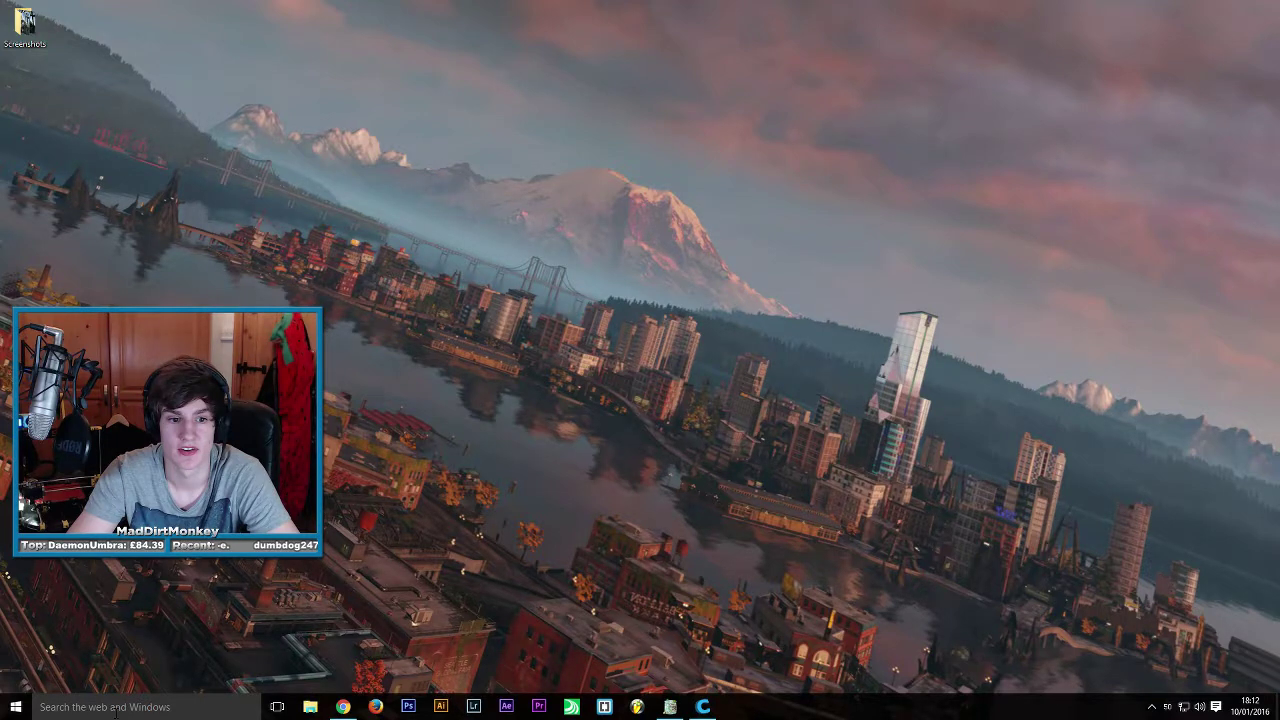
Launch Pro/DESKTOP and dismiss its Tip of the Day.
{"action": "left_click", "coordinate": [115, 707]}
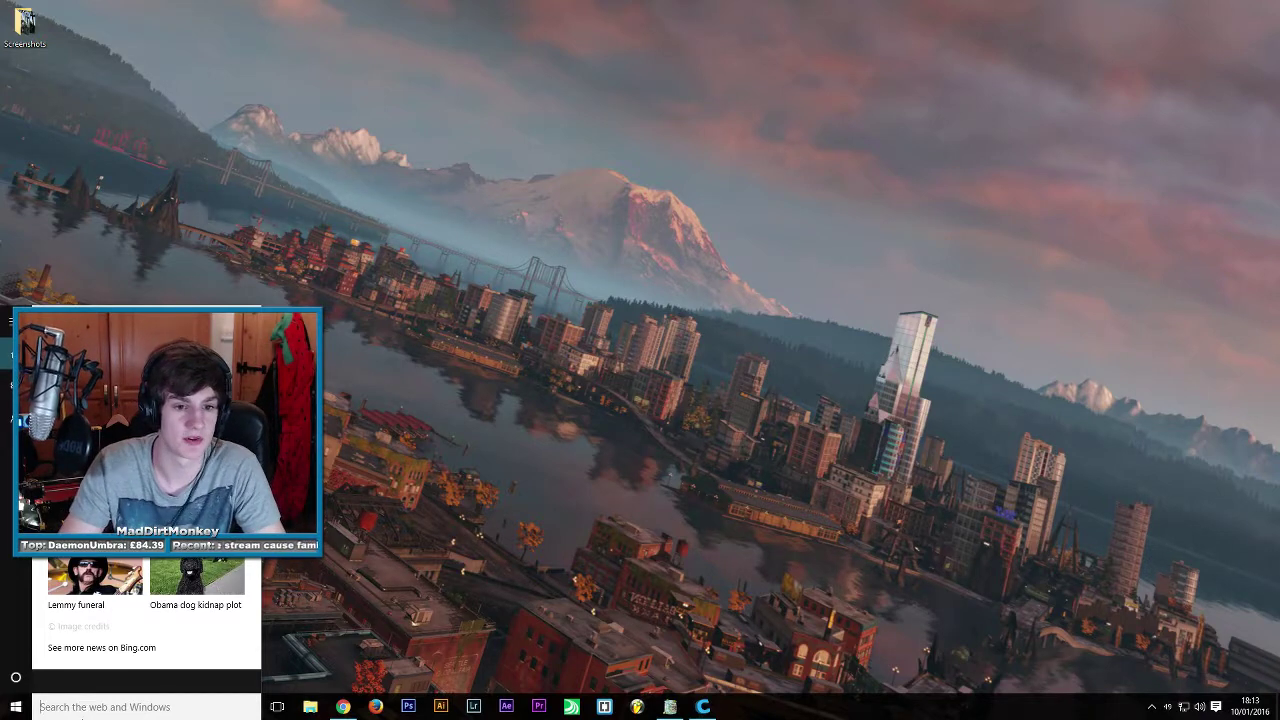
{"action": "type", "text": "prodesk"}
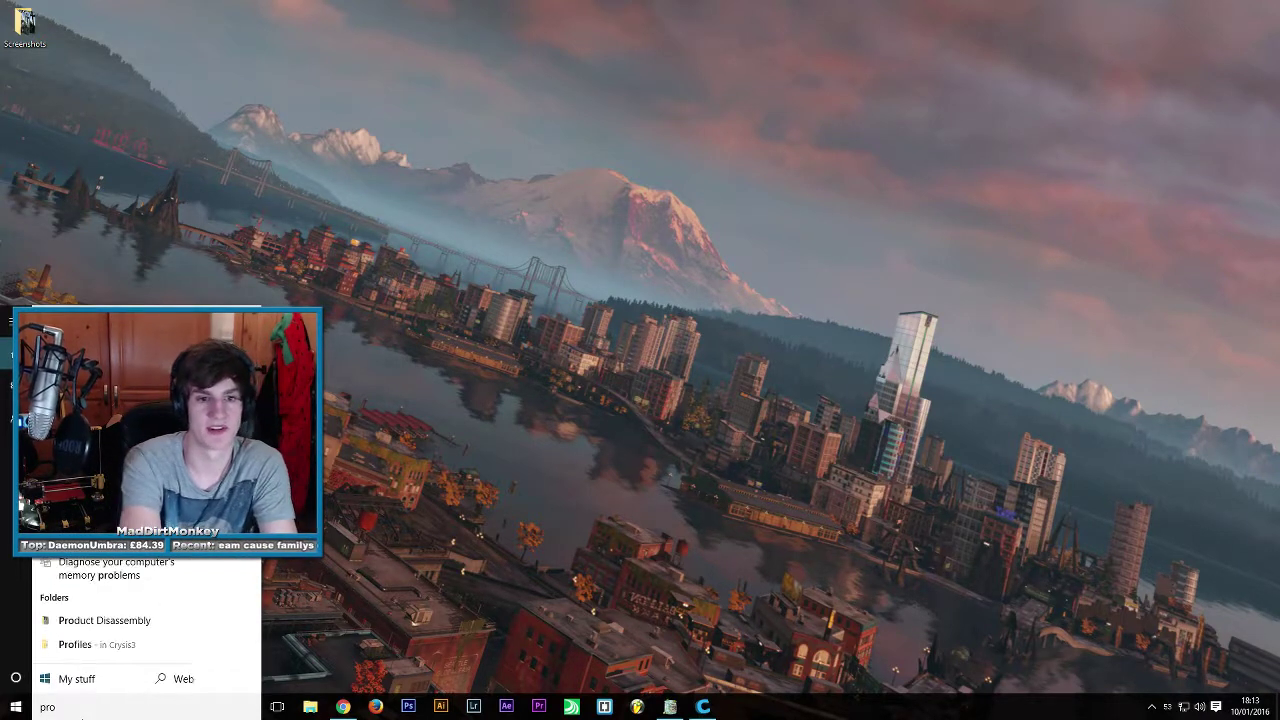
{"action": "key", "text": "Return"}
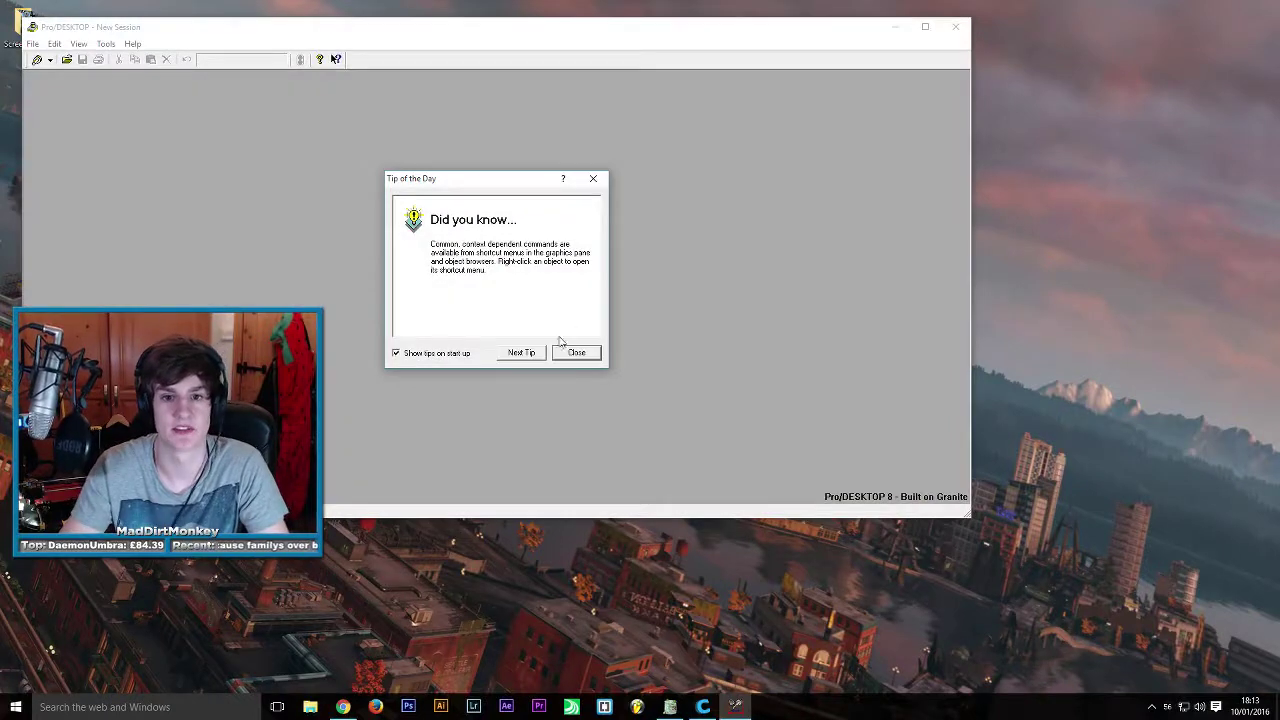
{"action": "left_click", "coordinate": [574, 349]}
Create a new design, maximize its window and close the shape palette.
{"action": "left_click_drag", "start_coordinate": [805, 26], "coordinate": [829, 3]}
{"action": "left_click", "coordinate": [14, 37]}
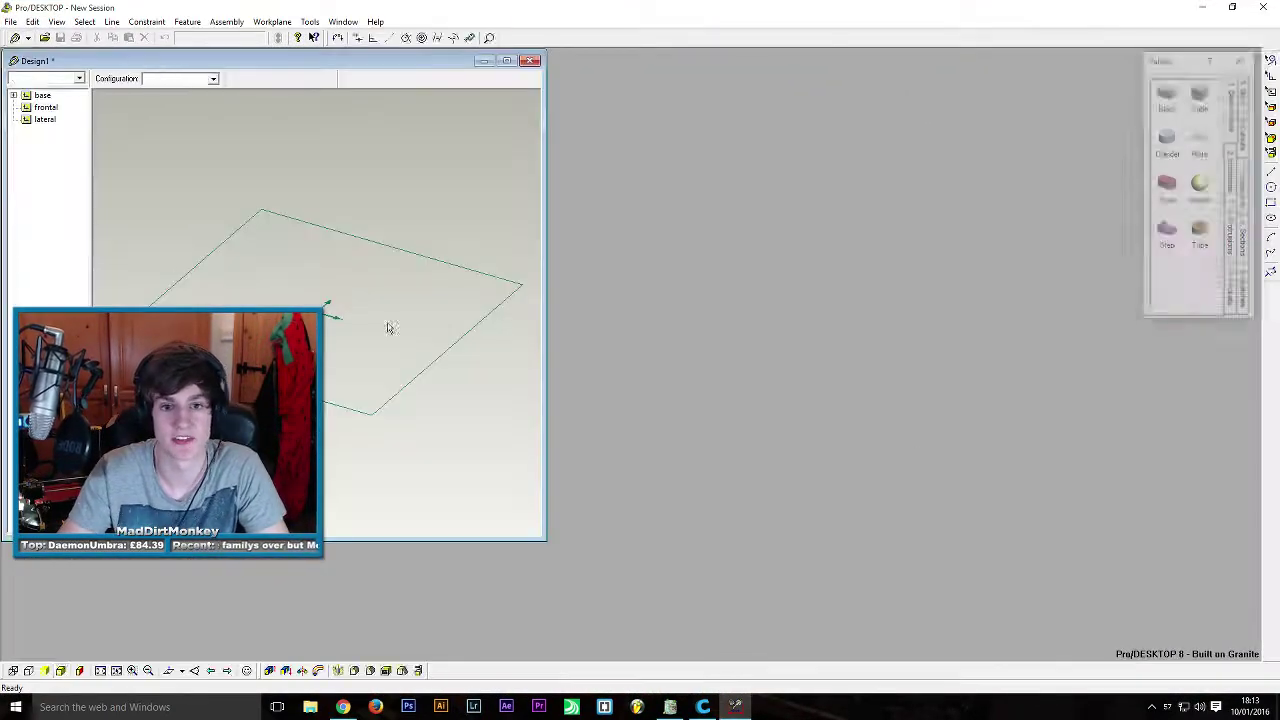
{"action": "left_click", "coordinate": [507, 61]}
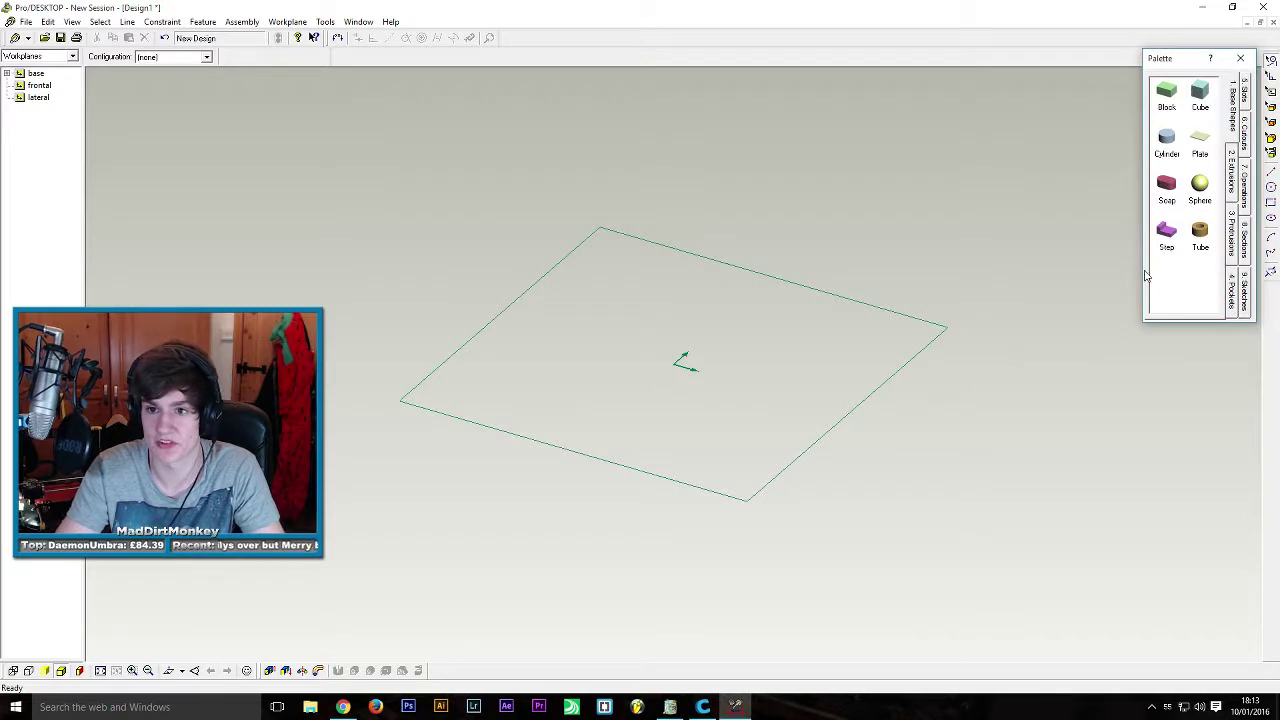
{"action": "left_click", "coordinate": [1240, 58]}
{"action": "middle_click_drag", "start_coordinate": [506, 320], "coordinate": [1089, 240]}
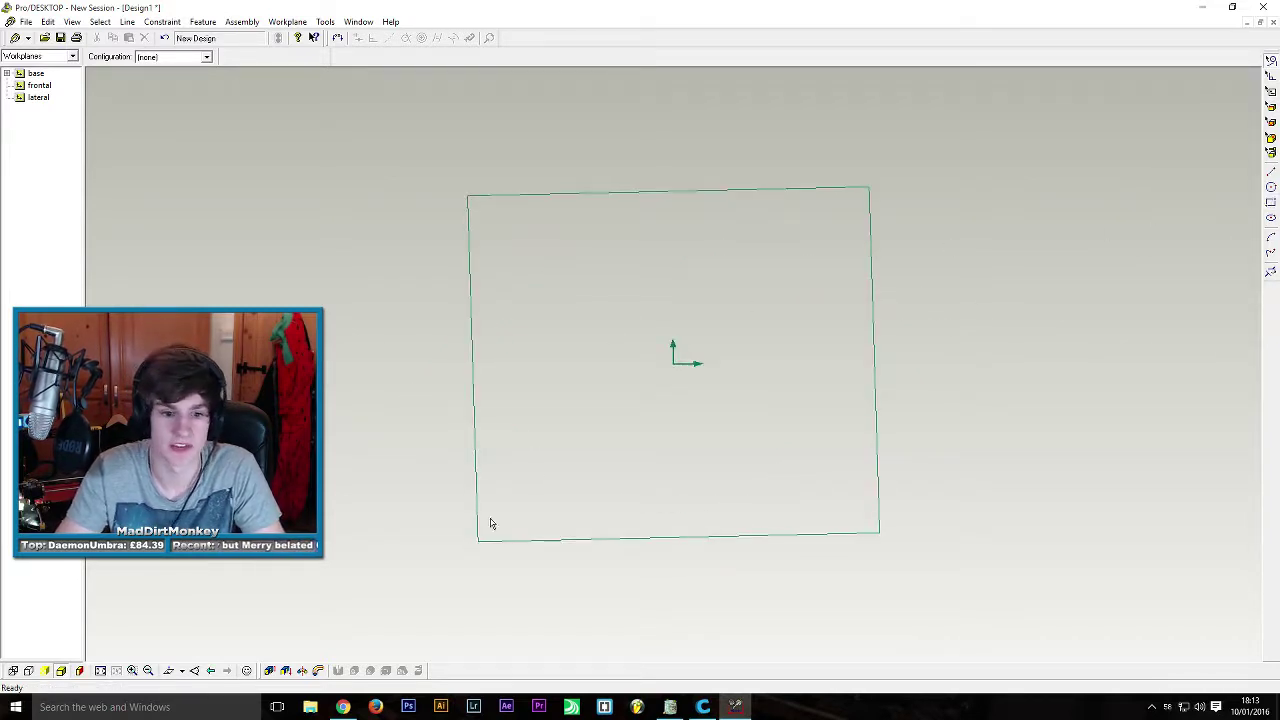
{"action": "middle_click_drag", "start_coordinate": [489, 523], "coordinate": [623, 494]}
{"action": "left_click", "coordinate": [62, 707]}
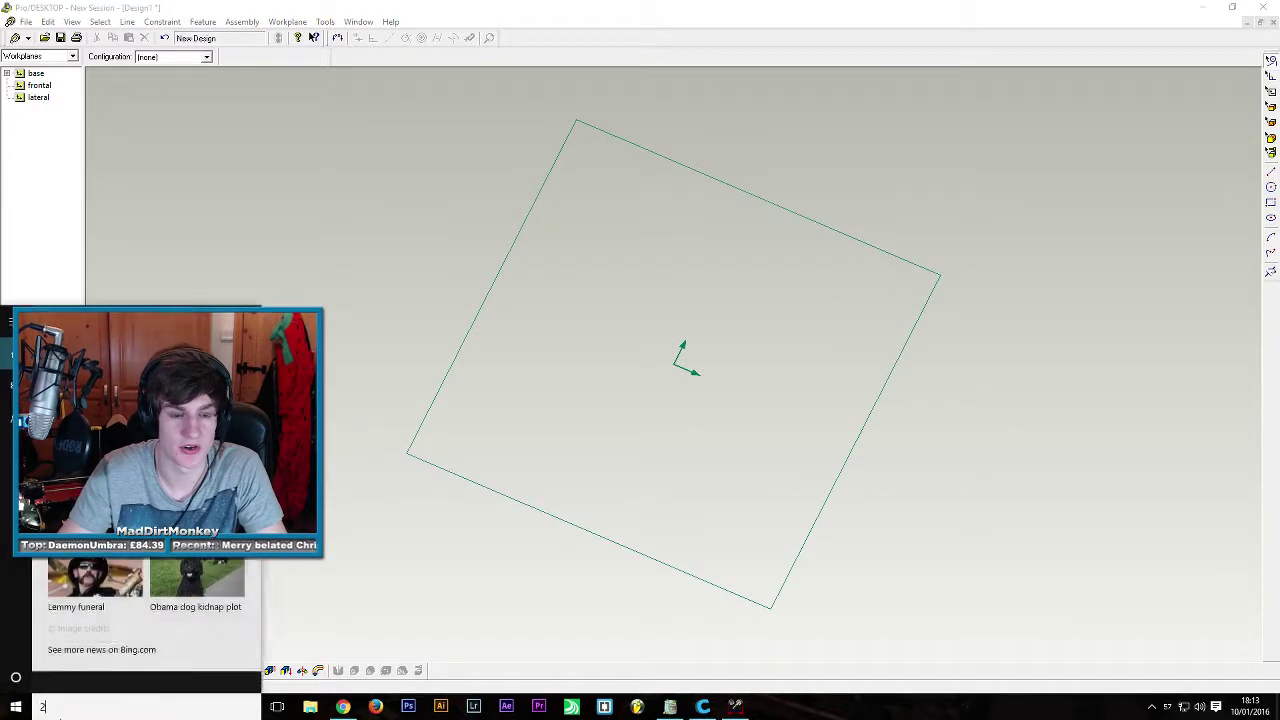
{"action": "type", "text": "2d"}
{"action": "left_click", "coordinate": [394, 257]}
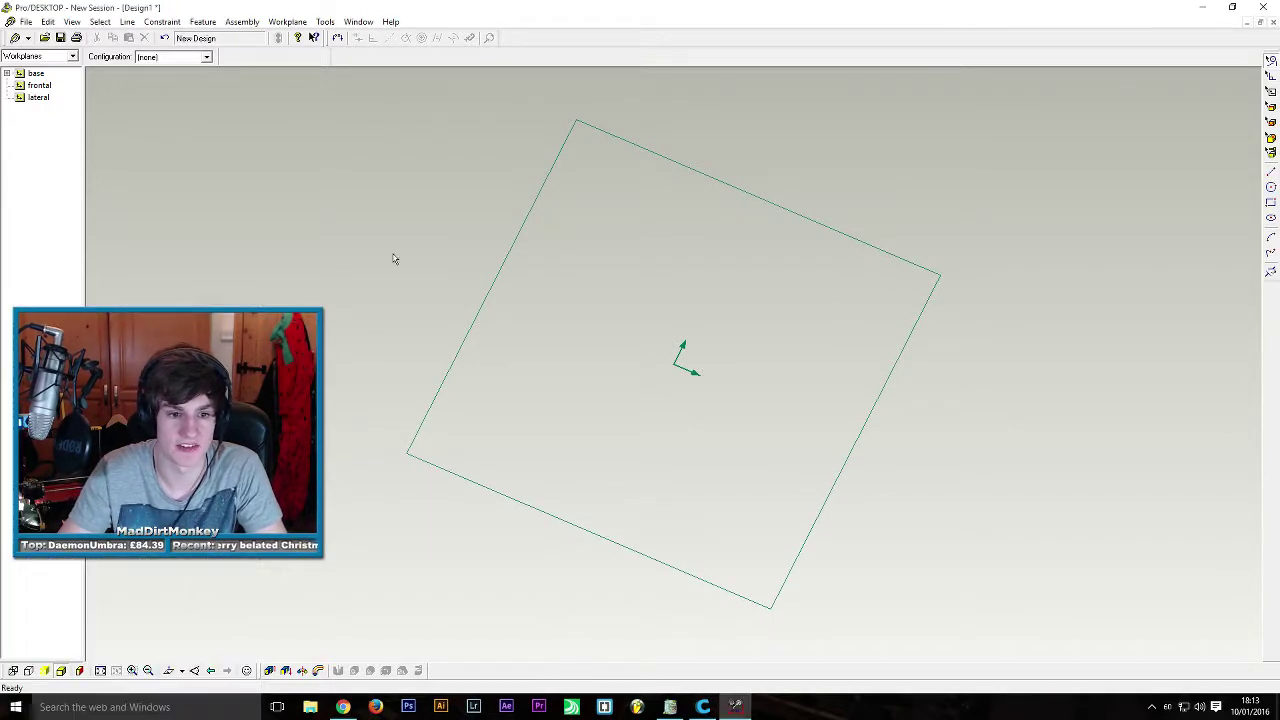
{"action": "left_click", "coordinate": [27, 21]}
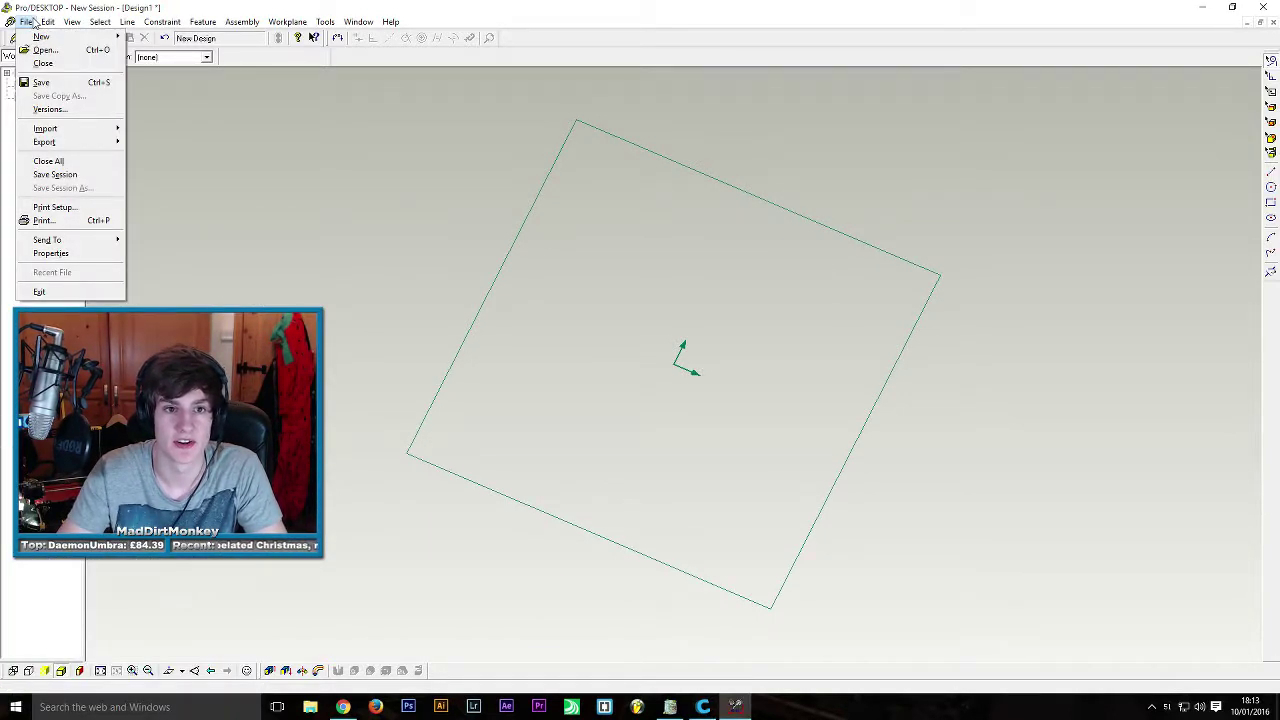
{"action": "left_click", "coordinate": [739, 286]}
{"action": "left_click", "coordinate": [203, 21]}
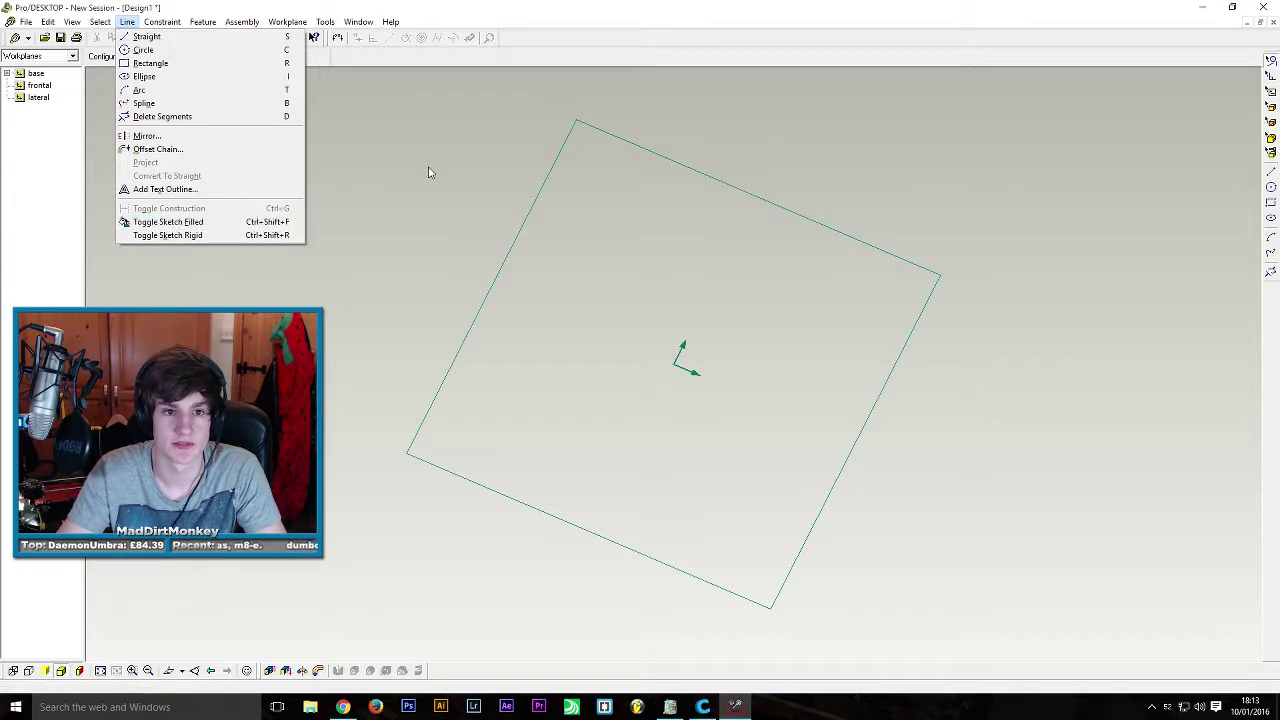
{"action": "left_click", "coordinate": [1270, 256]}
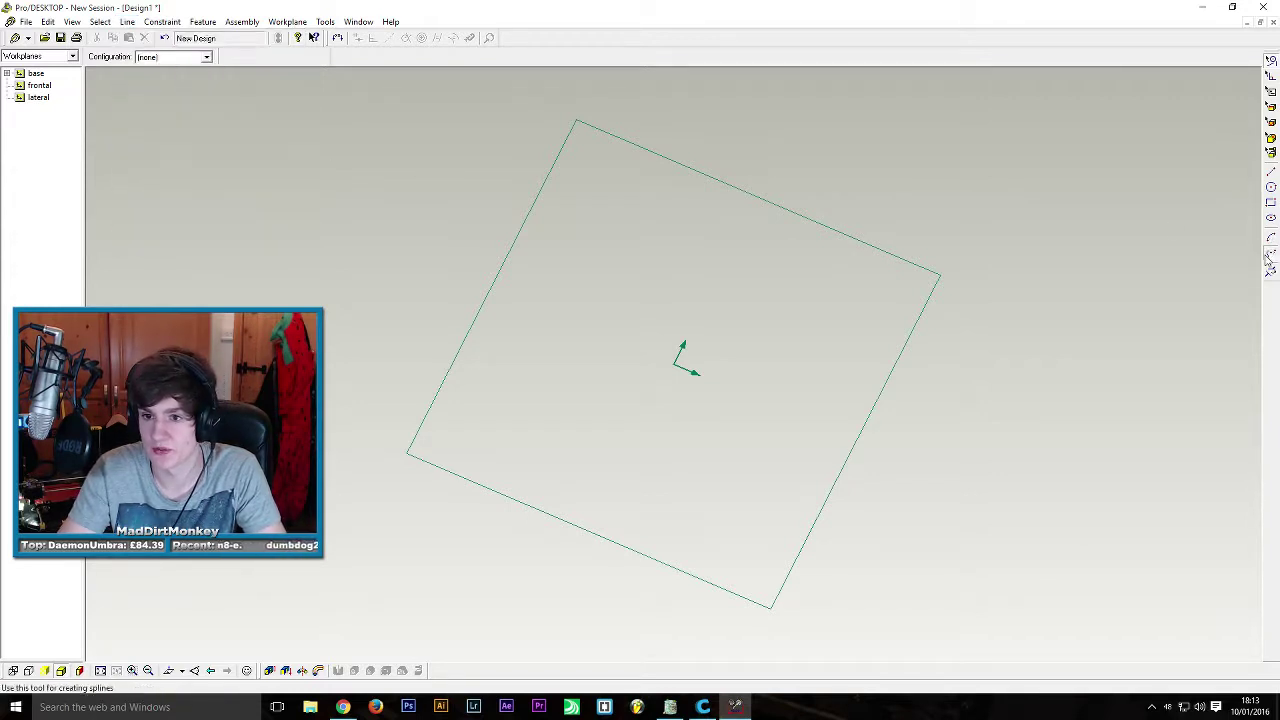
{"action": "right_click", "coordinate": [704, 365]}
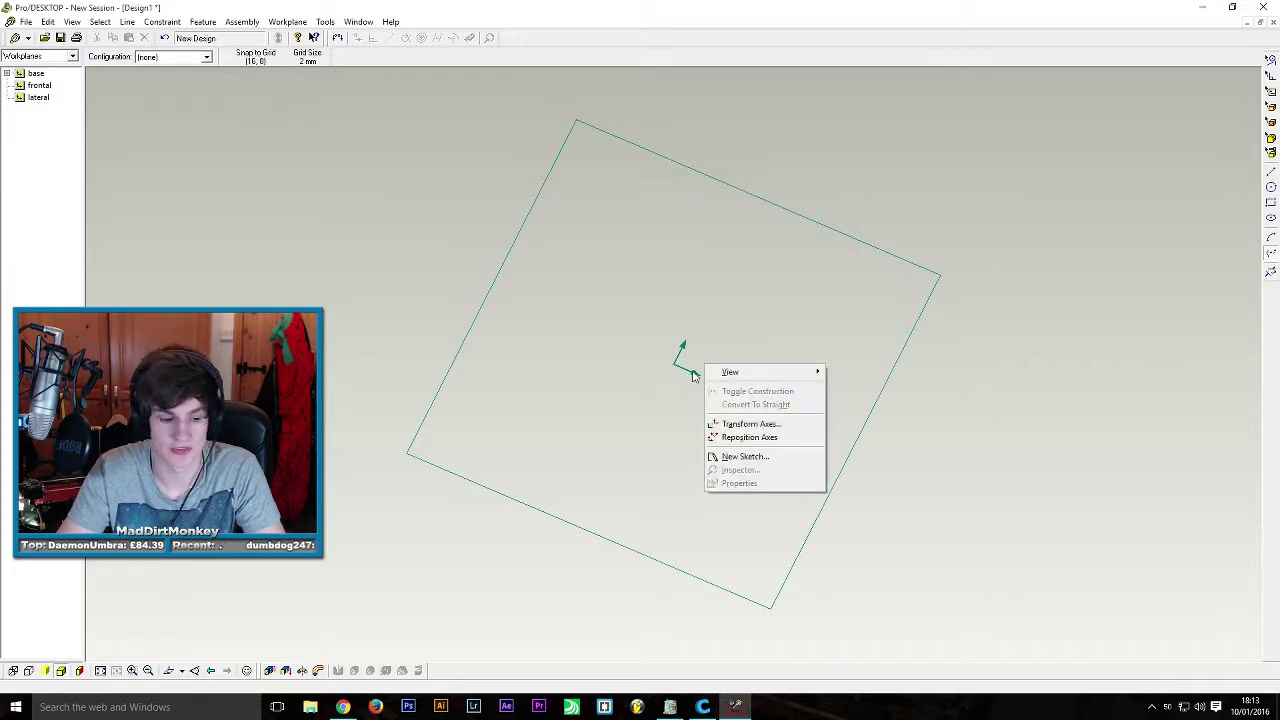
{"action": "right_click", "coordinate": [641, 348]}
{"action": "key", "text": "Escape"}
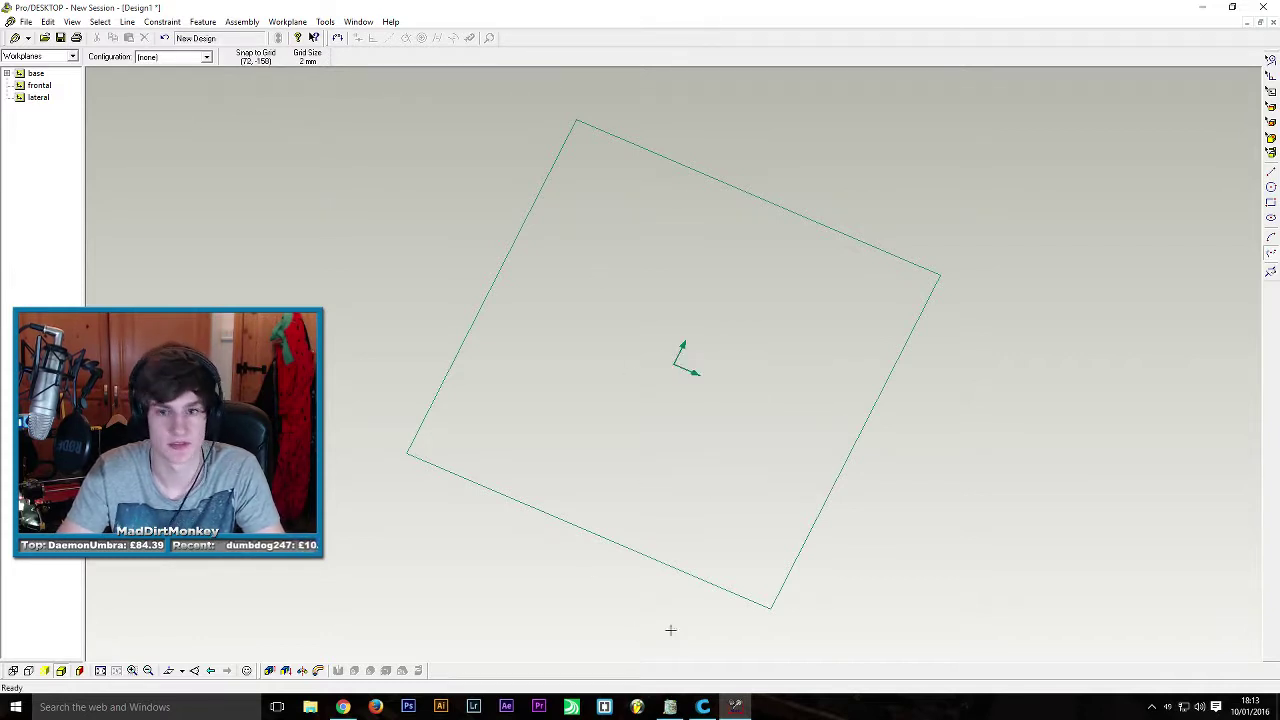
Draw a rectangle from the origin on the base workplane and convert its lines to construction lines.
{"action": "key", "text": "ctrl+l"}
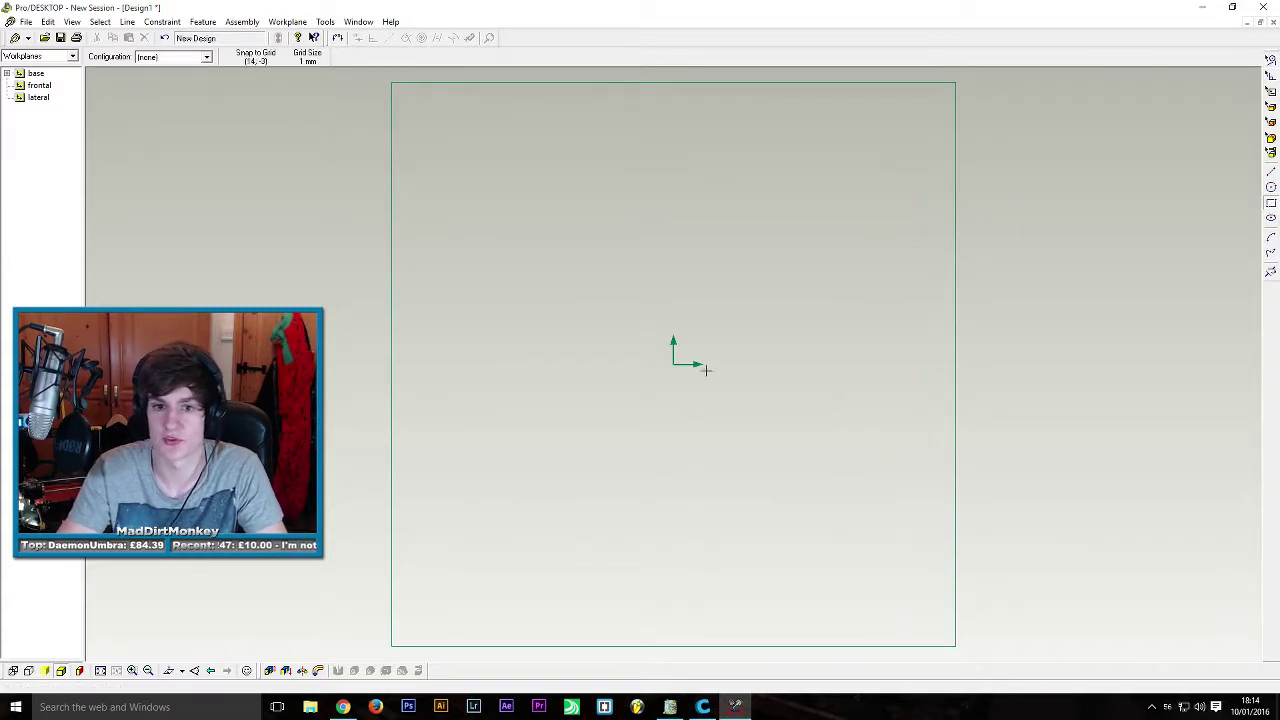
{"action": "left_click_drag", "start_coordinate": [673, 364], "coordinate": [861, 270]}
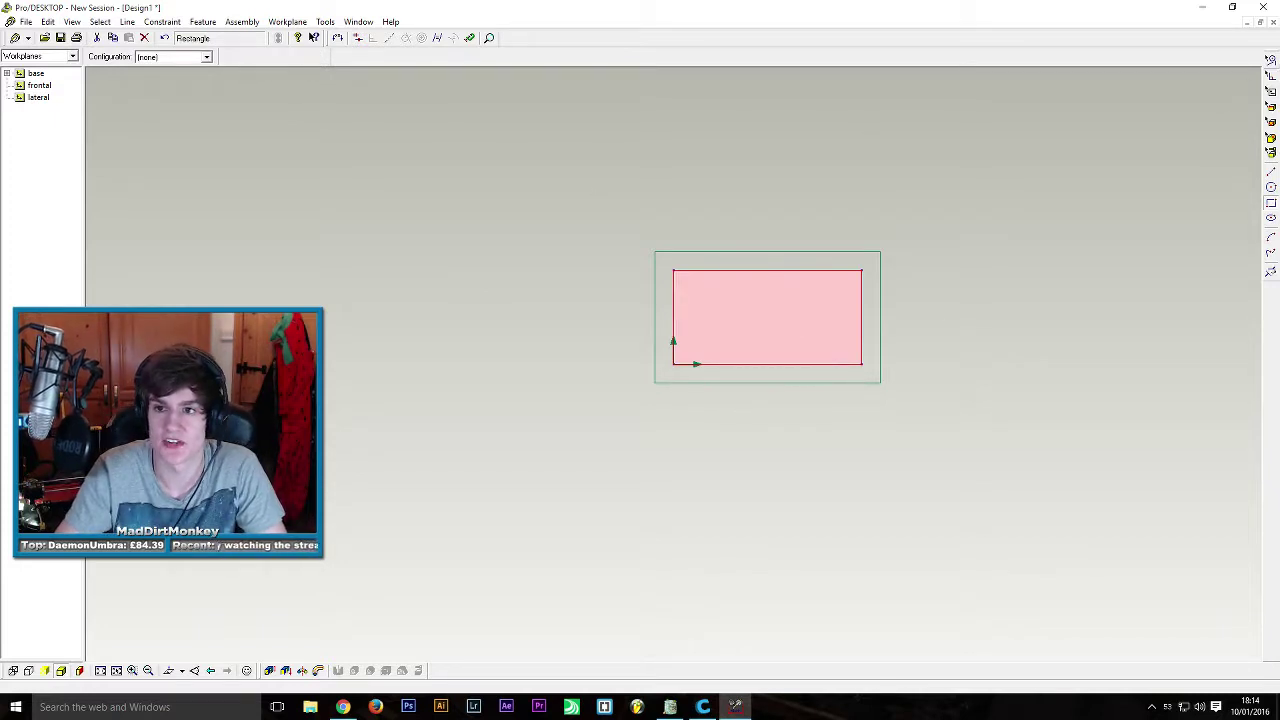
{"action": "left_click_drag", "start_coordinate": [651, 166], "coordinate": [906, 466]}
{"action": "right_click", "coordinate": [731, 287]}
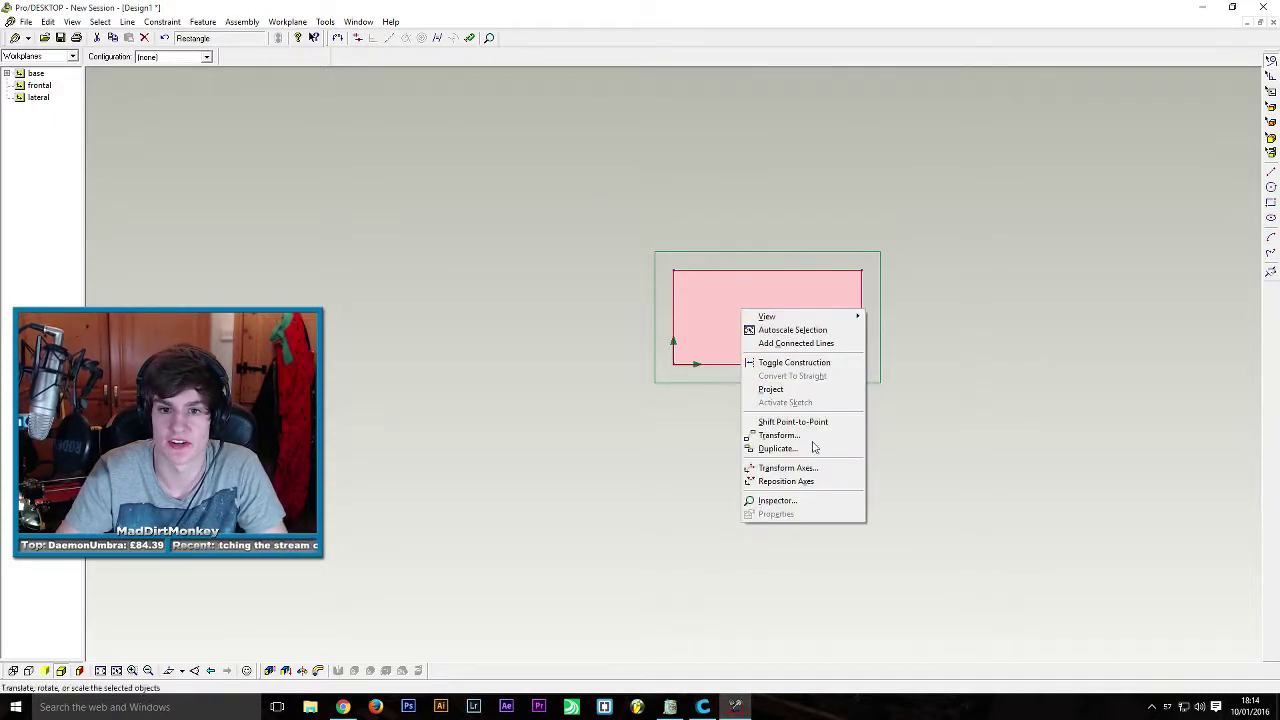
{"action": "left_click", "coordinate": [795, 362]}
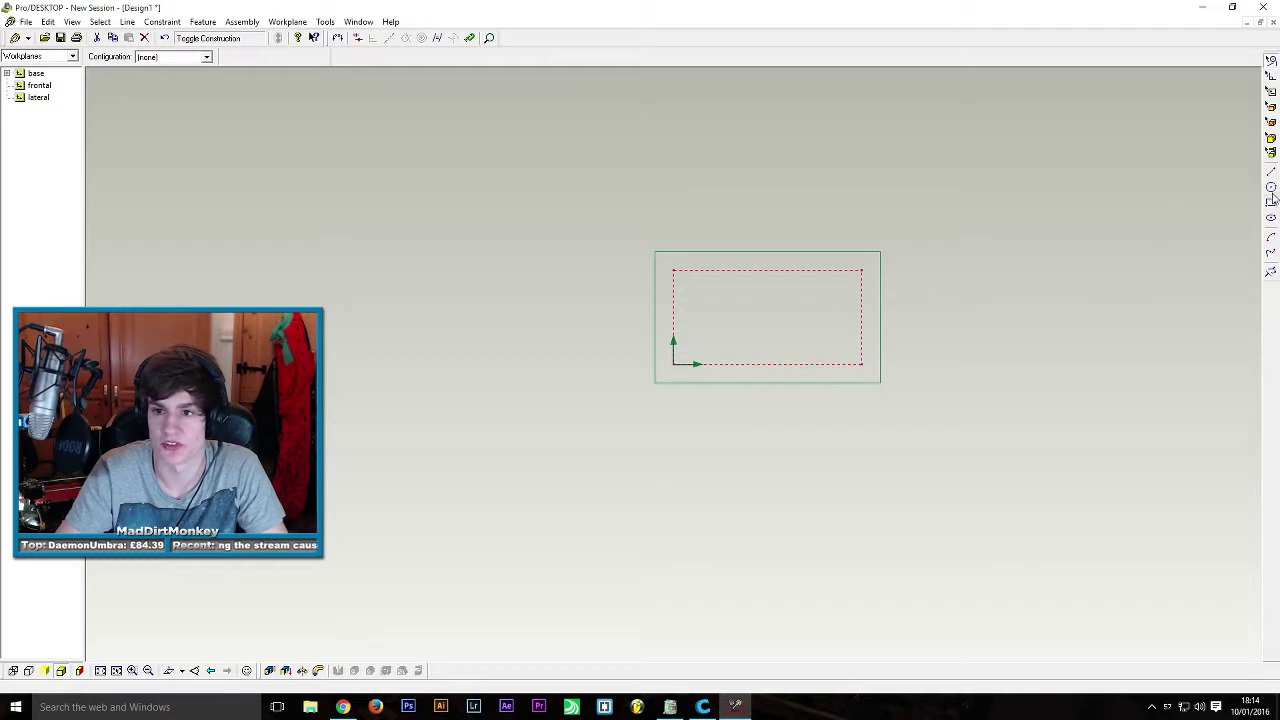
{"action": "left_click", "coordinate": [1270, 251]}
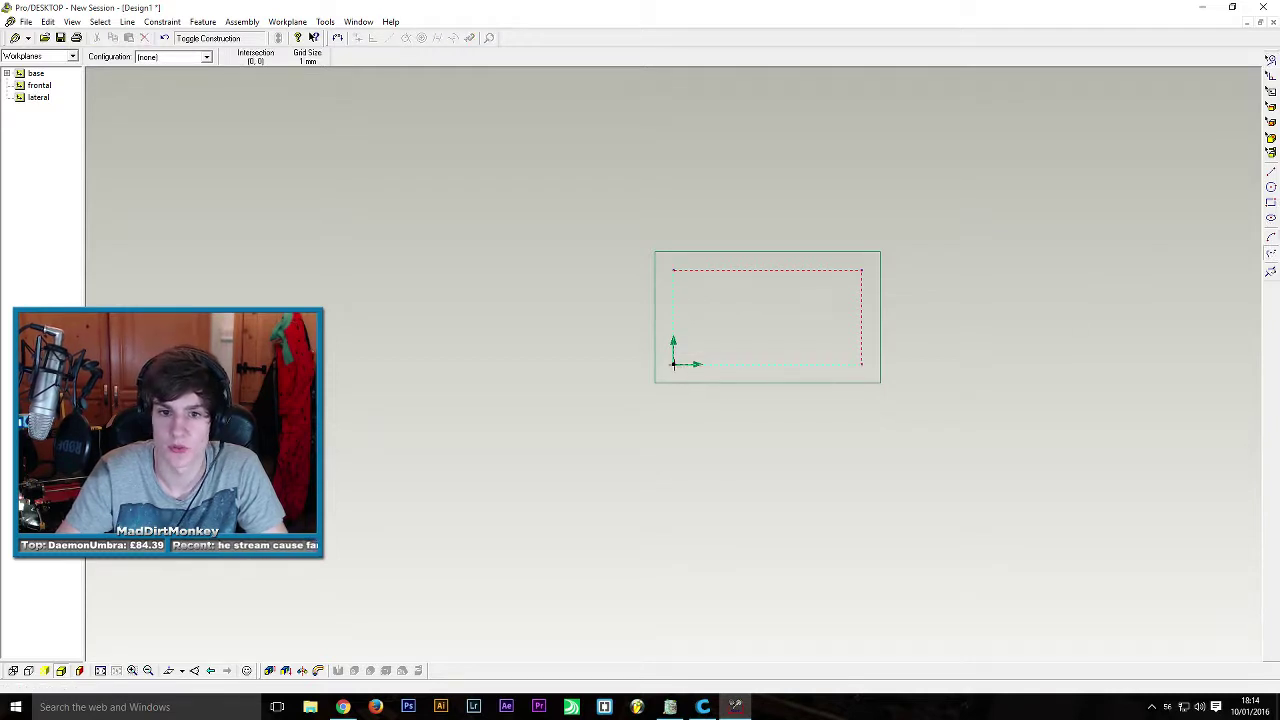
{"action": "left_click", "coordinate": [684, 270]}
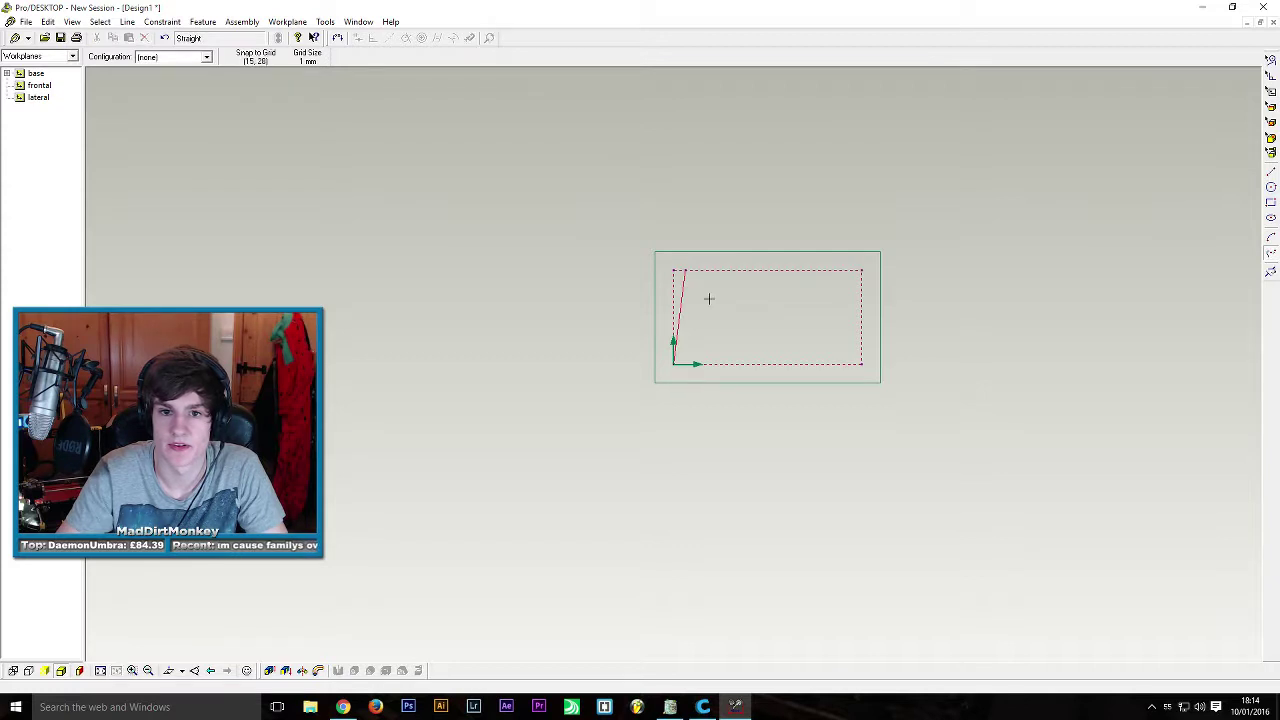
{"action": "left_click_drag", "start_coordinate": [704, 294], "coordinate": [717, 307]}
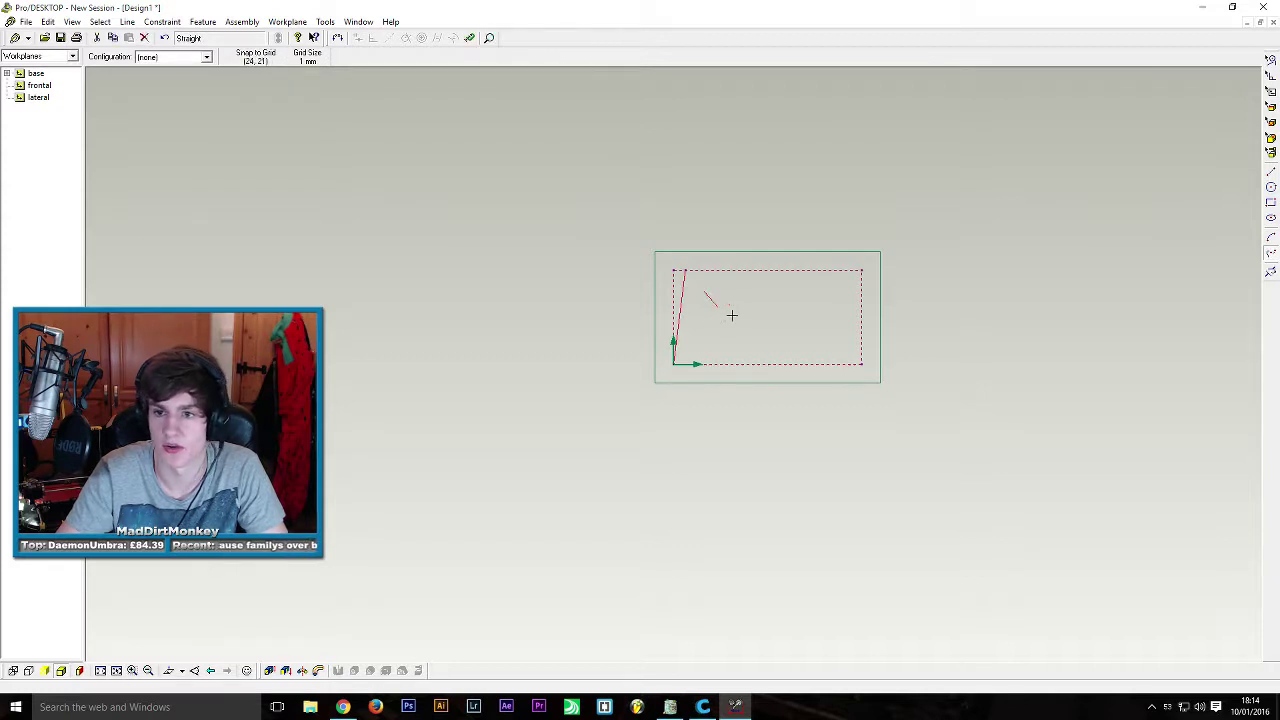
{"action": "key", "text": "Delete"}
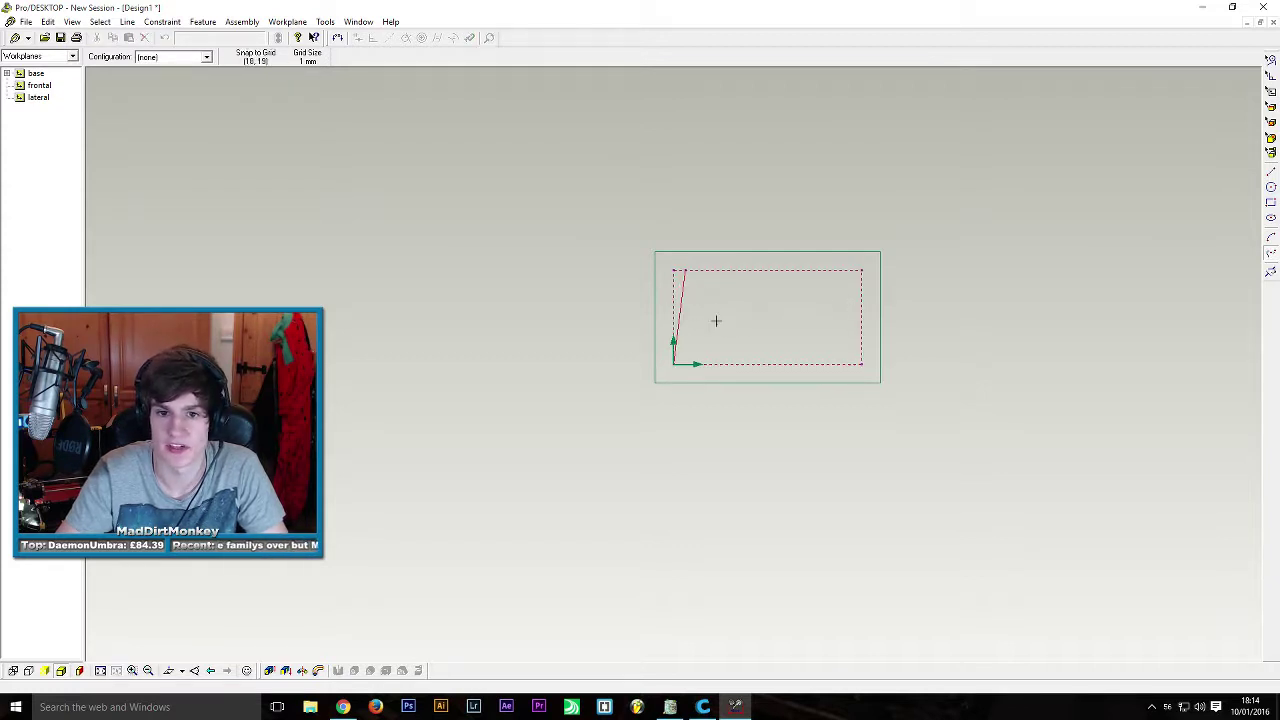
{"action": "left_click", "coordinate": [1271, 272]}
{"action": "left_click", "coordinate": [683, 288]}
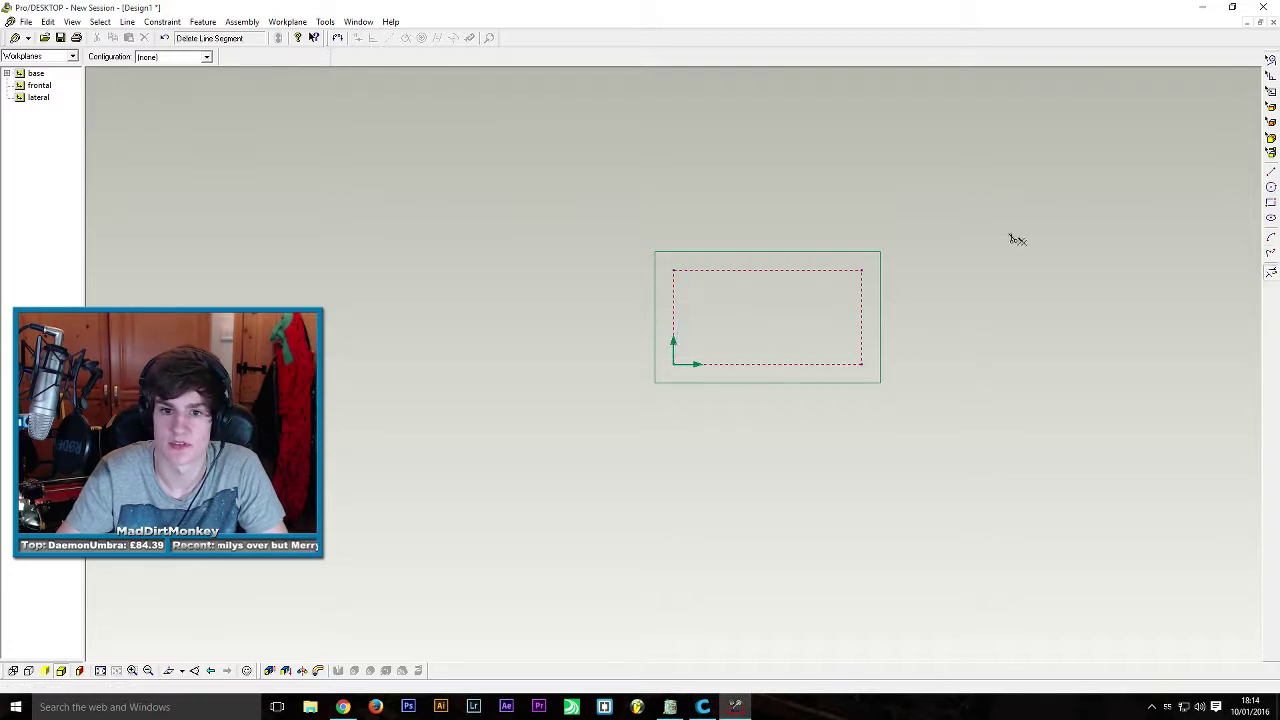
Draw seven loose straight lines in the empty area beside the construction rectangle.
{"action": "left_click", "coordinate": [1270, 238]}
{"action": "mouse_move", "coordinate": [307, 268]}
{"action": "left_mouse_down"}
{"action": "mouse_move", "coordinate": [331, 171]}
{"action": "mouse_move", "coordinate": [381, 193]}
{"action": "left_mouse_up"}
{"action": "left_click_drag", "start_coordinate": [392, 255], "coordinate": [402, 280]}
{"action": "left_click_drag", "start_coordinate": [326, 203], "coordinate": [320, 305]}
{"action": "left_click_drag", "start_coordinate": [518, 167], "coordinate": [525, 305]}
{"action": "left_click_drag", "start_coordinate": [324, 347], "coordinate": [394, 376]}
{"action": "left_click_drag", "start_coordinate": [230, 241], "coordinate": [505, 131]}
{"action": "left_click_drag", "start_coordinate": [518, 167], "coordinate": [380, 350]}
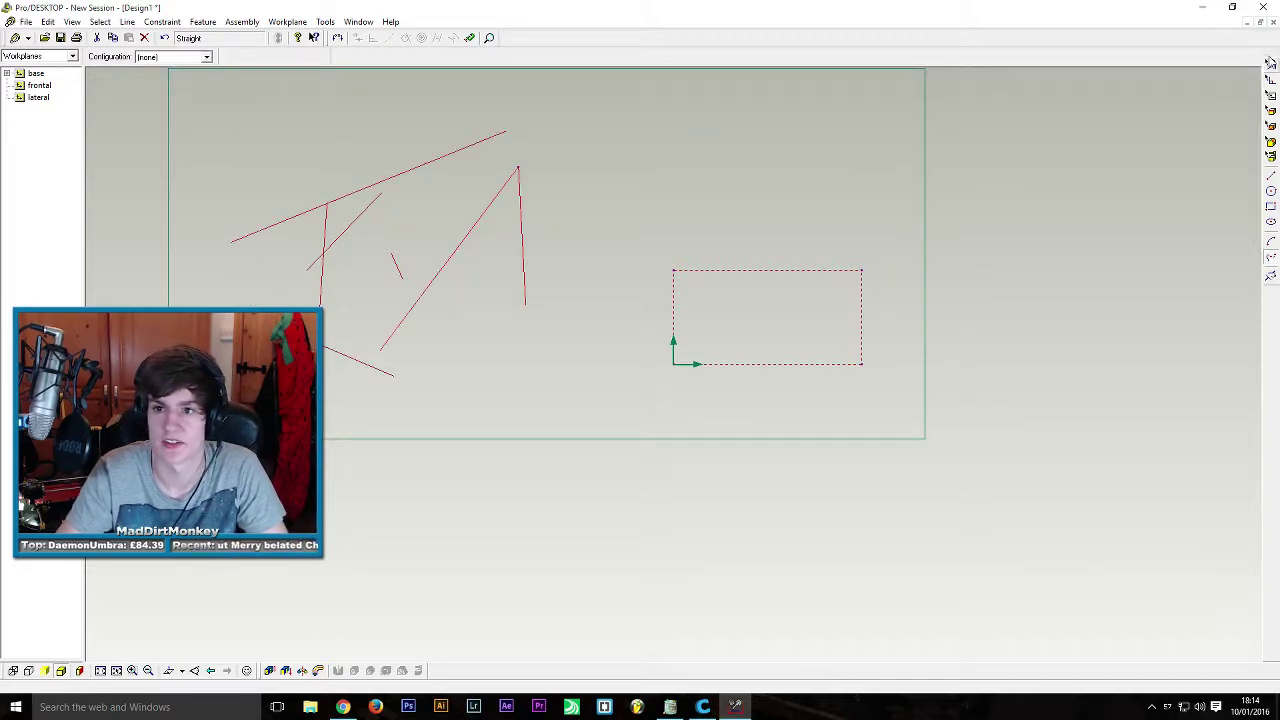
Delete all the loose straight lines beside the construction rectangle.
{"action": "left_click", "coordinate": [1271, 64]}
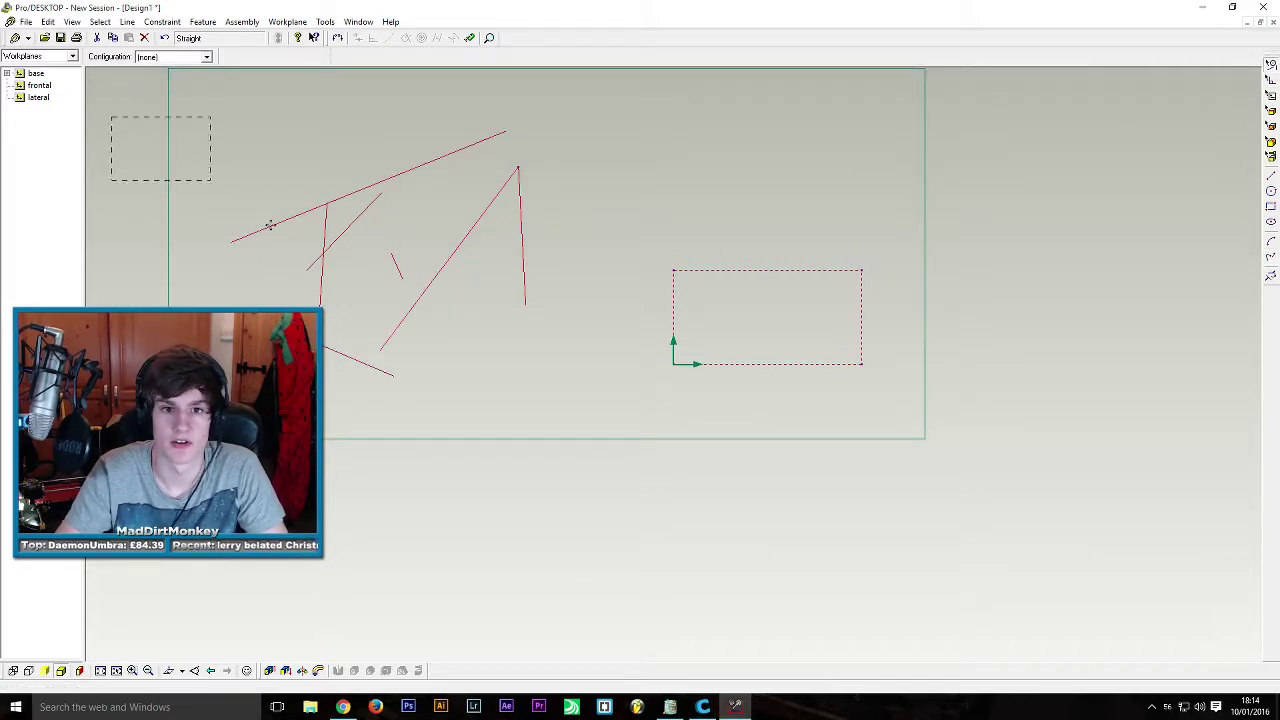
{"action": "mouse_move", "coordinate": [269, 225]}
{"action": "left_mouse_down"}
{"action": "mouse_move", "coordinate": [600, 471]}
{"action": "mouse_move", "coordinate": [590, 465]}
{"action": "left_mouse_up"}
{"action": "key", "text": "Delete"}
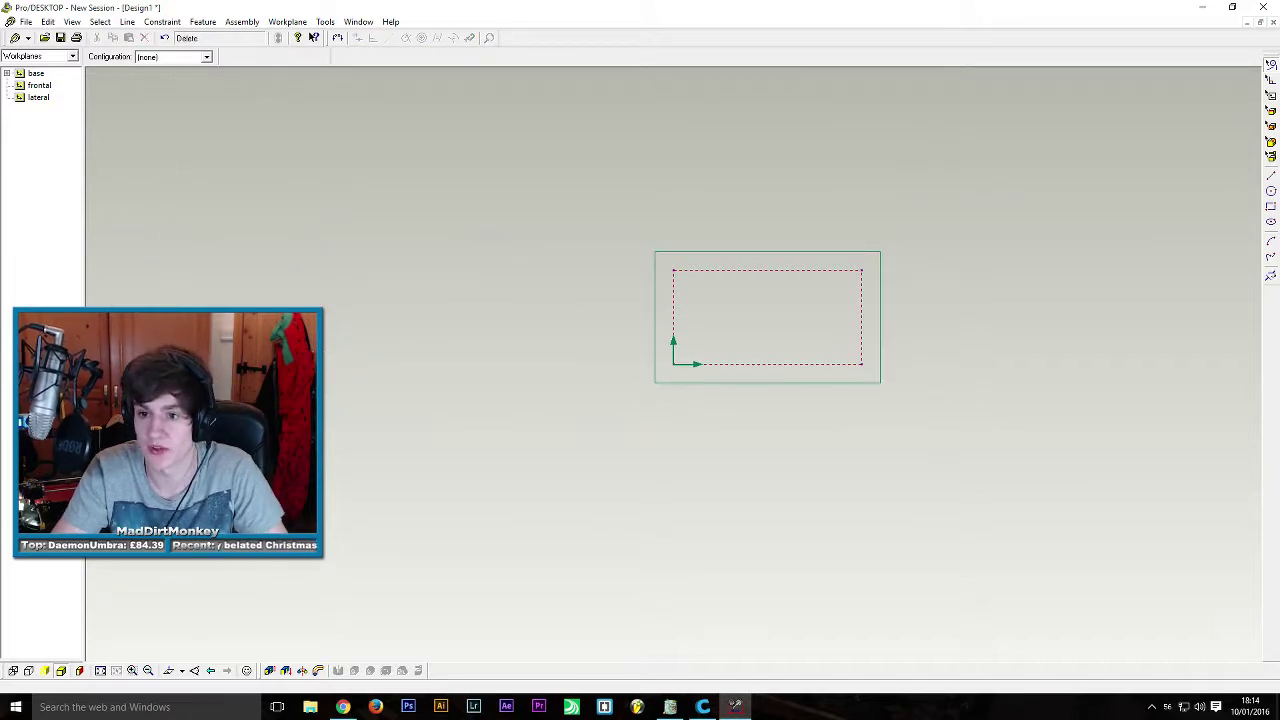
Draw a wavy spline from the origin corner across the construction rectangle to near its far side.
{"action": "right_click", "coordinate": [1270, 264]}
{"action": "left_click", "coordinate": [1234, 257]}
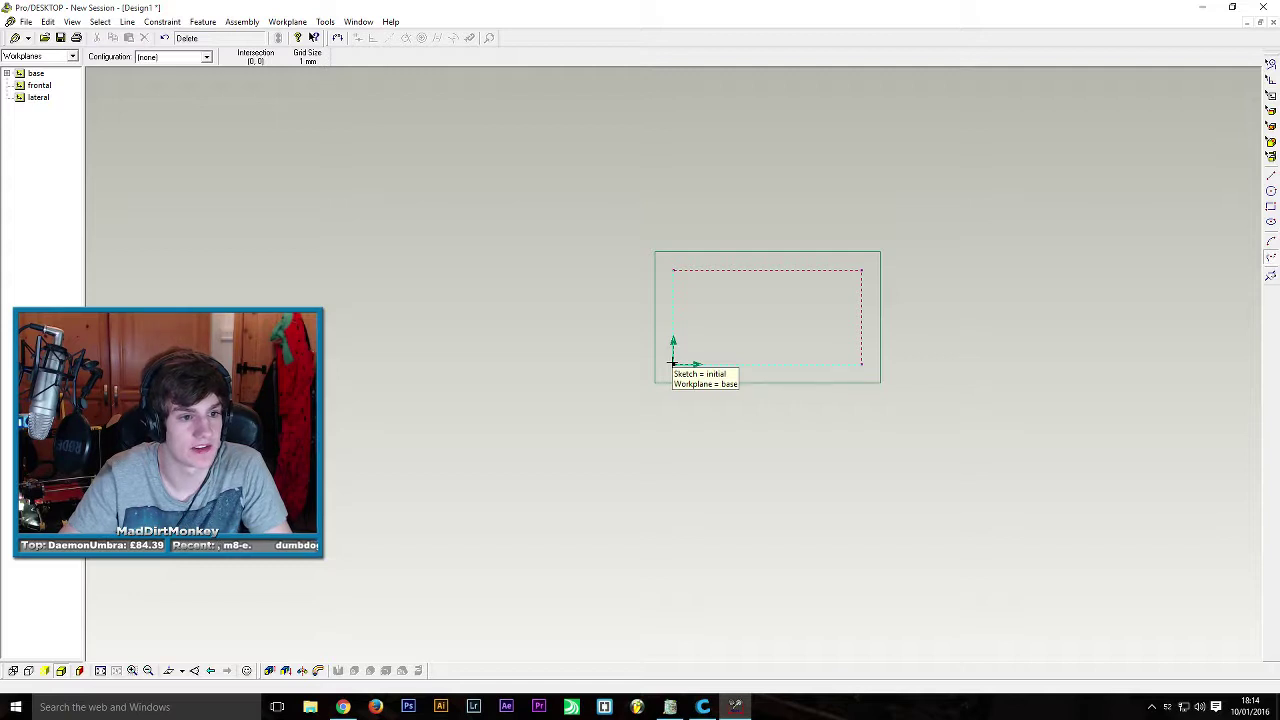
{"action": "mouse_move", "coordinate": [672, 364]}
{"action": "left_mouse_down"}
{"action": "mouse_move", "coordinate": [720, 291]}
{"action": "mouse_move", "coordinate": [756, 301]}
{"action": "mouse_move", "coordinate": [738, 319]}
{"action": "mouse_move", "coordinate": [761, 314]}
{"action": "left_mouse_up"}
{"action": "left_click", "coordinate": [761, 314]}
{"action": "left_click", "coordinate": [794, 289]}
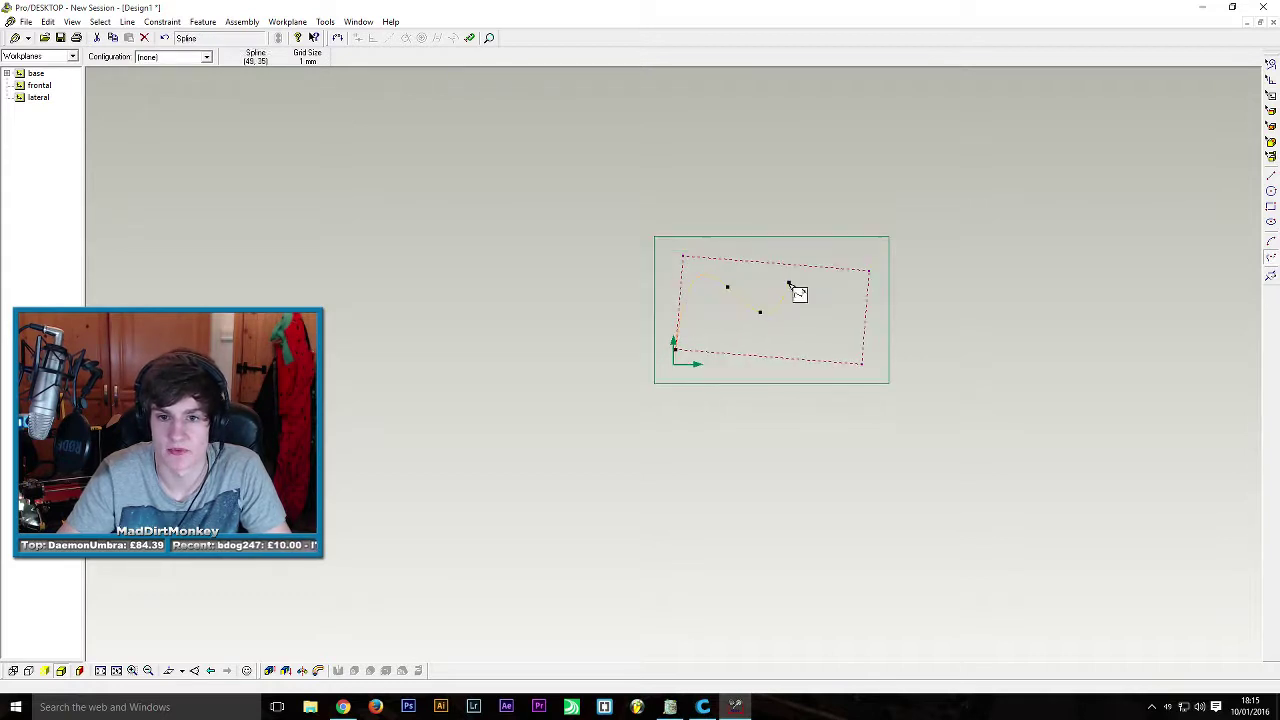
{"action": "double_click", "coordinate": [856, 328]}
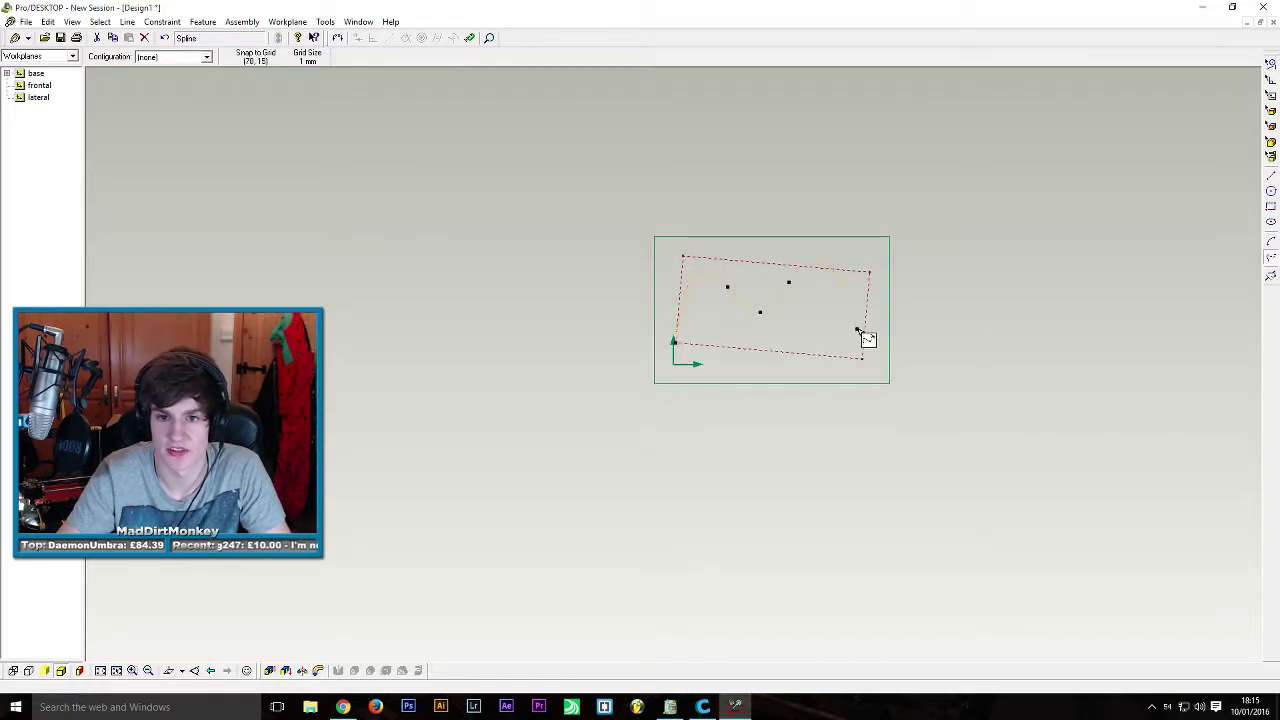
Close the spline profile at its starting corner and bend its lower edge downward.
{"action": "left_click", "coordinate": [797, 324]}
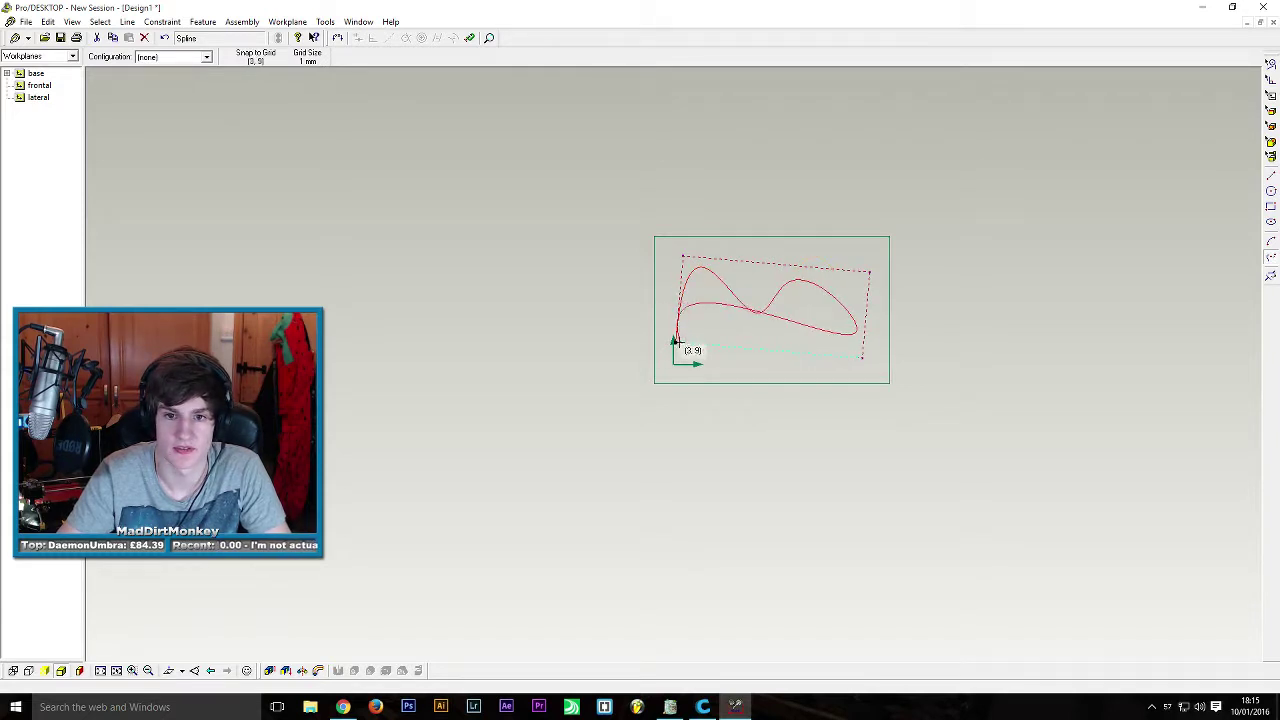
{"action": "double_click", "coordinate": [757, 333]}
{"action": "left_click_drag", "start_coordinate": [757, 334], "coordinate": [674, 343]}
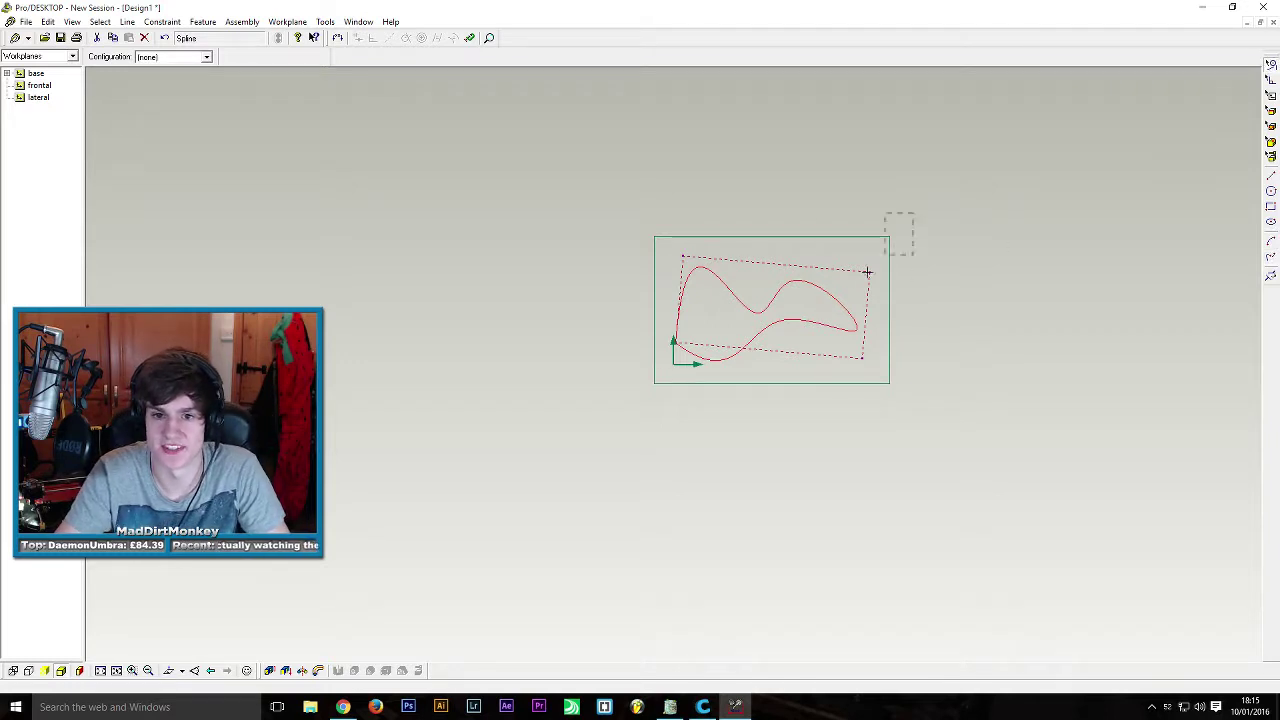
Extrude the initial sketch 5 mm above the workplane as added material.
{"action": "middle_click_drag", "start_coordinate": [806, 346], "coordinate": [852, 342]}
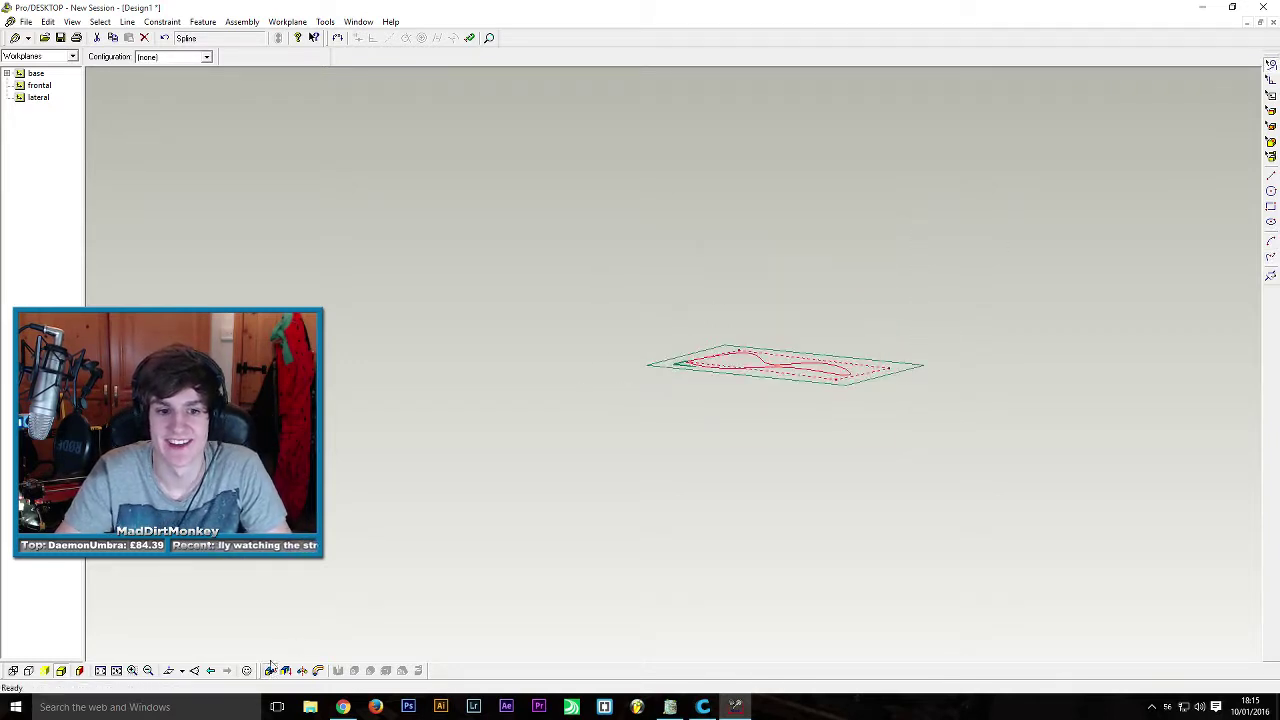
{"action": "left_click", "coordinate": [270, 669]}
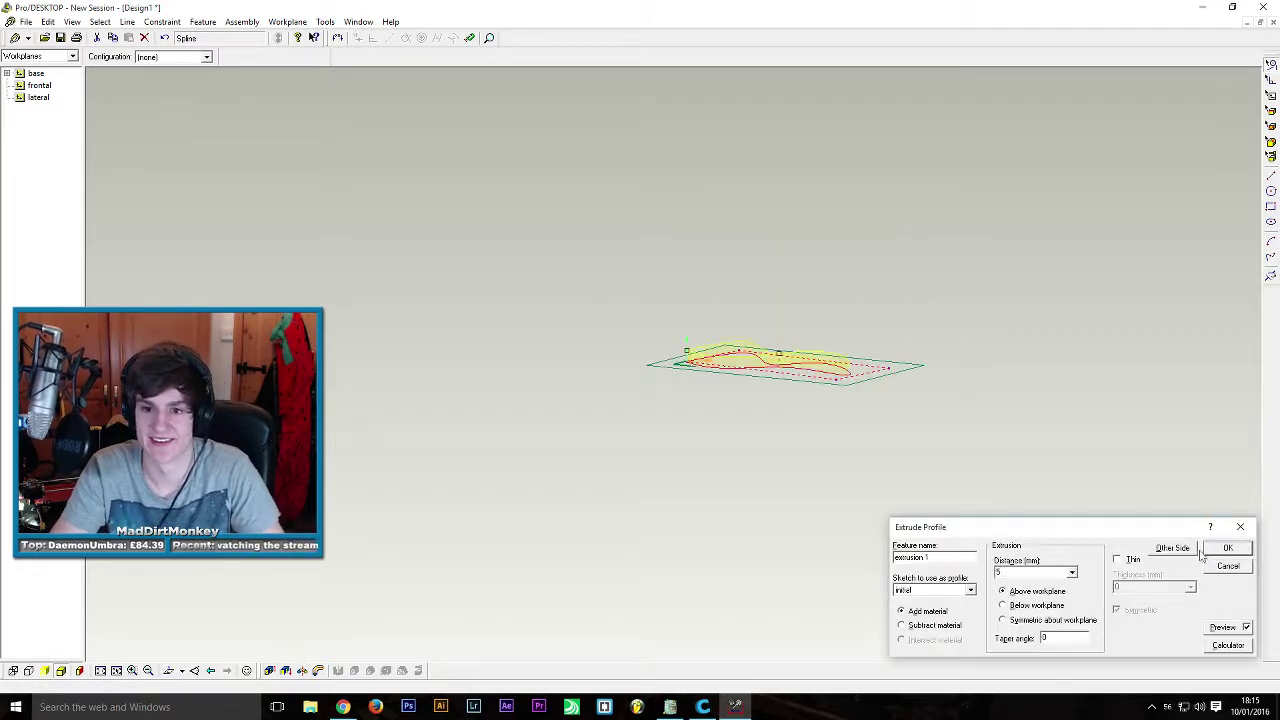
{"action": "left_click", "coordinate": [1227, 548]}
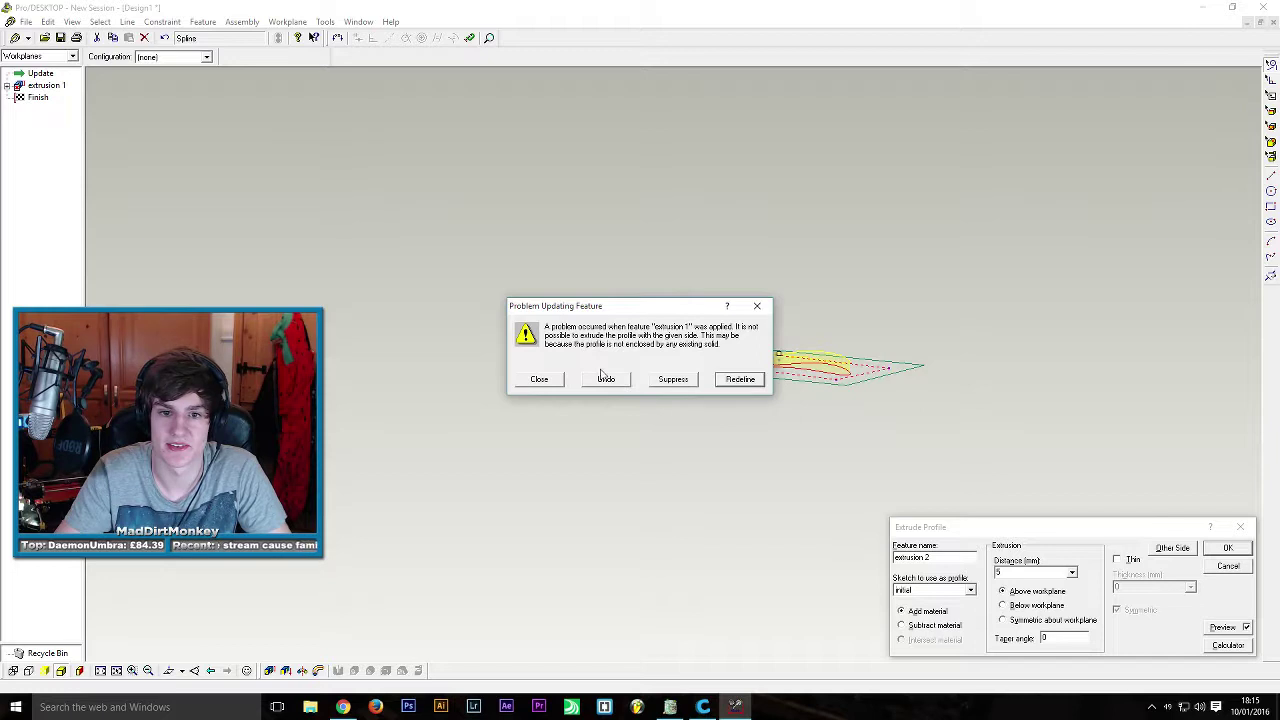
Redefine the problem extrusion with a 5 mm distance above the workplane and reapply it.
{"action": "left_click", "coordinate": [738, 380]}
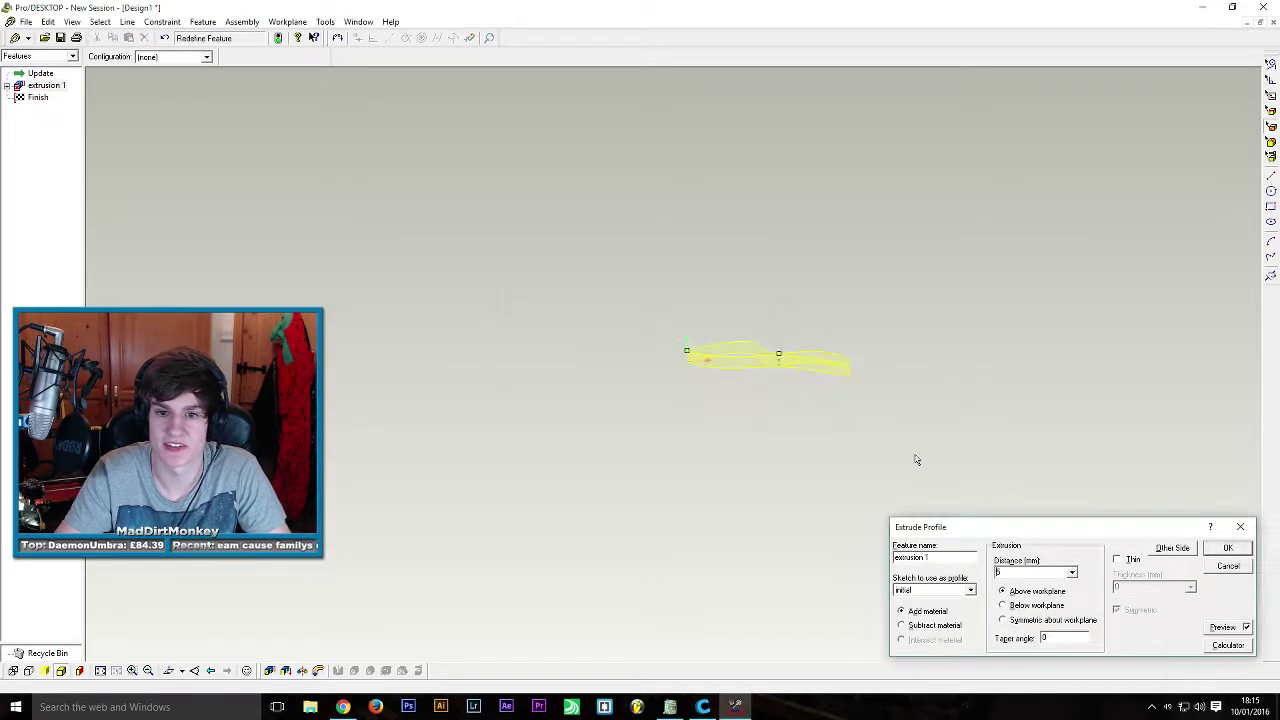
{"action": "middle_click_drag", "start_coordinate": [820, 437], "coordinate": [883, 434]}
{"action": "mouse_move", "coordinate": [1180, 646]}
{"action": "left_click", "coordinate": [1228, 549]}
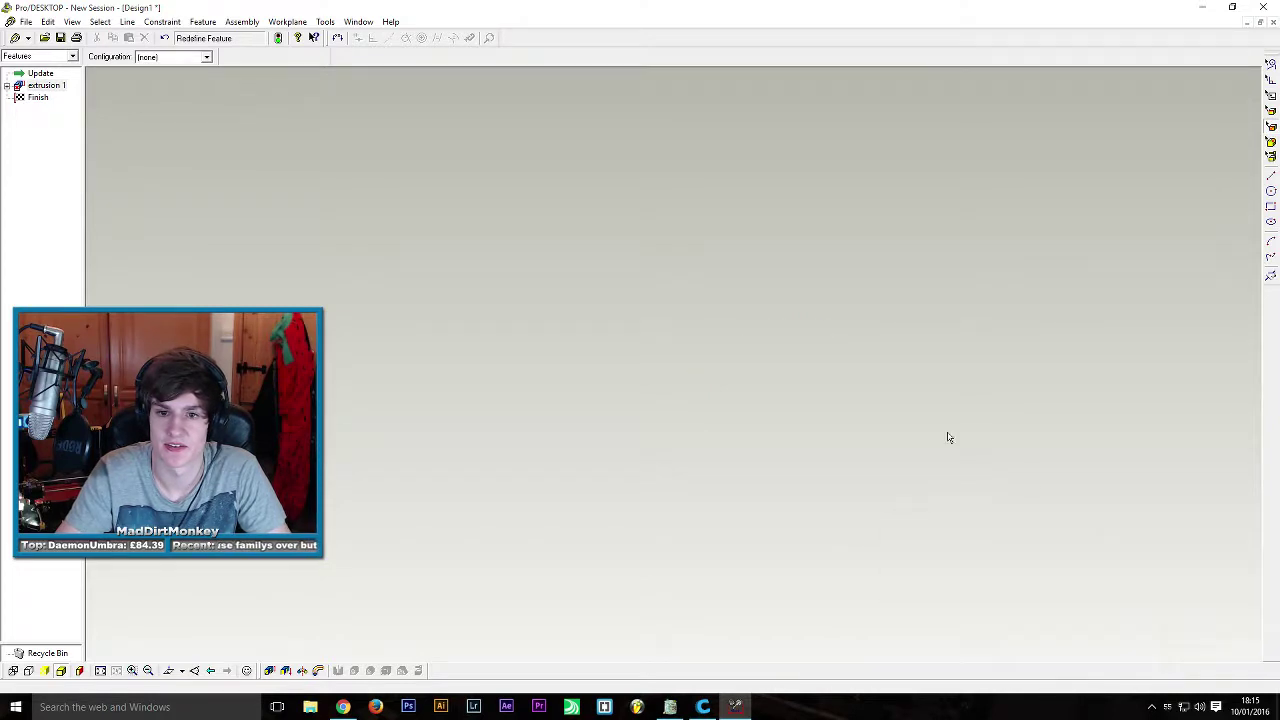
Delete the dashed construction lines surrounding the spline profile, leaving only the closed wavy curve in the sketch.
{"action": "middle_click_drag", "start_coordinate": [823, 280], "coordinate": [770, 470]}
{"action": "scroll", "coordinate": [768, 510], "scroll_direction": "up", "scroll_amount": 3}
{"action": "left_click", "coordinate": [745, 485]}
{"action": "key", "text": "Delete"}
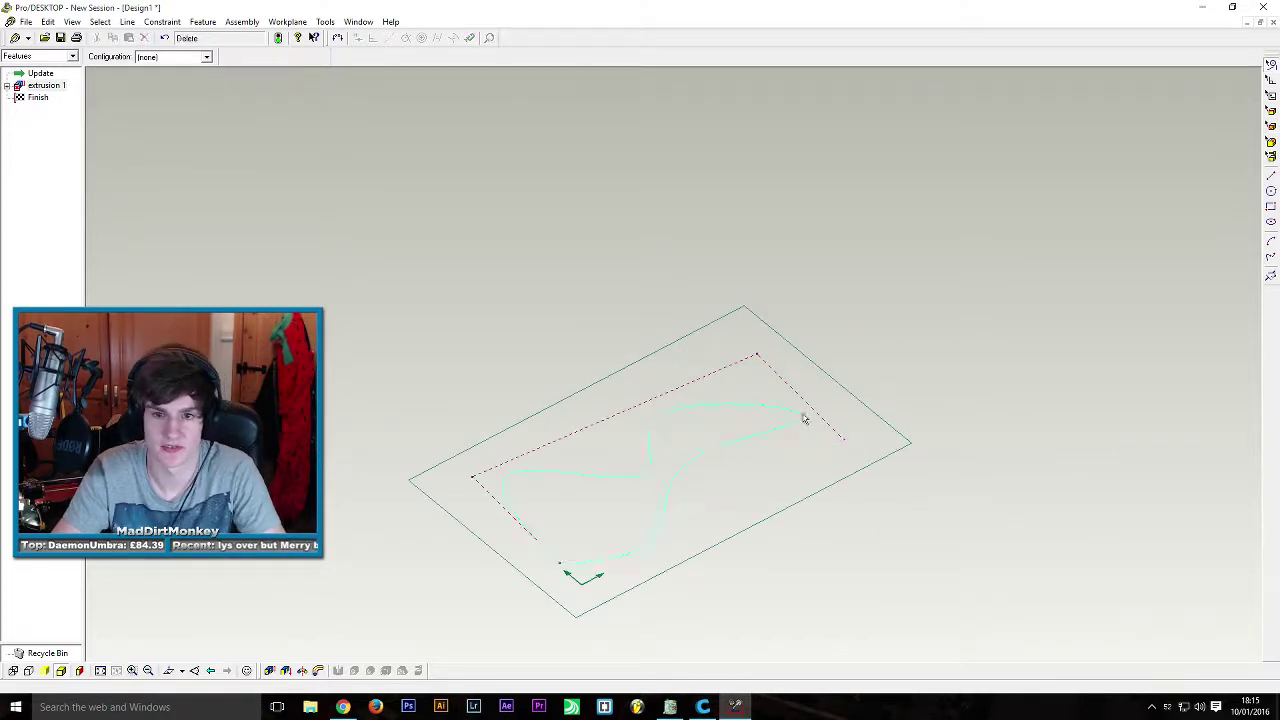
{"action": "left_click", "coordinate": [811, 409]}
{"action": "key", "text": "Delete"}
{"action": "left_click", "coordinate": [577, 427]}
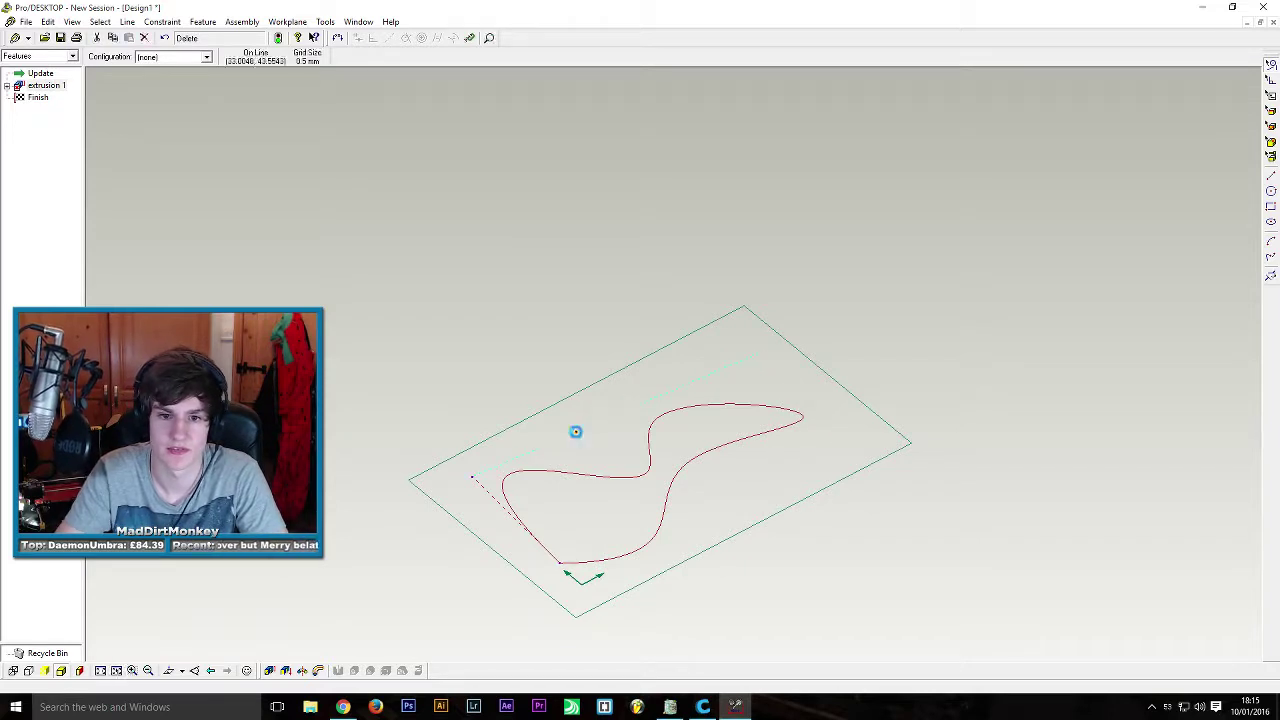
{"action": "key", "text": "Delete"}
Close the gap at the profile's starting corner by moving the lower curve's loose end onto the other curve's endpoint.
{"action": "scroll", "coordinate": [575, 586], "scroll_direction": "down", "scroll_amount": 5}
{"action": "scroll", "coordinate": [575, 586], "scroll_direction": "up", "scroll_amount": 8}
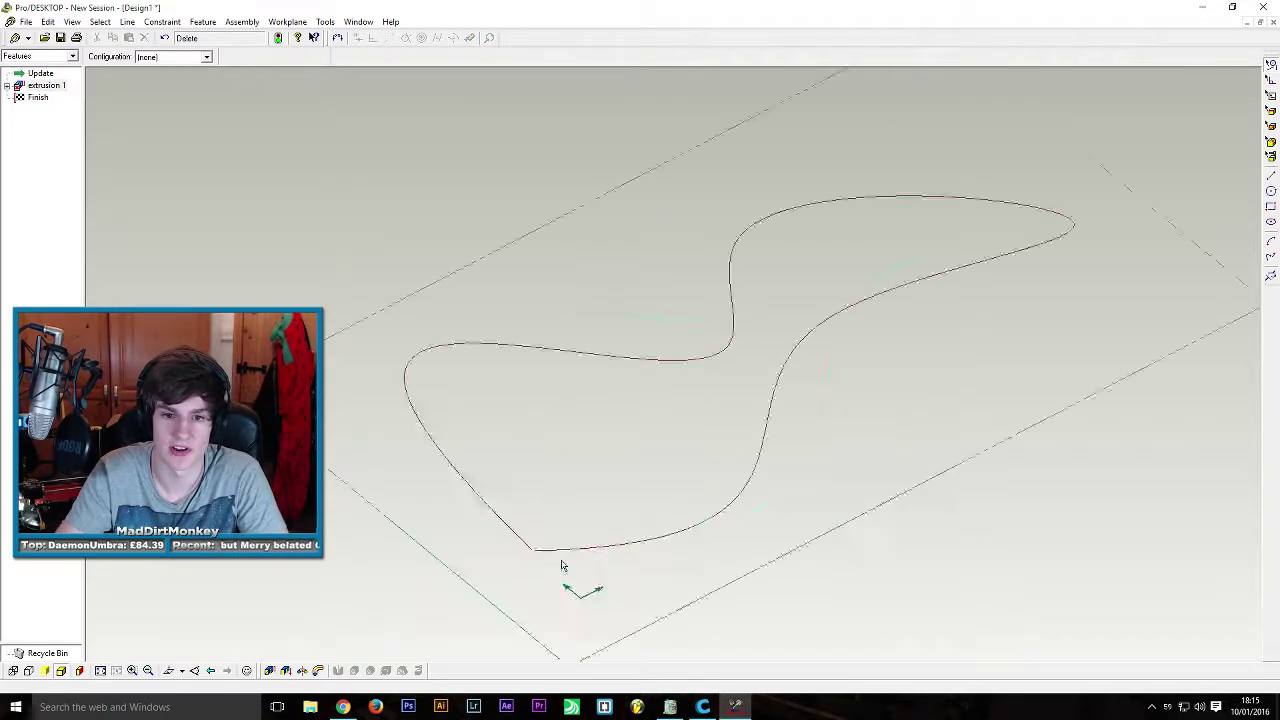
{"action": "scroll", "coordinate": [545, 573], "scroll_direction": "up", "scroll_amount": 3}
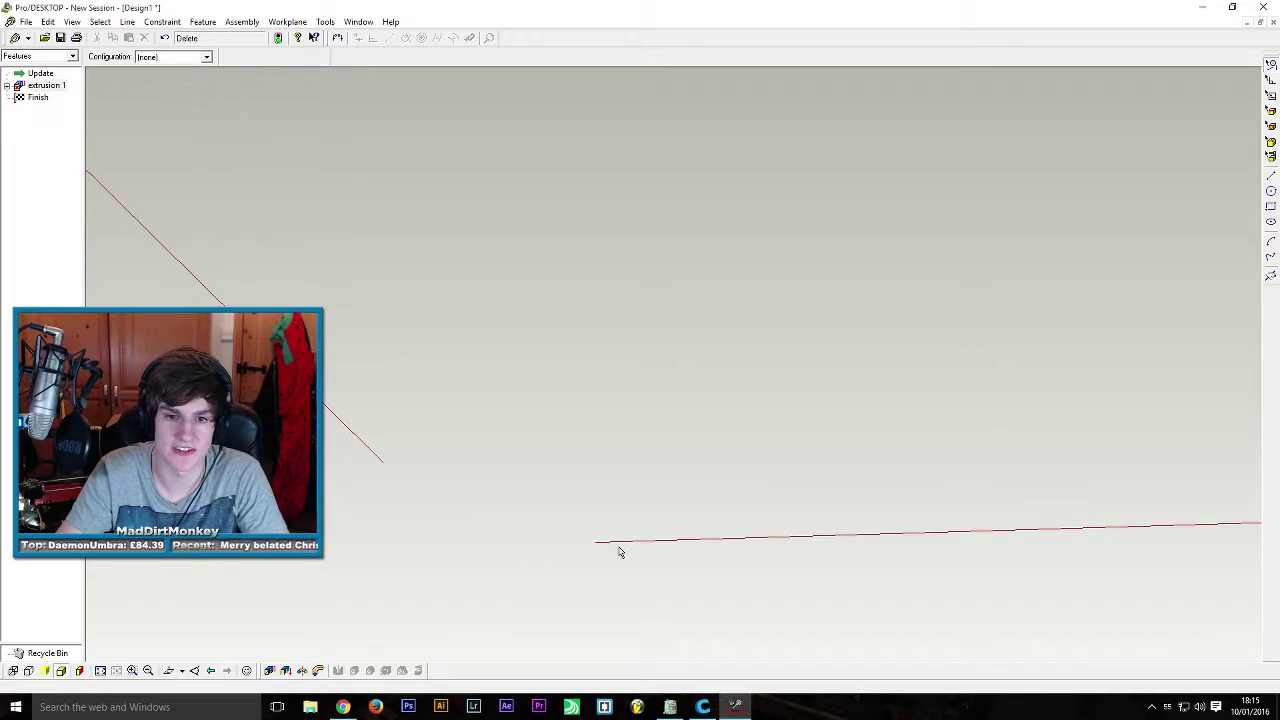
{"action": "mouse_move", "coordinate": [598, 542]}
{"action": "left_mouse_down"}
{"action": "mouse_move", "coordinate": [394, 509]}
{"action": "mouse_move", "coordinate": [386, 462]}
{"action": "left_mouse_up"}
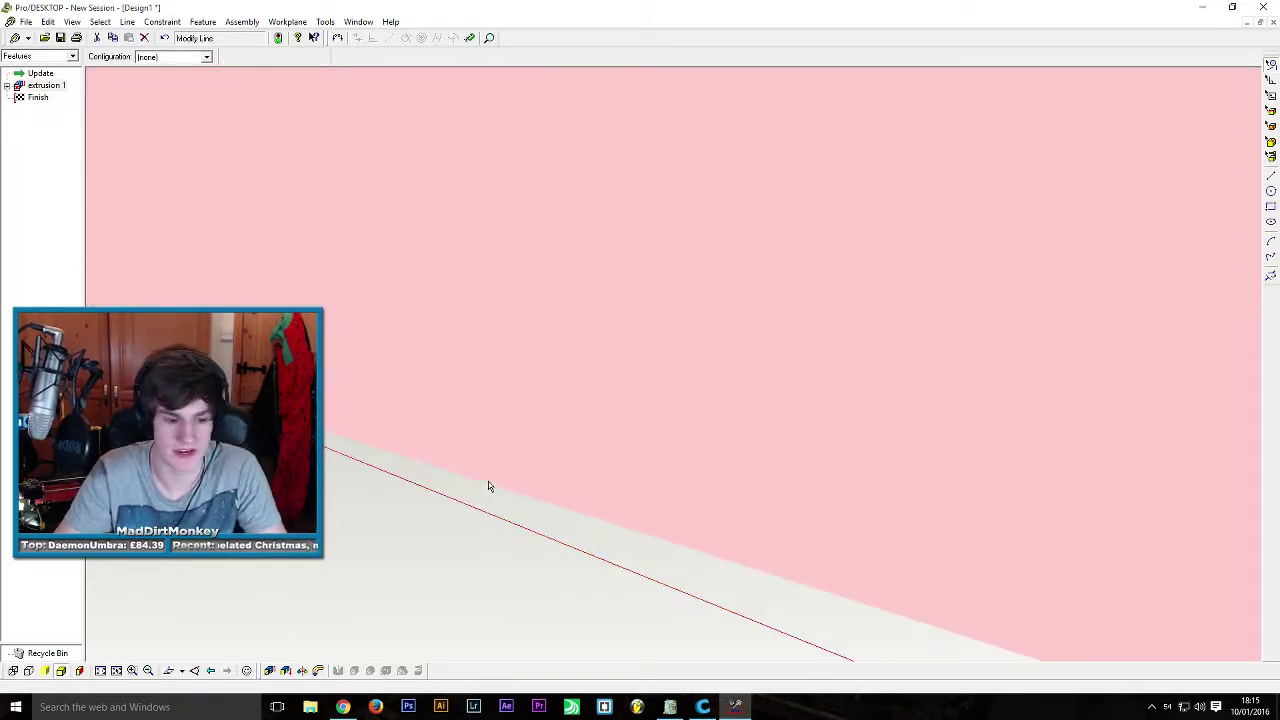
{"action": "scroll", "coordinate": [488, 486], "scroll_direction": "down", "scroll_amount": 5}
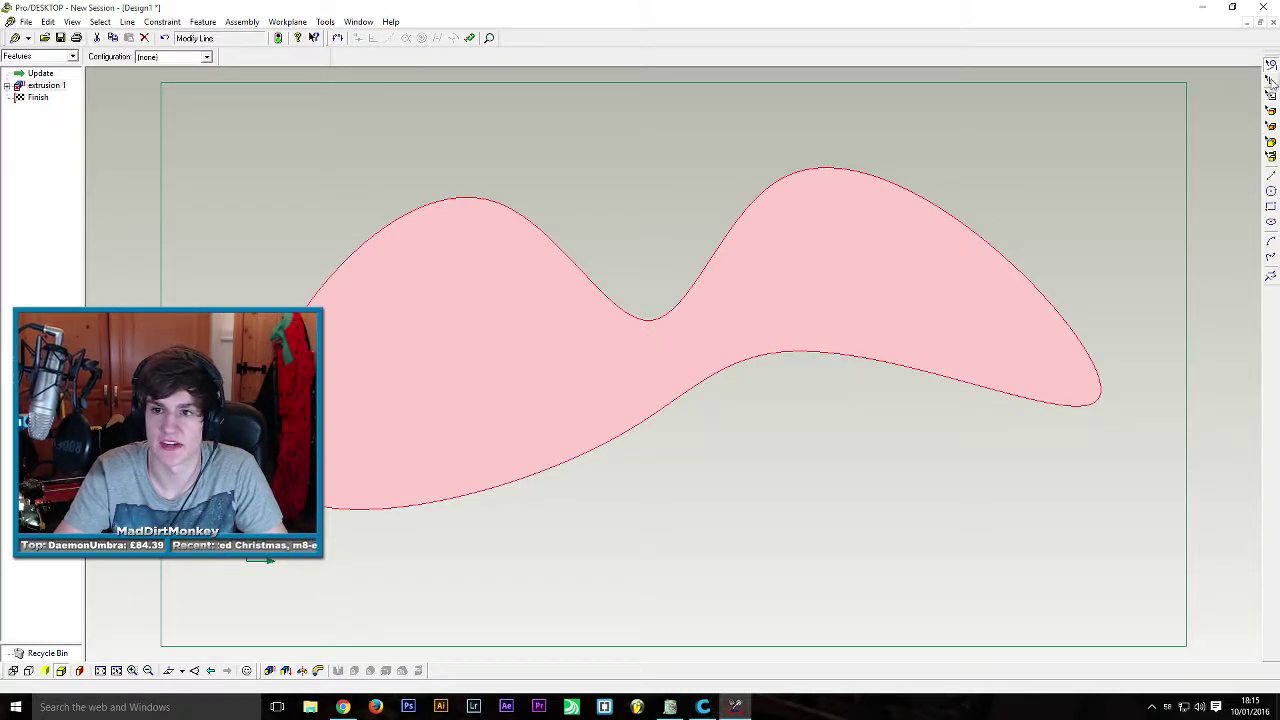
Try to extrude the initial sketch 3 mm above the workplane as added material, then redefine and reapply that second extrusion.
{"action": "left_click", "coordinate": [269, 670]}
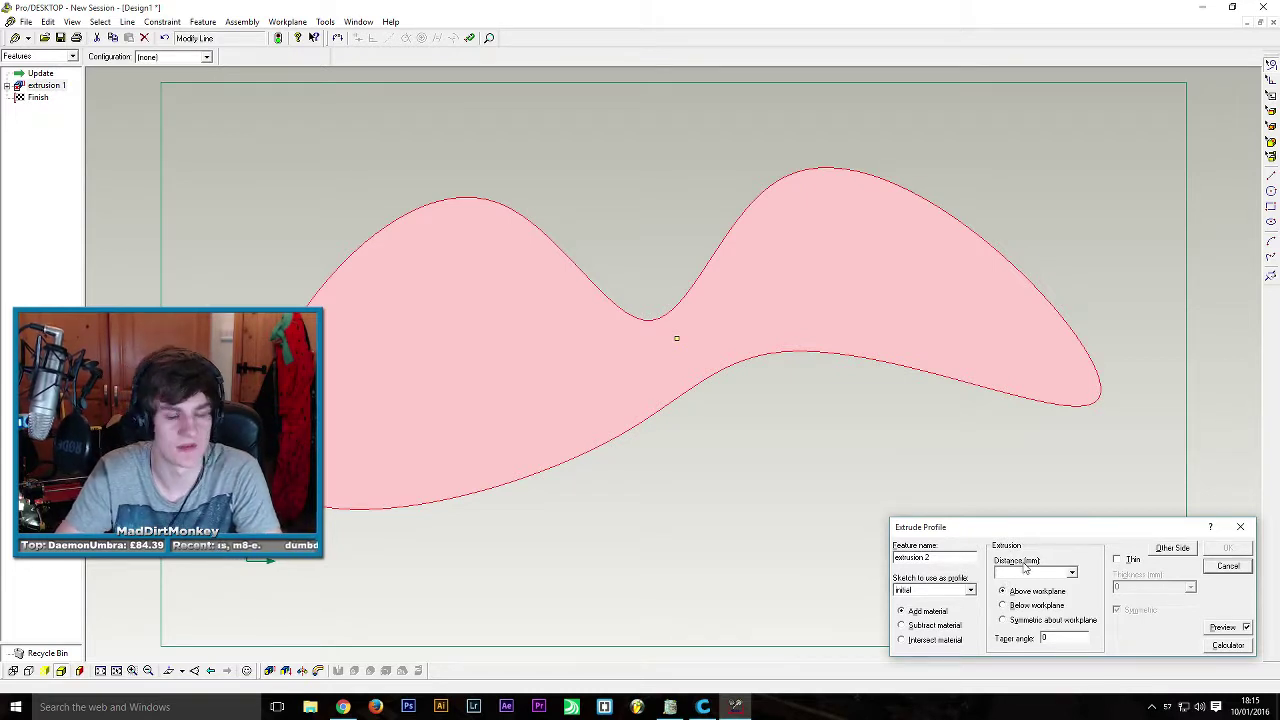
{"action": "left_click", "coordinate": [1230, 548]}
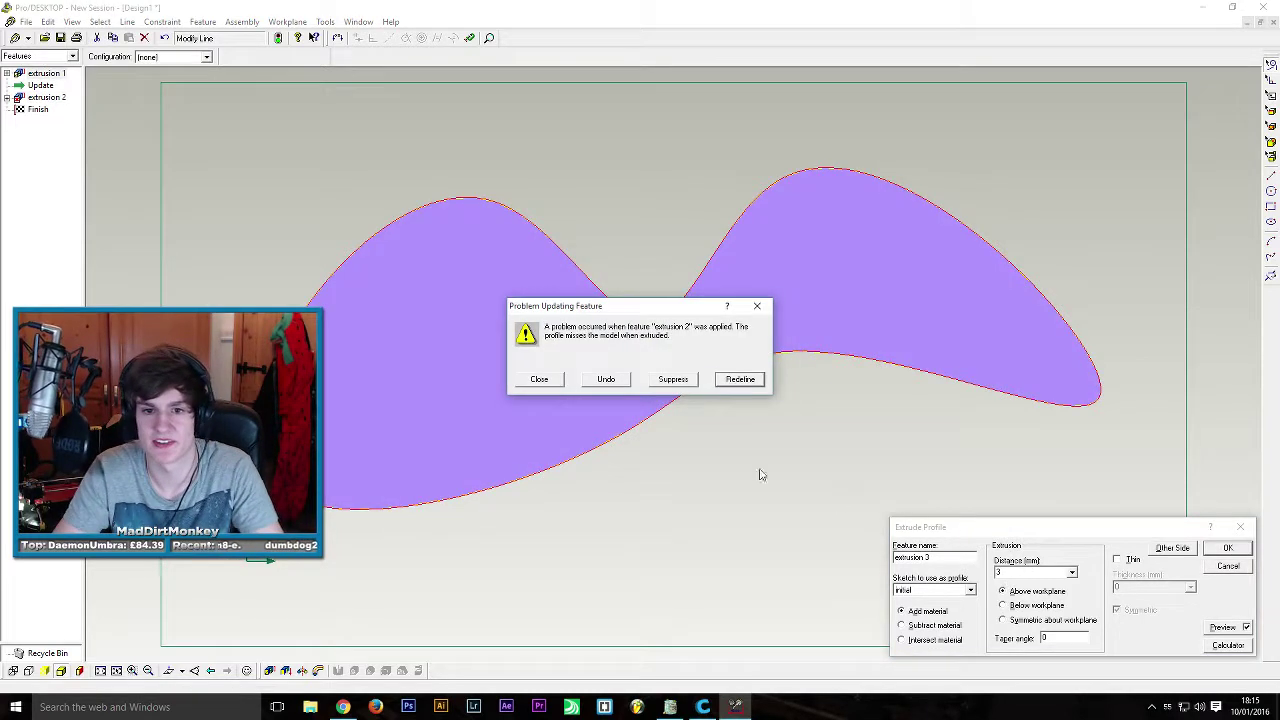
{"action": "left_click", "coordinate": [740, 379]}
{"action": "middle_click_drag", "start_coordinate": [837, 437], "coordinate": [737, 401]}
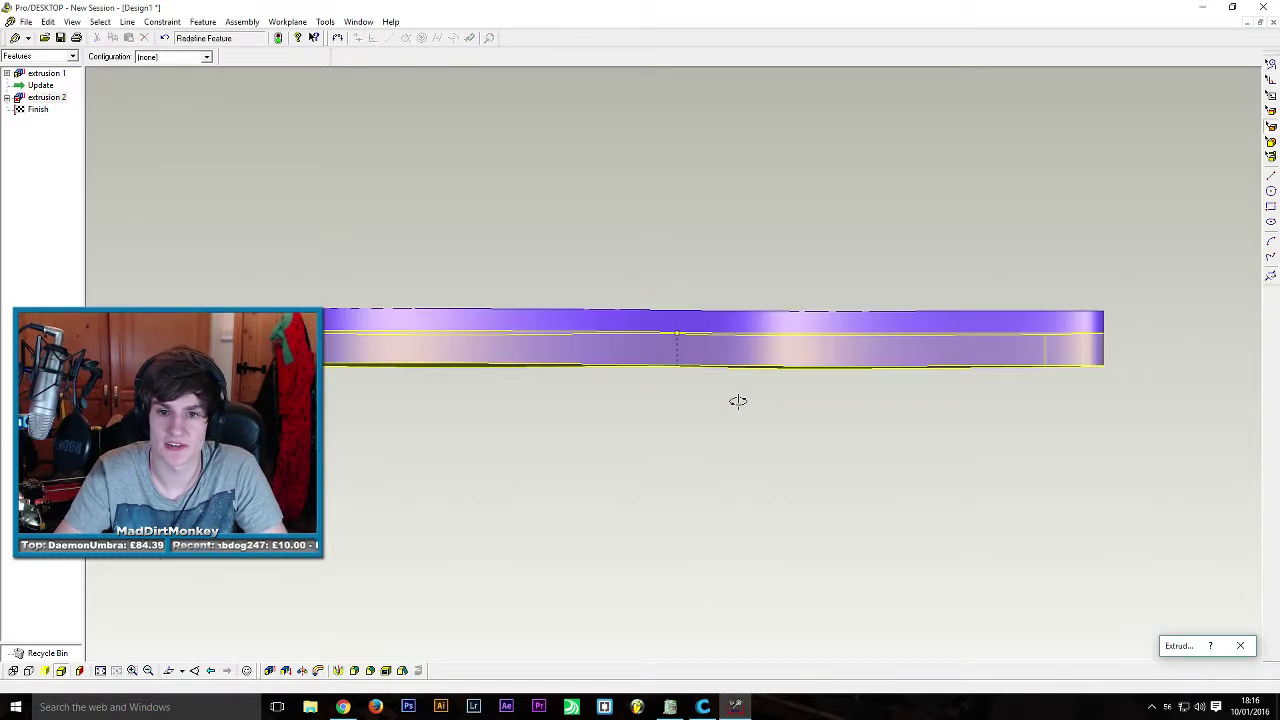
{"action": "double_click", "coordinate": [1180, 650]}
{"action": "left_click", "coordinate": [1236, 550]}
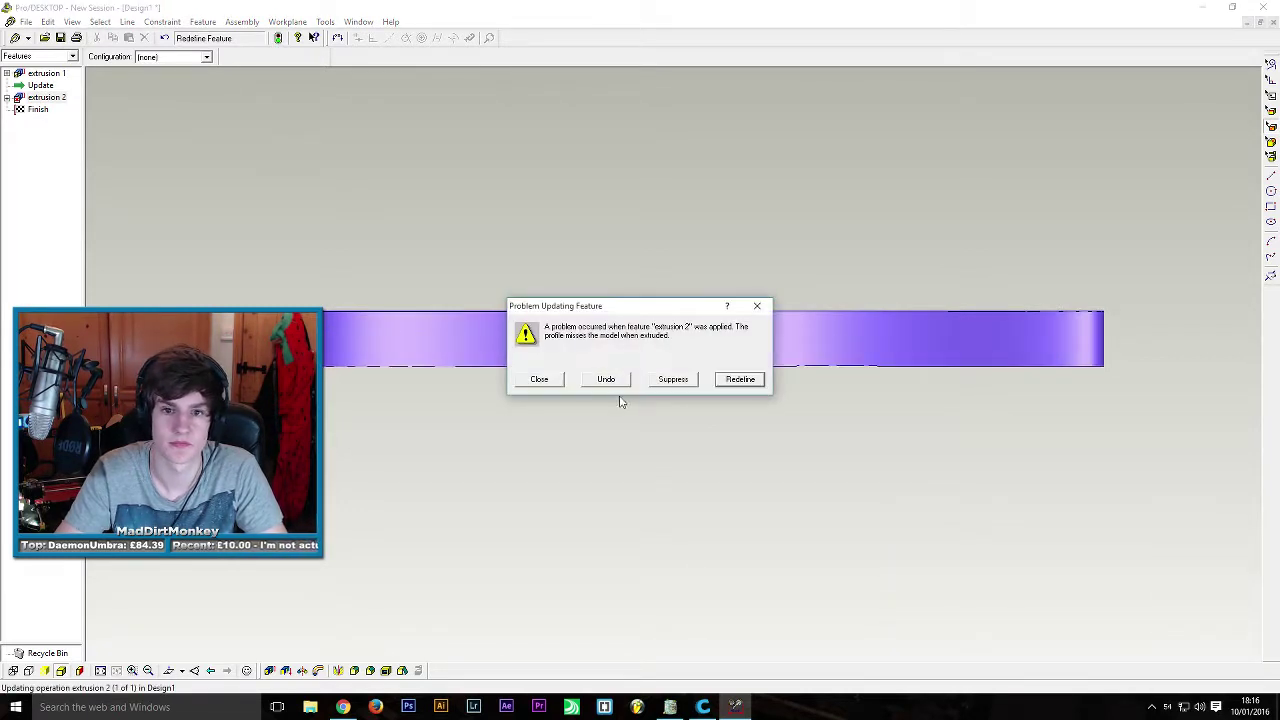
Suppress the faulty second extrusion and delete it from the feature list.
{"action": "left_click", "coordinate": [606, 379]}
{"action": "left_click", "coordinate": [280, 38]}
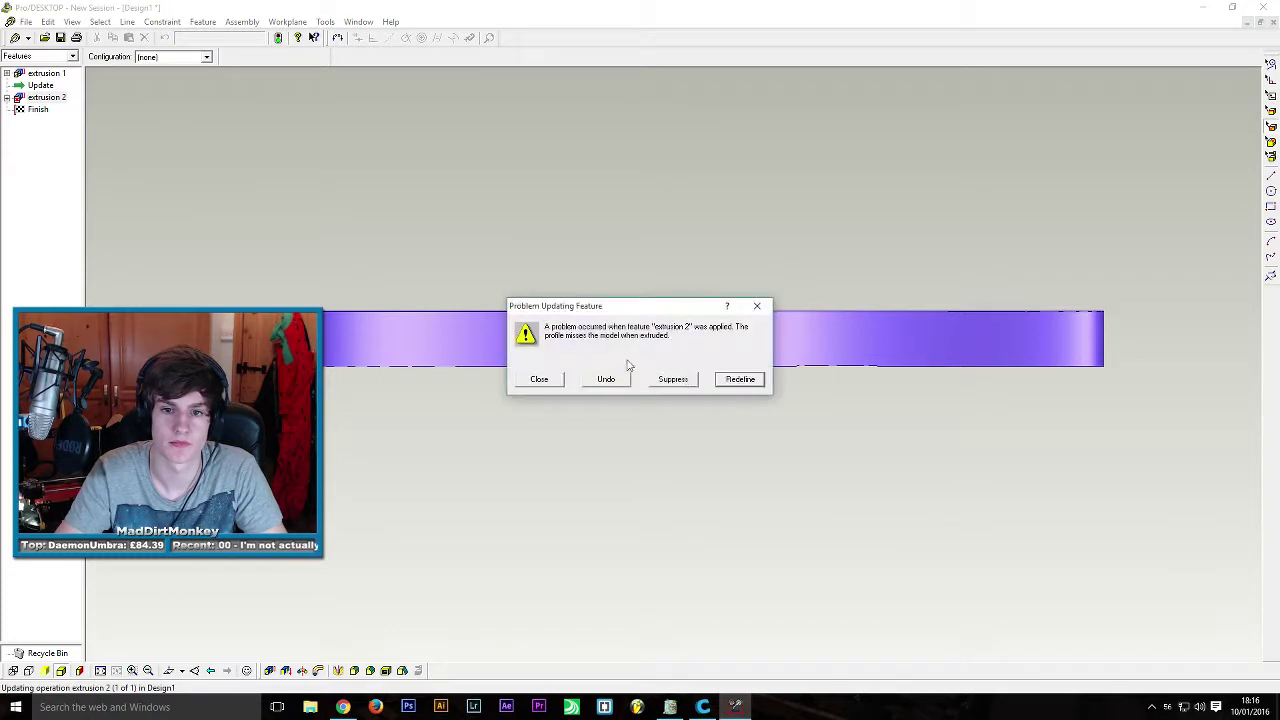
{"action": "left_click", "coordinate": [672, 379]}
{"action": "left_click", "coordinate": [47, 86]}
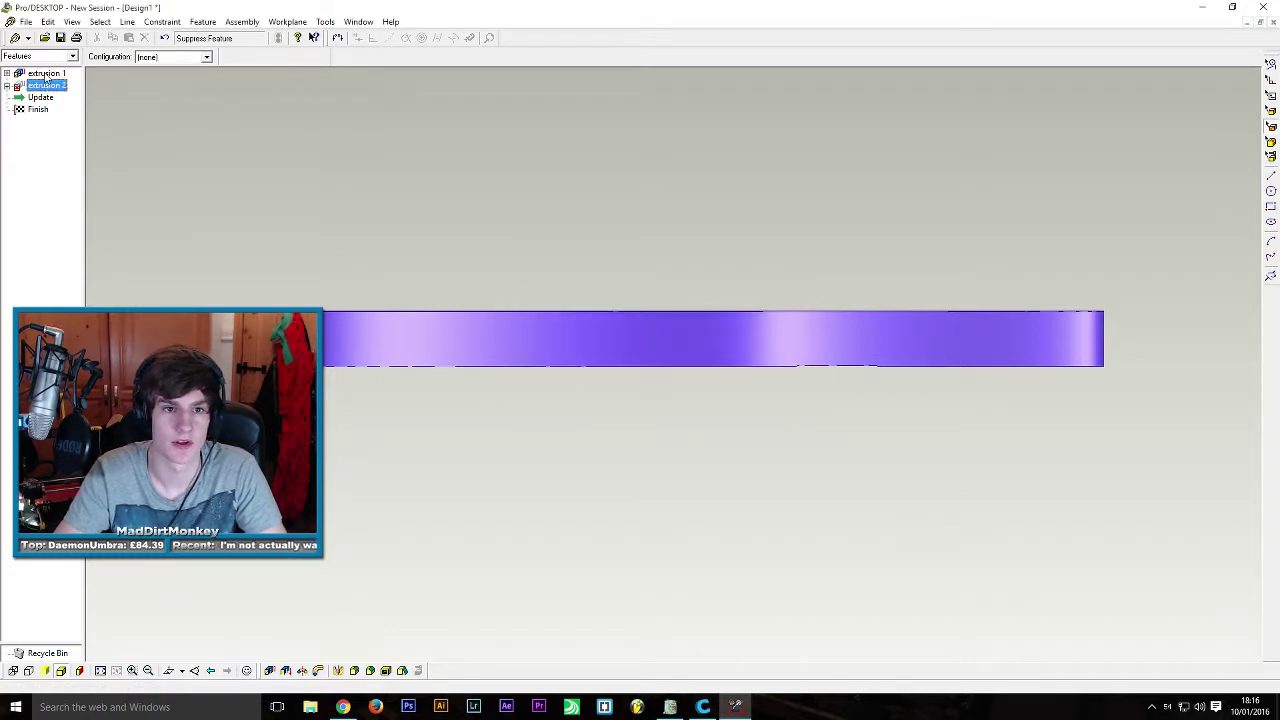
{"action": "right_click", "coordinate": [47, 87]}
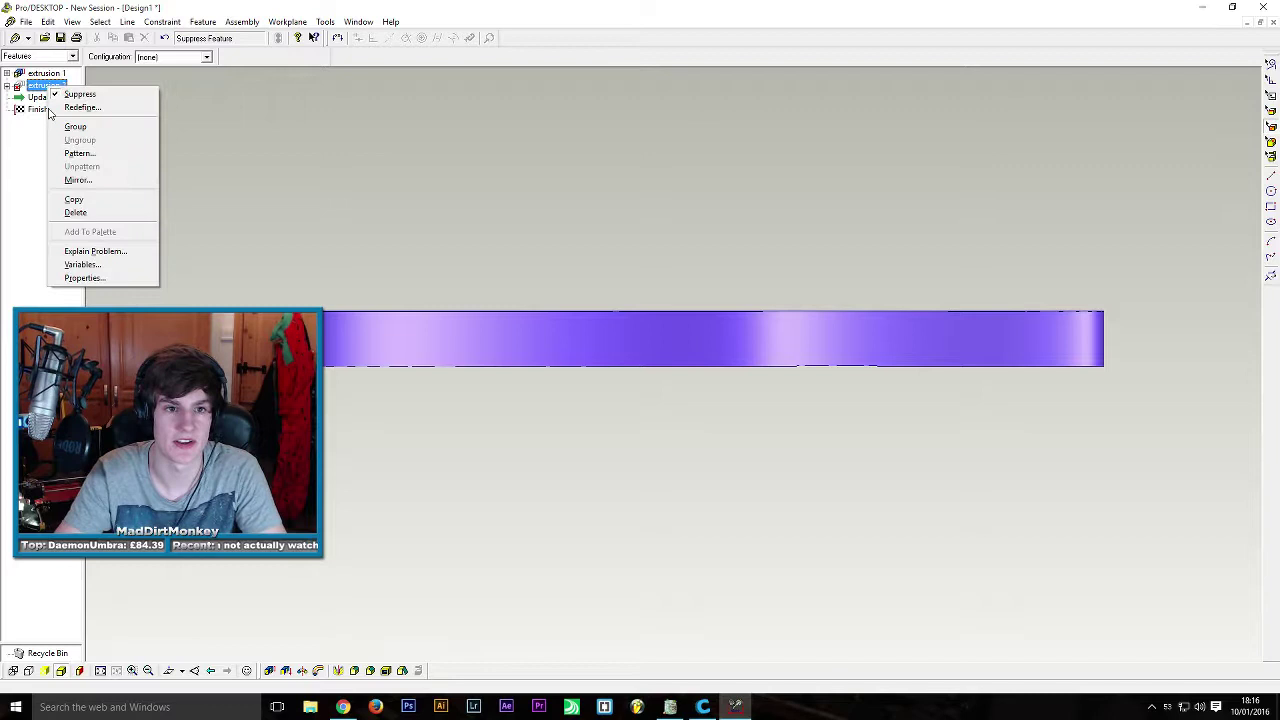
{"action": "left_click", "coordinate": [75, 212]}
Redefine the first extrusion with a distance of 3 mm above the workplane.
{"action": "left_click", "coordinate": [25, 74]}
{"action": "right_click", "coordinate": [44, 74]}
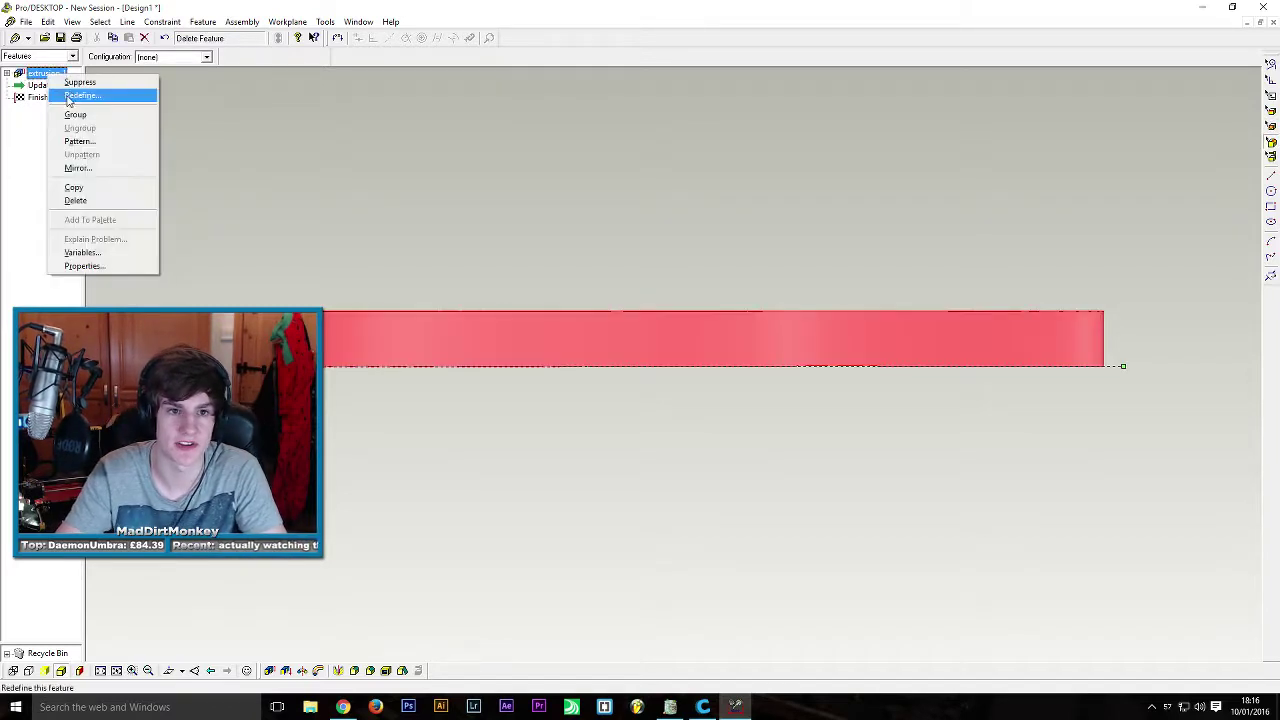
{"action": "left_click", "coordinate": [90, 88]}
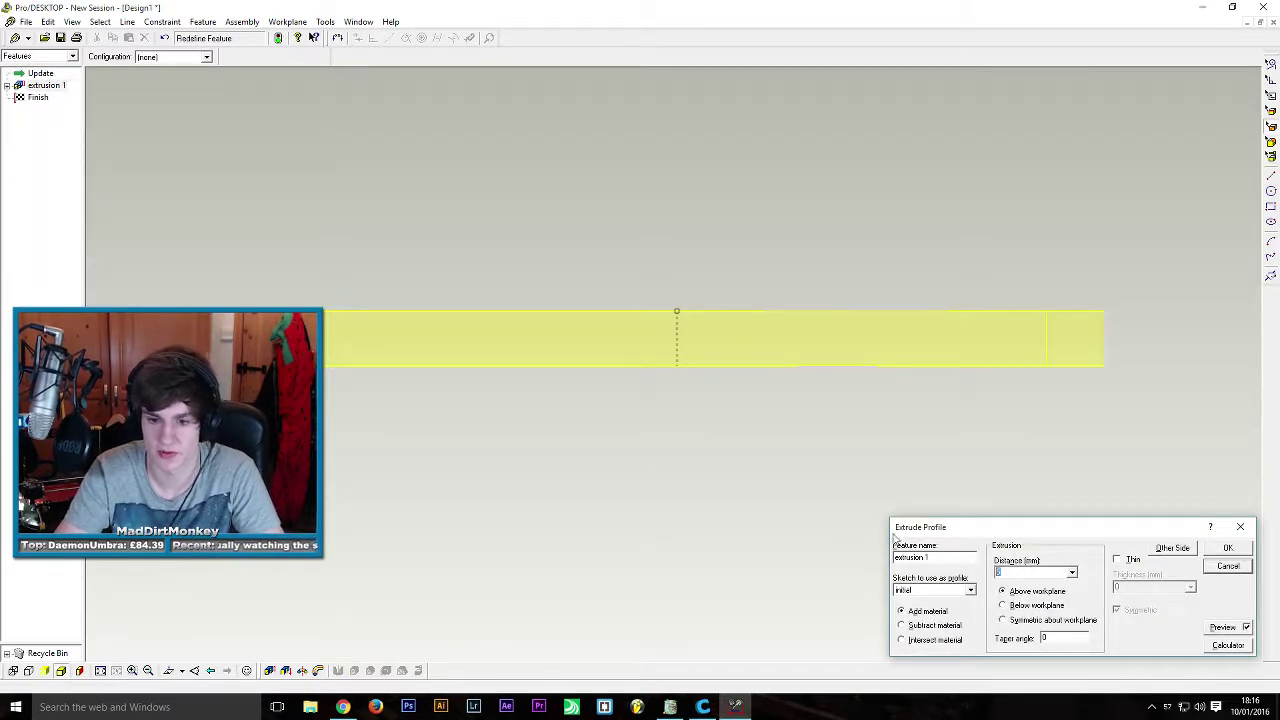
{"action": "key", "text": "Return"}
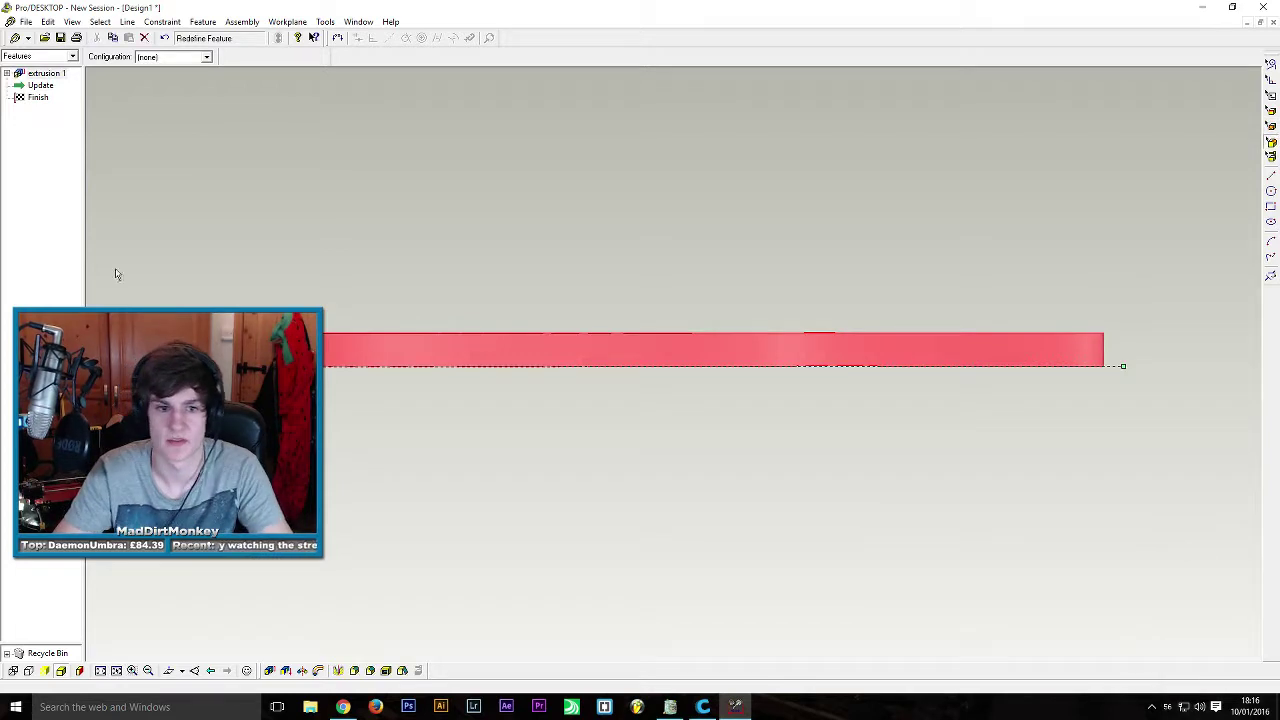
{"action": "right_click", "coordinate": [38, 72]}
{"action": "key", "text": "Escape"}
{"action": "middle_click_drag", "start_coordinate": [611, 503], "coordinate": [577, 545]}
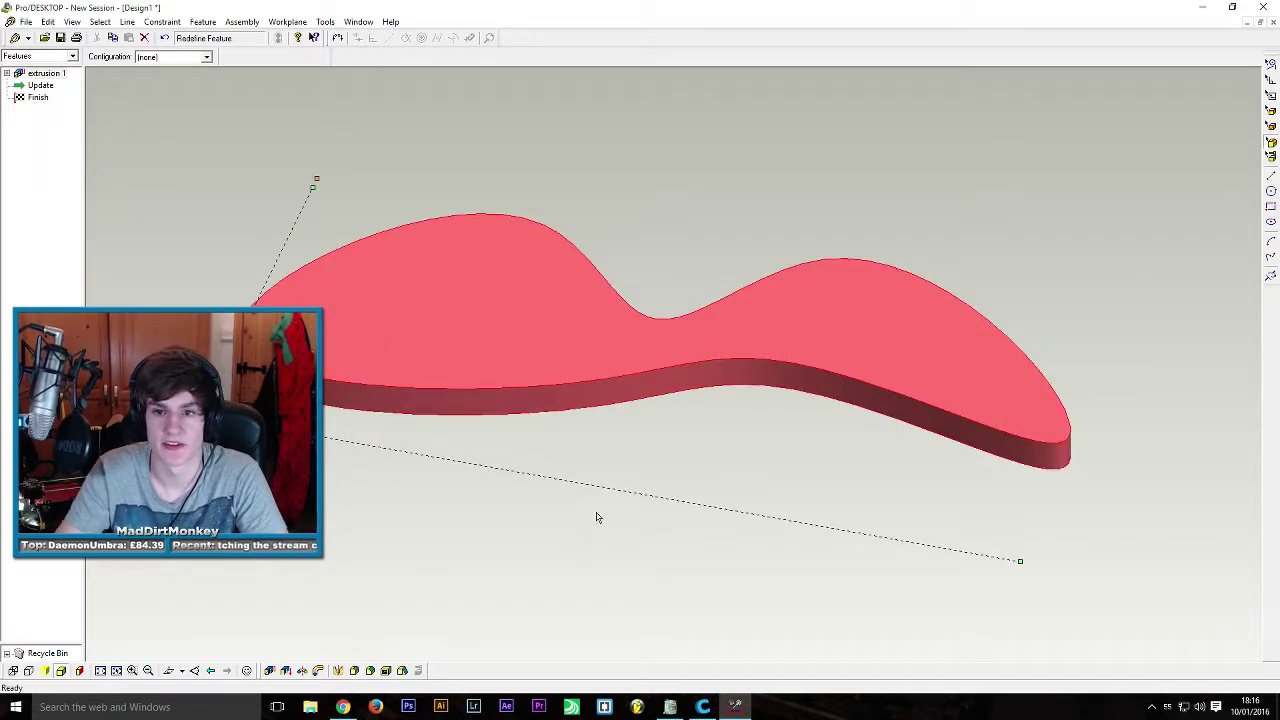
{"action": "left_click", "coordinate": [597, 517]}
Export the solid as an ASCII STL file named shit.stl on the Desktop at scale 1.
{"action": "left_click", "coordinate": [25, 21]}
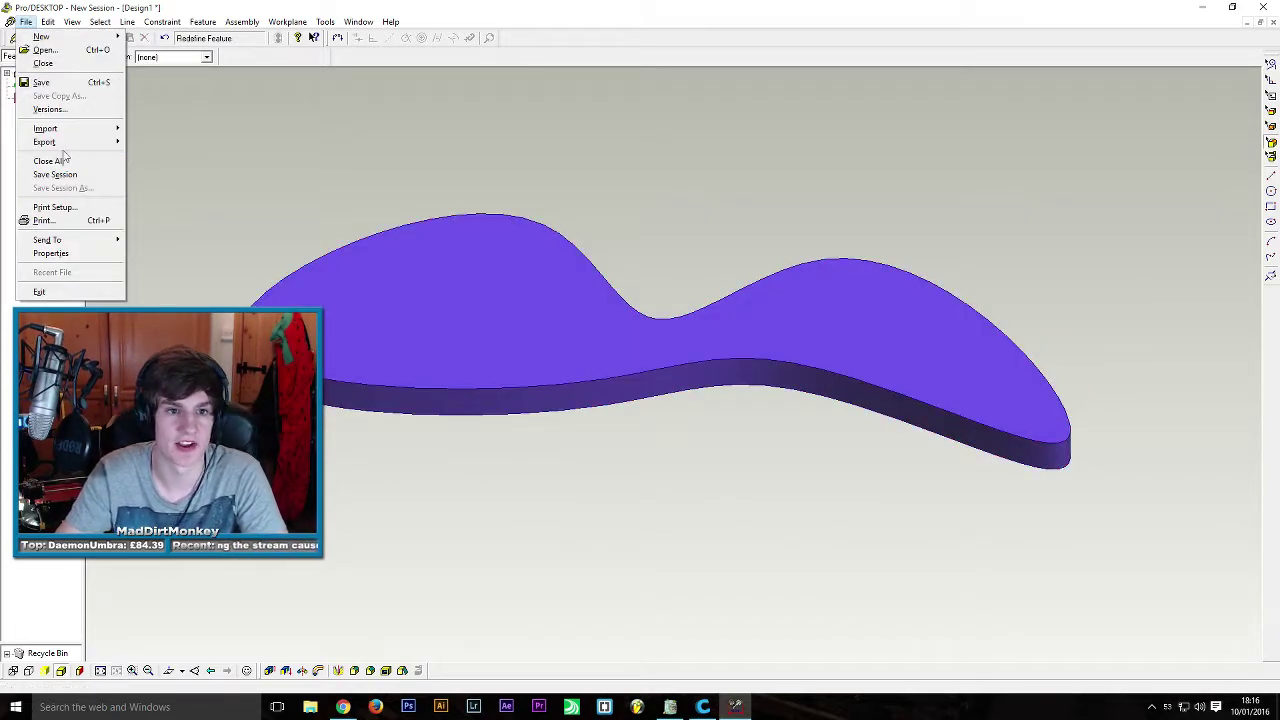
{"action": "mouse_move", "coordinate": [60, 141]}
{"action": "left_click", "coordinate": [154, 243]}
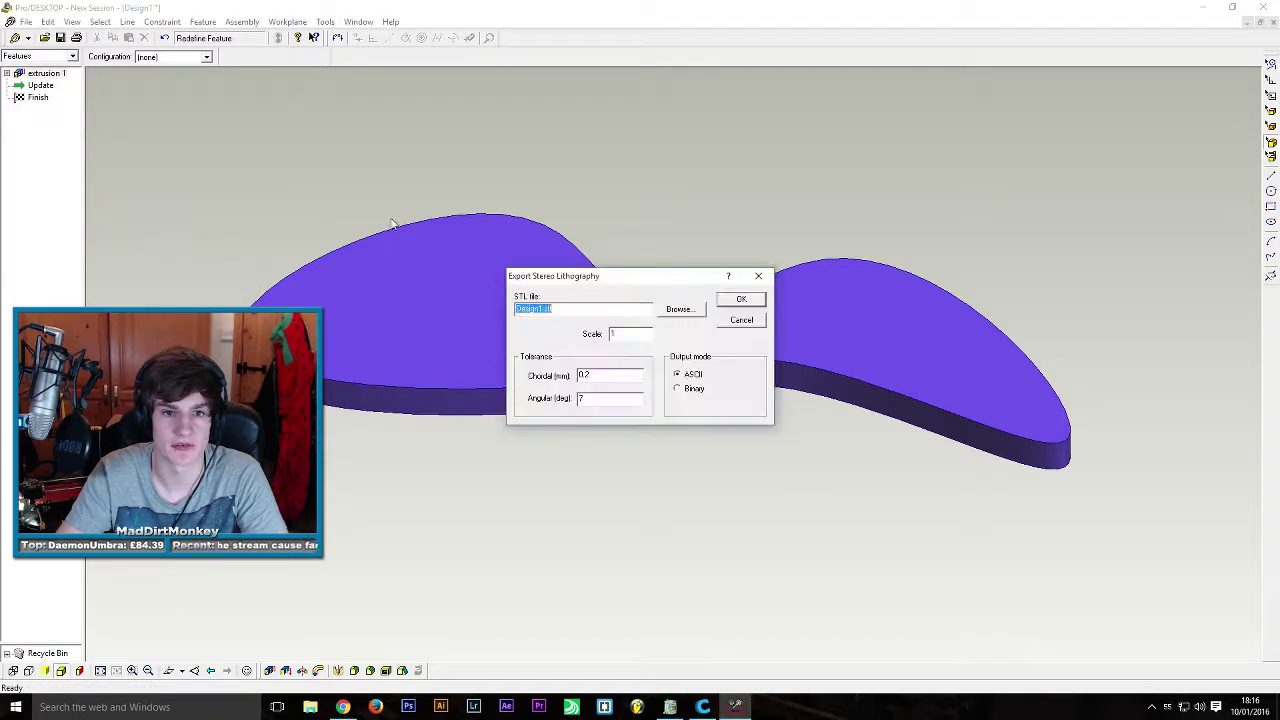
{"action": "left_click", "coordinate": [680, 309]}
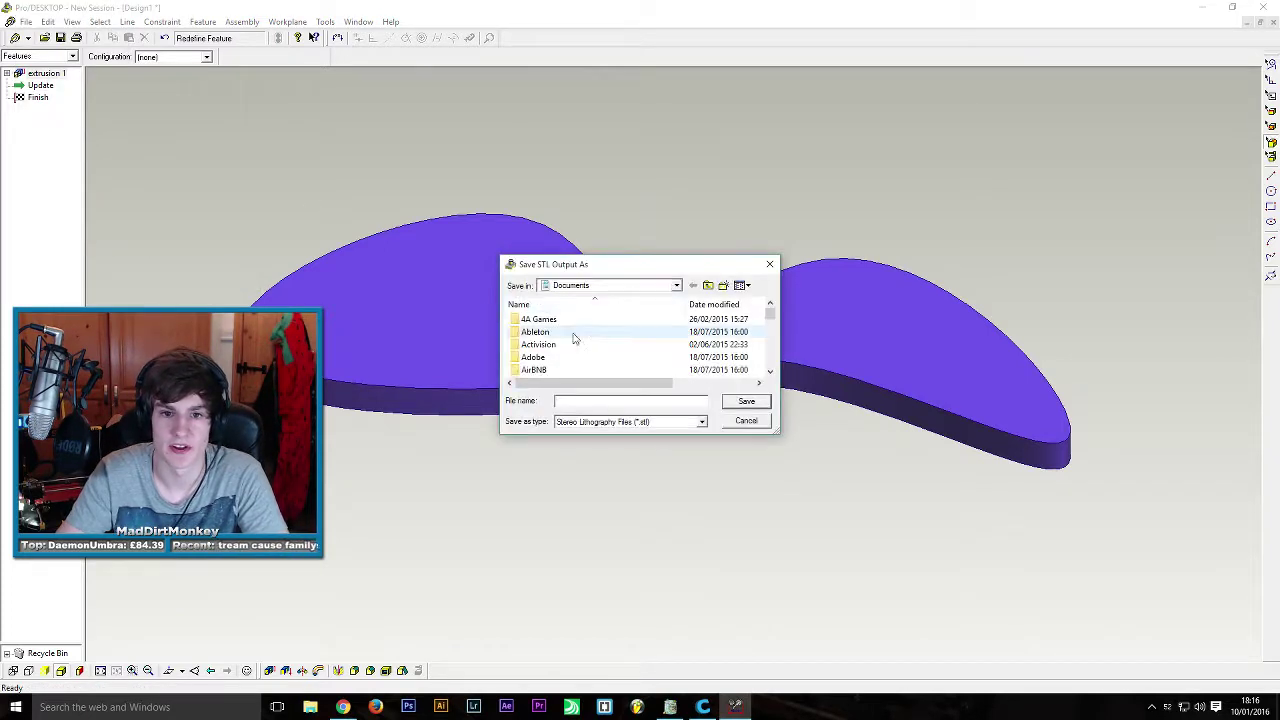
{"action": "left_click", "coordinate": [676, 285]}
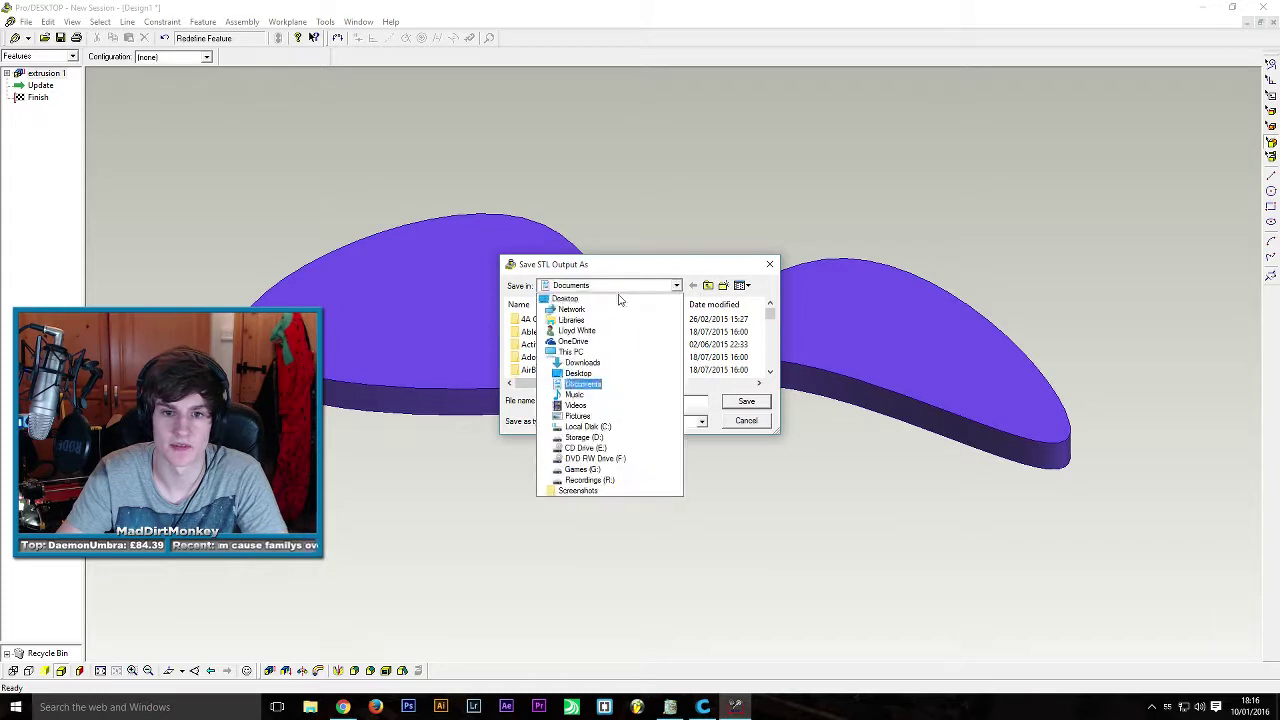
{"action": "left_click", "coordinate": [562, 299]}
{"action": "left_click", "coordinate": [655, 401]}
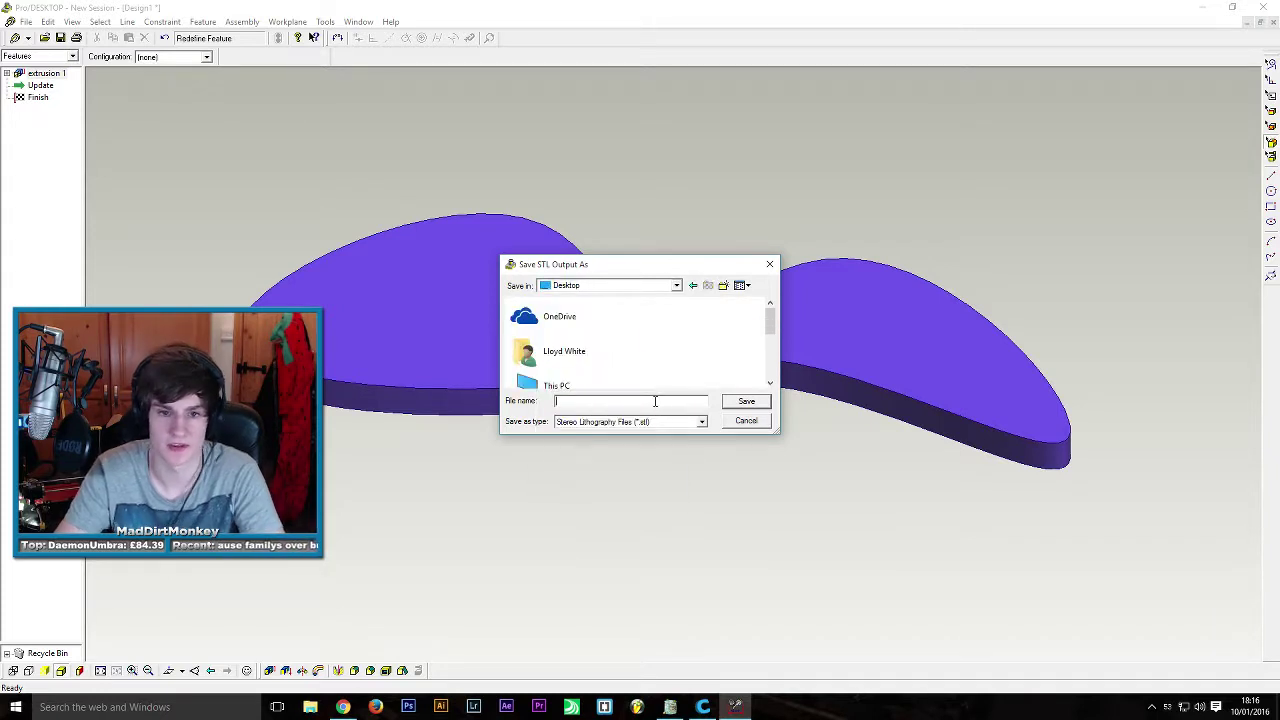
{"action": "type", "text": "shi"}
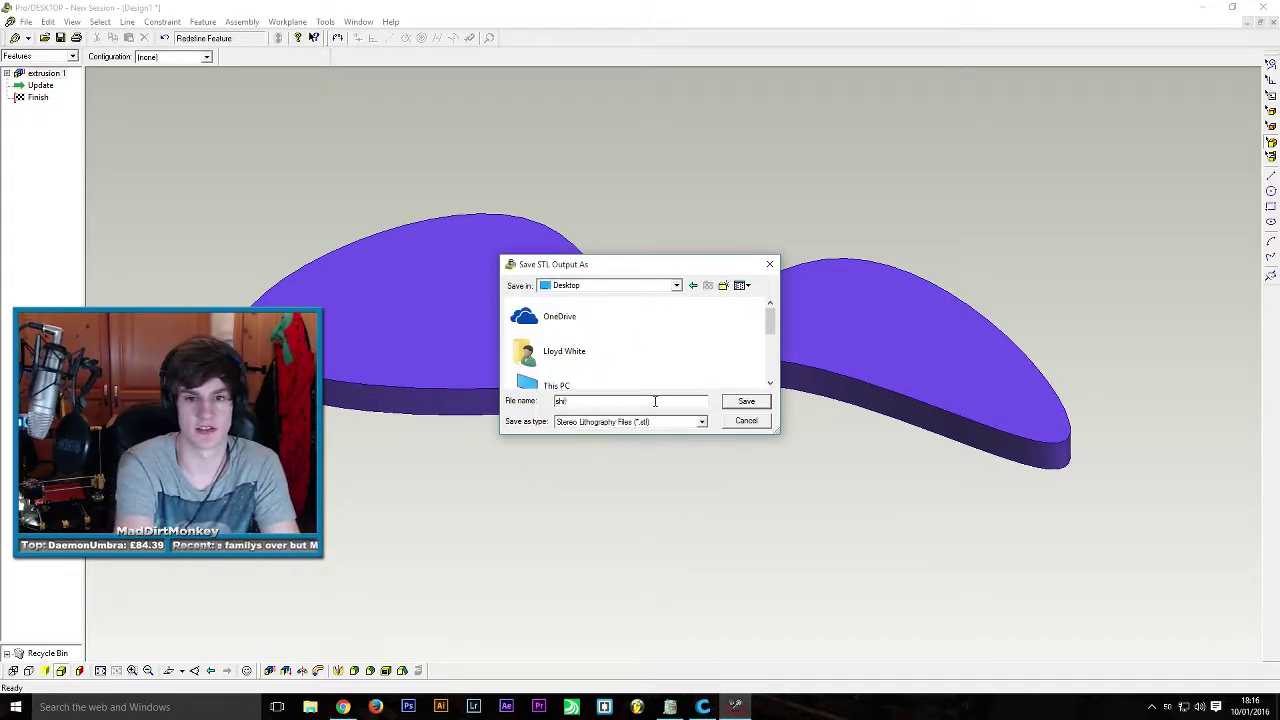
{"action": "type", "text": "t"}
{"action": "key", "text": "Return"}
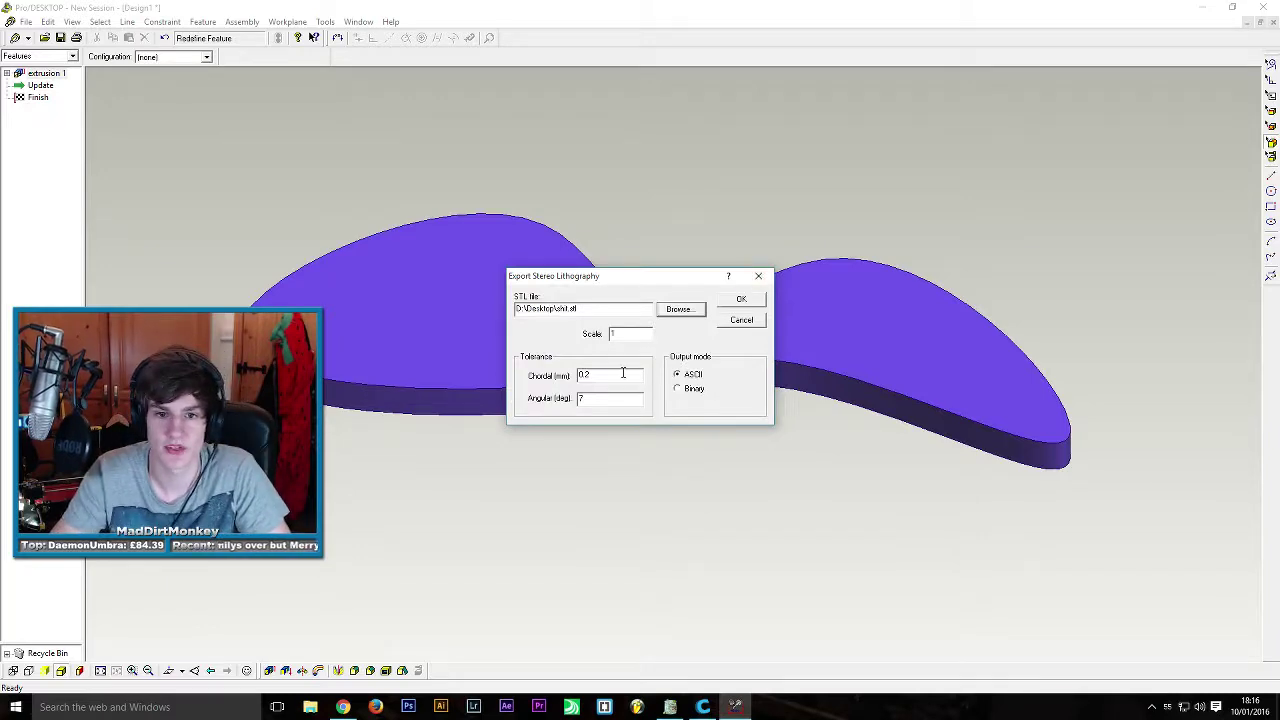
{"action": "left_click", "coordinate": [744, 302]}
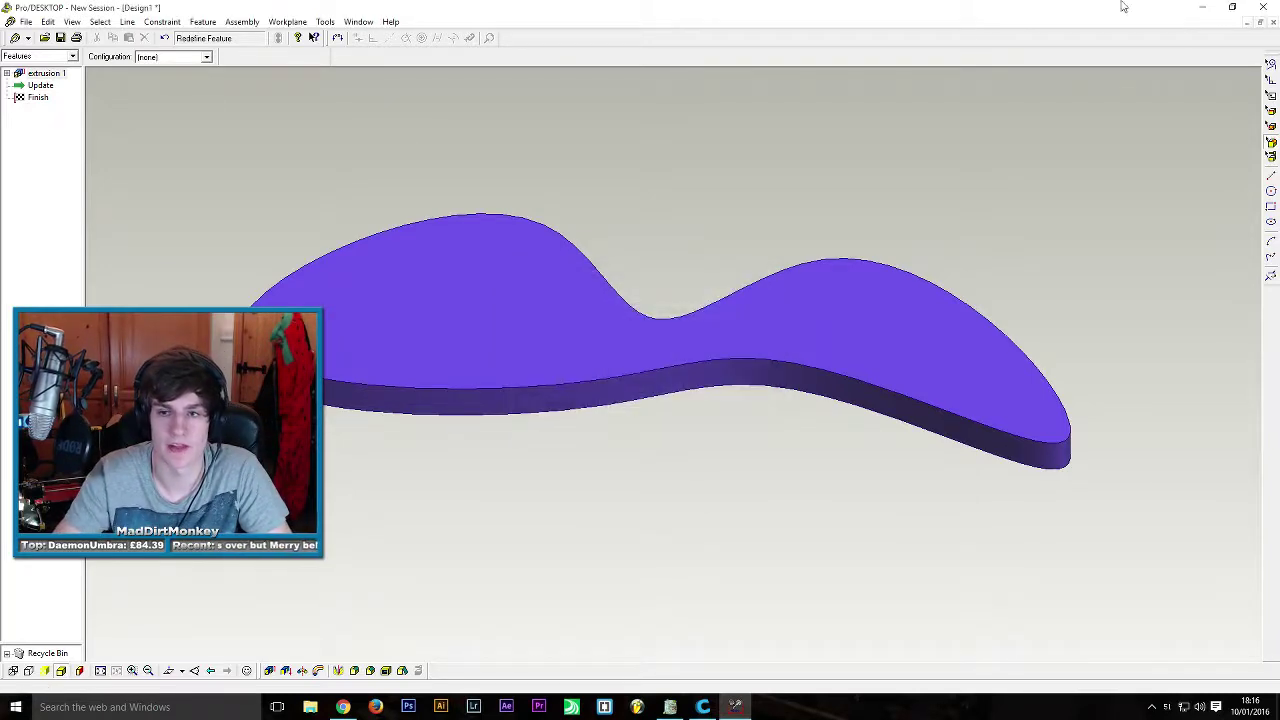
Close Pro/DESKTOP and move the exported STL file to the middle of the desktop.
{"action": "left_click", "coordinate": [1250, 8]}
{"action": "left_click", "coordinate": [650, 381]}
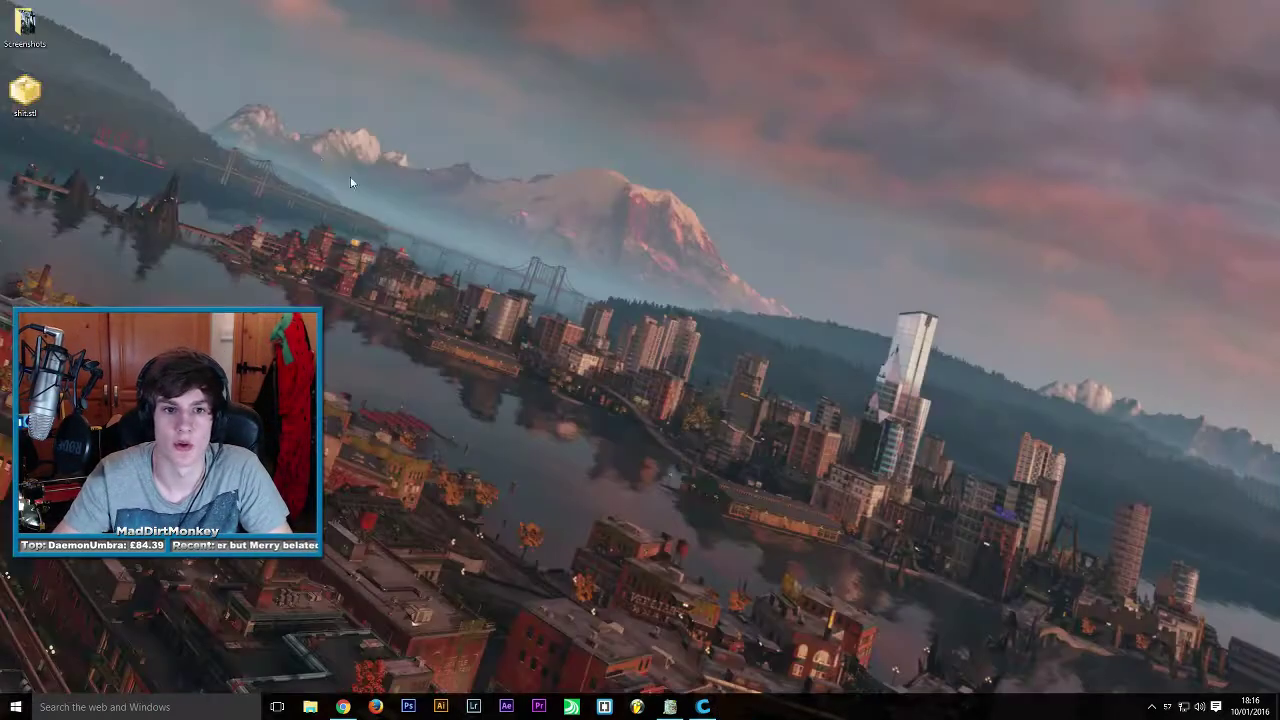
{"action": "left_click_drag", "start_coordinate": [30, 90], "coordinate": [533, 435]}
{"action": "right_click", "coordinate": [499, 420]}
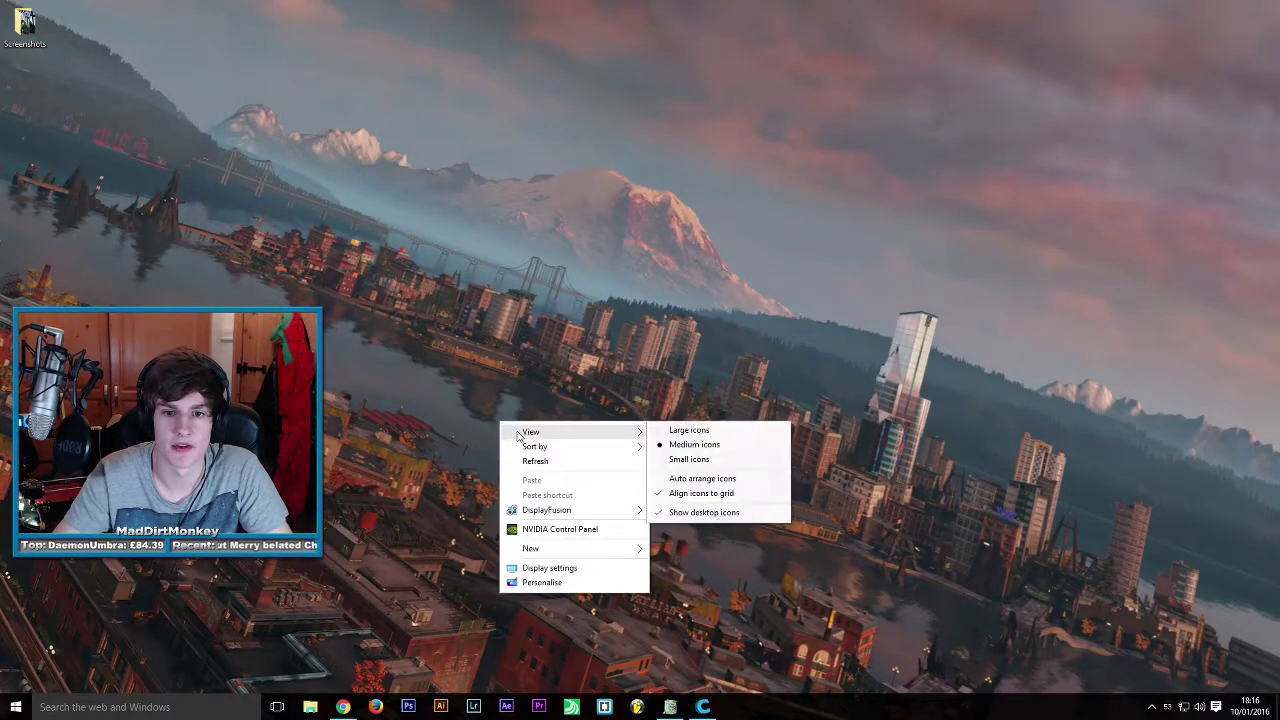
{"action": "left_click", "coordinate": [557, 452]}
Try to choose another program for opening the STL file from the app list and the Program Files folder.
{"action": "right_click", "coordinate": [549, 447]}
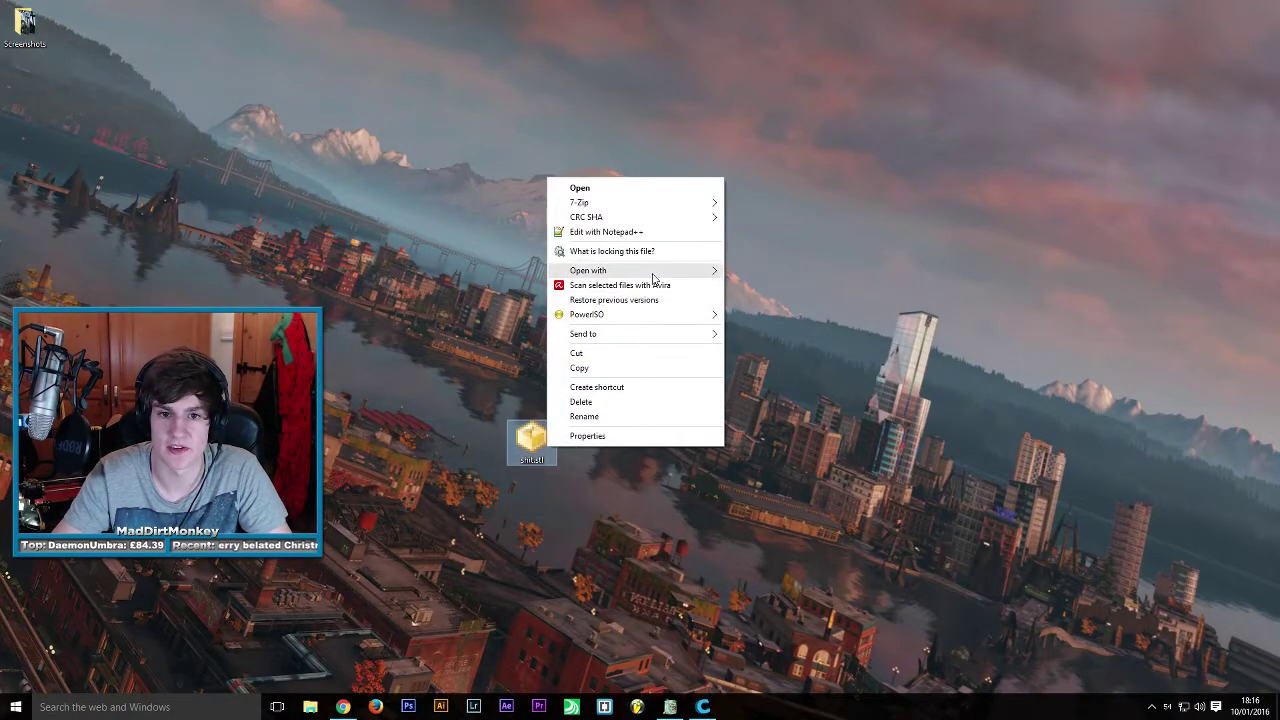
{"action": "mouse_move", "coordinate": [652, 272]}
{"action": "left_click", "coordinate": [782, 290]}
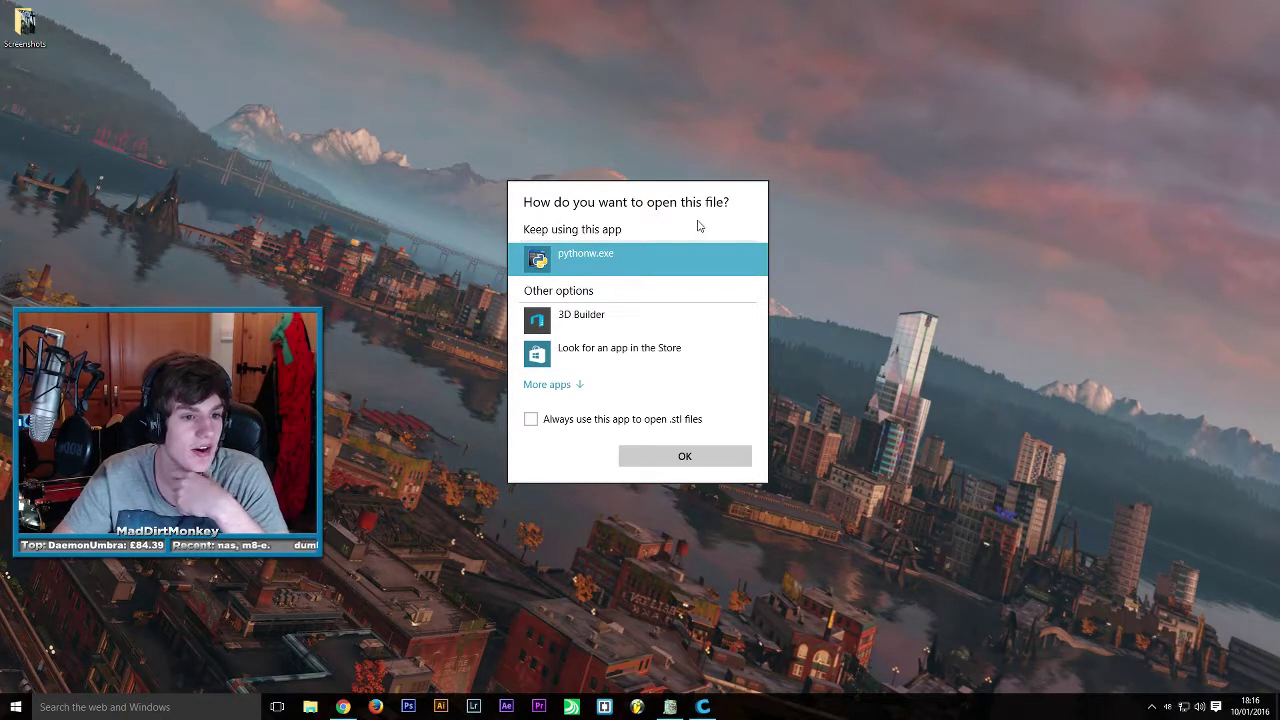
{"action": "left_click", "coordinate": [556, 386]}
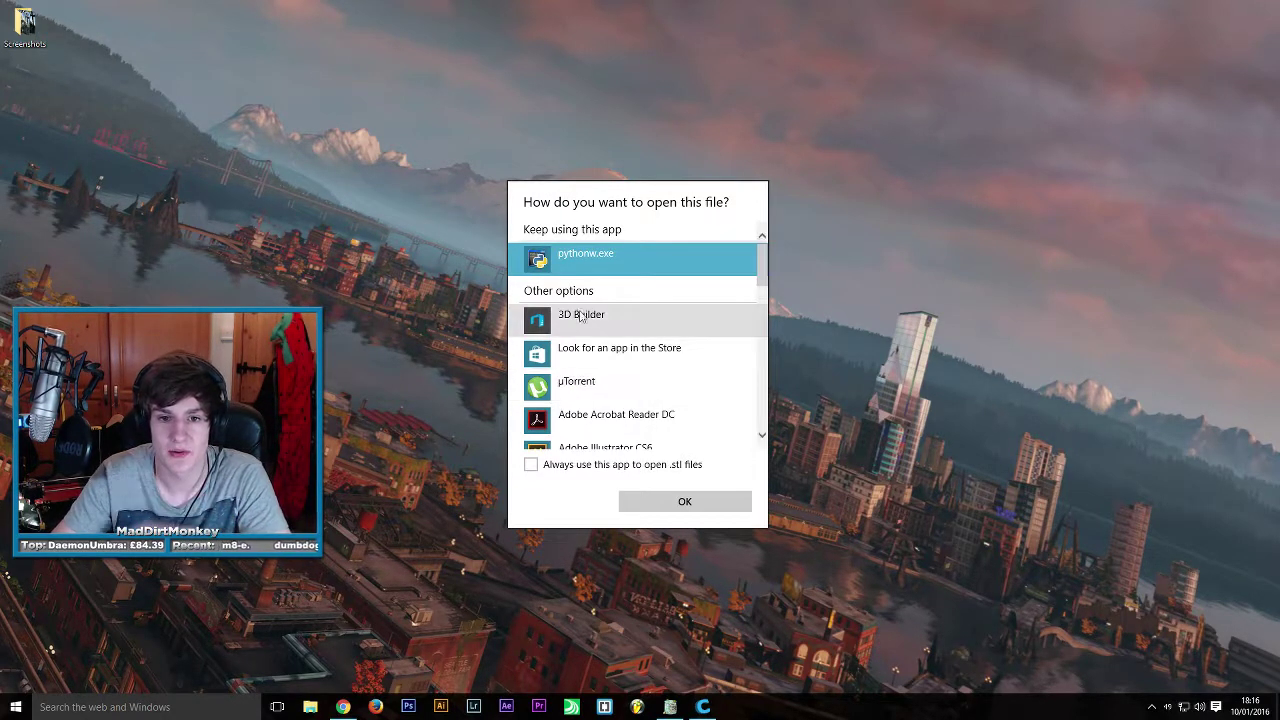
{"action": "scroll", "coordinate": [600, 340], "scroll_direction": "down", "scroll_amount": 10}
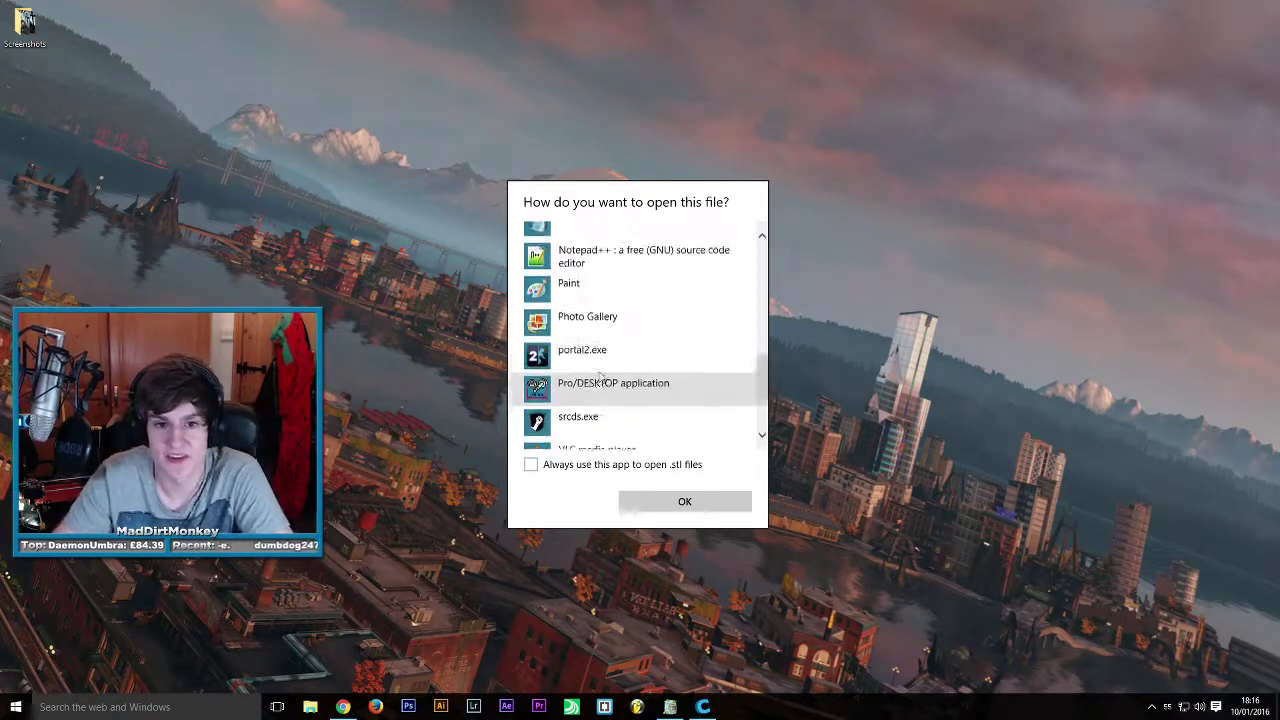
{"action": "scroll", "coordinate": [603, 376], "scroll_direction": "up", "scroll_amount": 3}
{"action": "scroll", "coordinate": [605, 369], "scroll_direction": "down", "scroll_amount": 4}
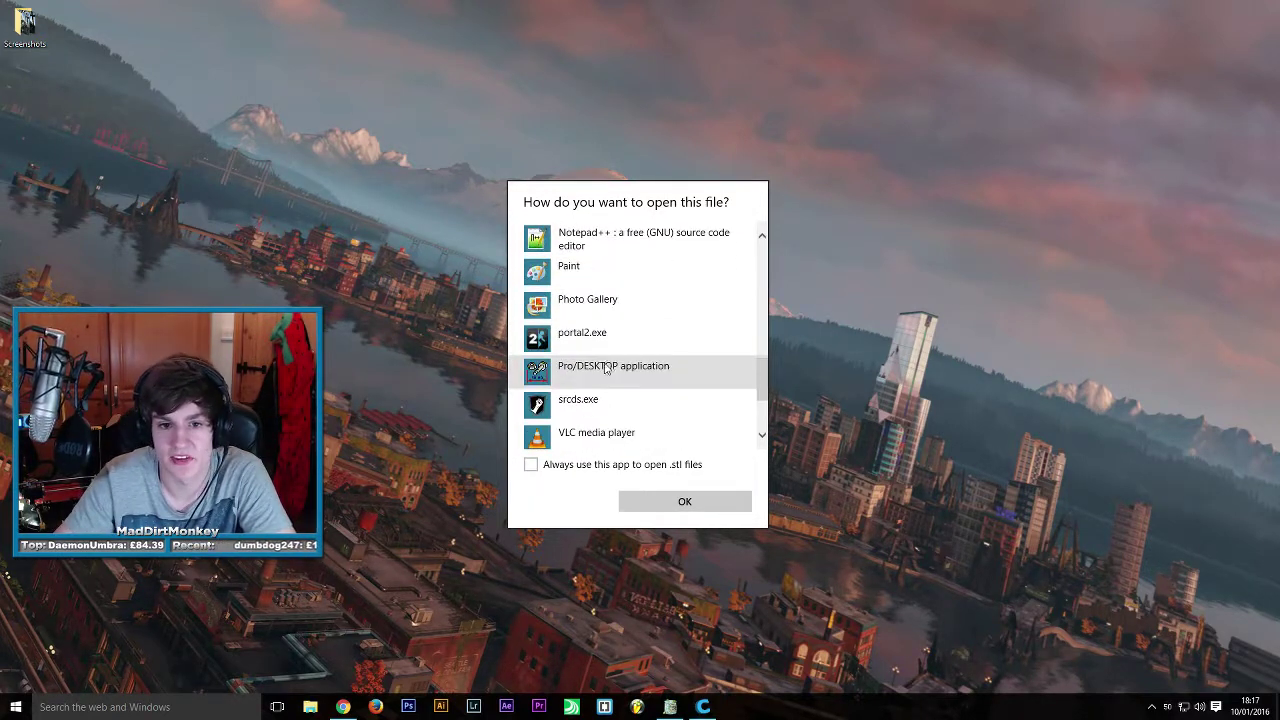
{"action": "scroll", "coordinate": [605, 369], "scroll_direction": "down", "scroll_amount": 3}
{"action": "left_click", "coordinate": [580, 429]}
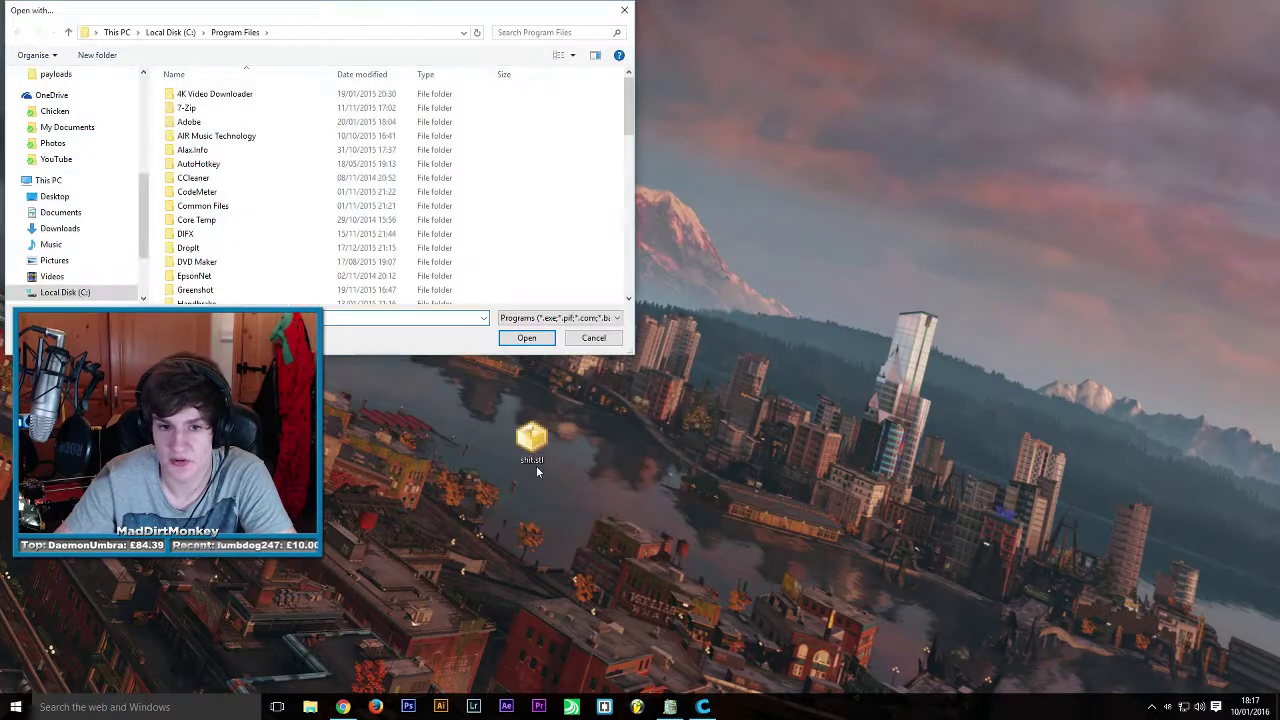
{"action": "left_click", "coordinate": [593, 337]}
Start an Avira virus scan of the exported STL file.
{"action": "right_click", "coordinate": [525, 448]}
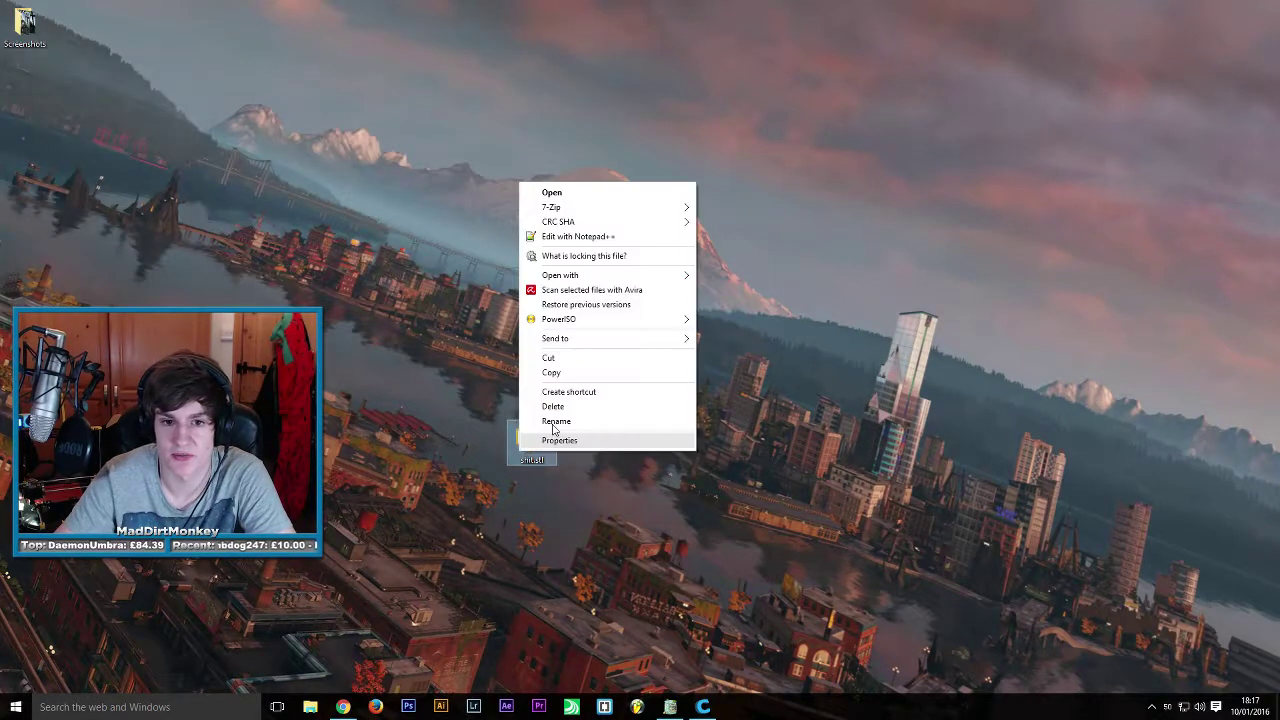
{"action": "left_click", "coordinate": [588, 290]}
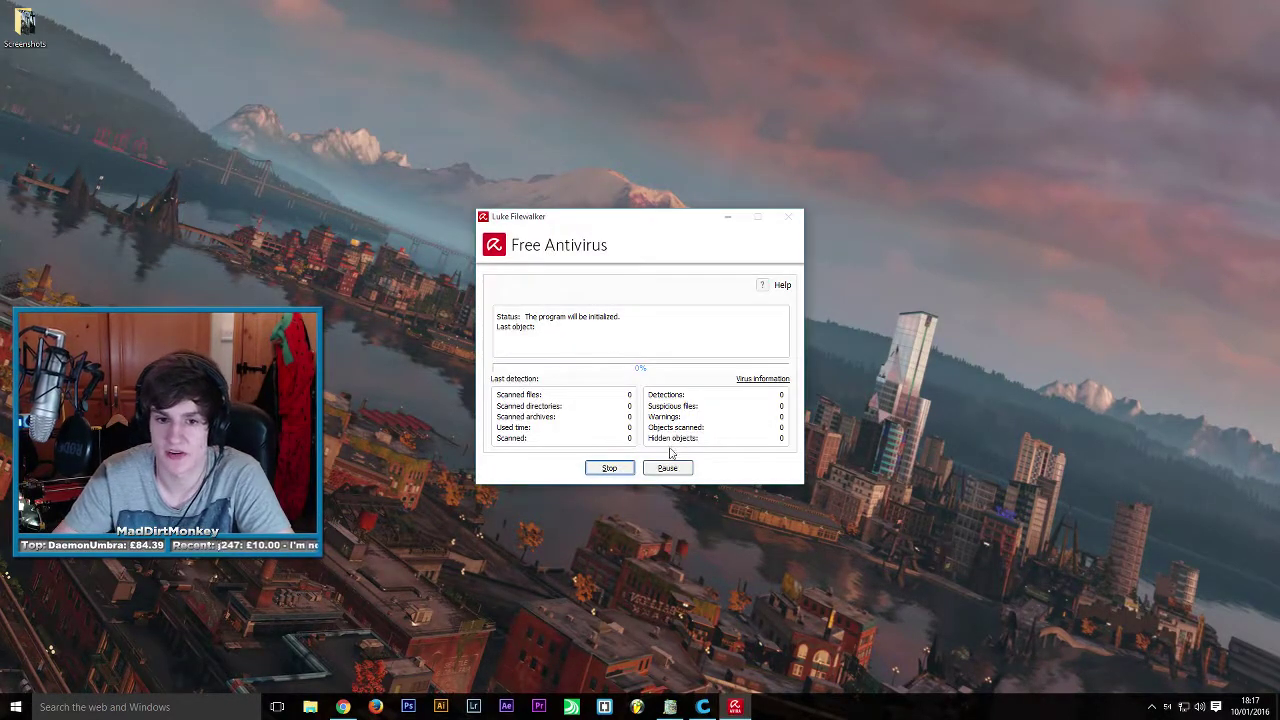
Minimize the virus scan window and load the exported STL file from the desktop into Cura.
{"action": "left_click", "coordinate": [727, 217]}
{"action": "right_click", "coordinate": [532, 438]}
{"action": "left_click", "coordinate": [531, 441]}
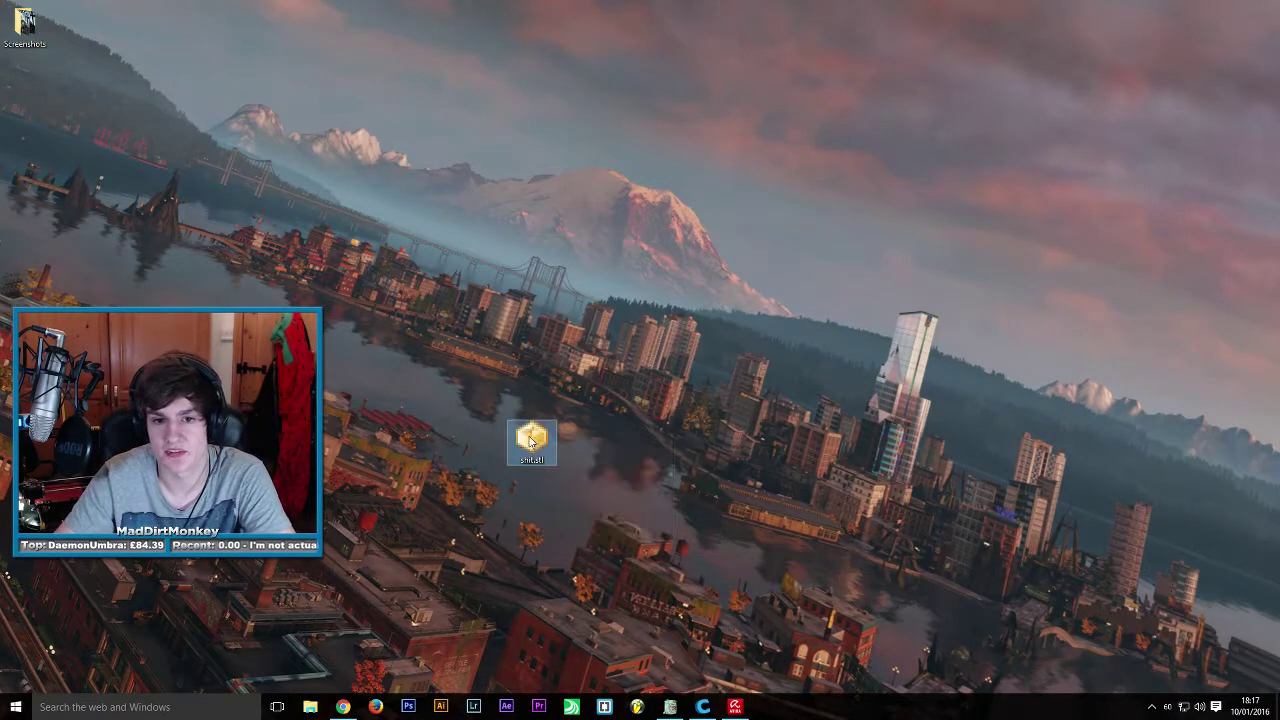
{"action": "left_click_drag", "start_coordinate": [531, 441], "coordinate": [678, 350]}
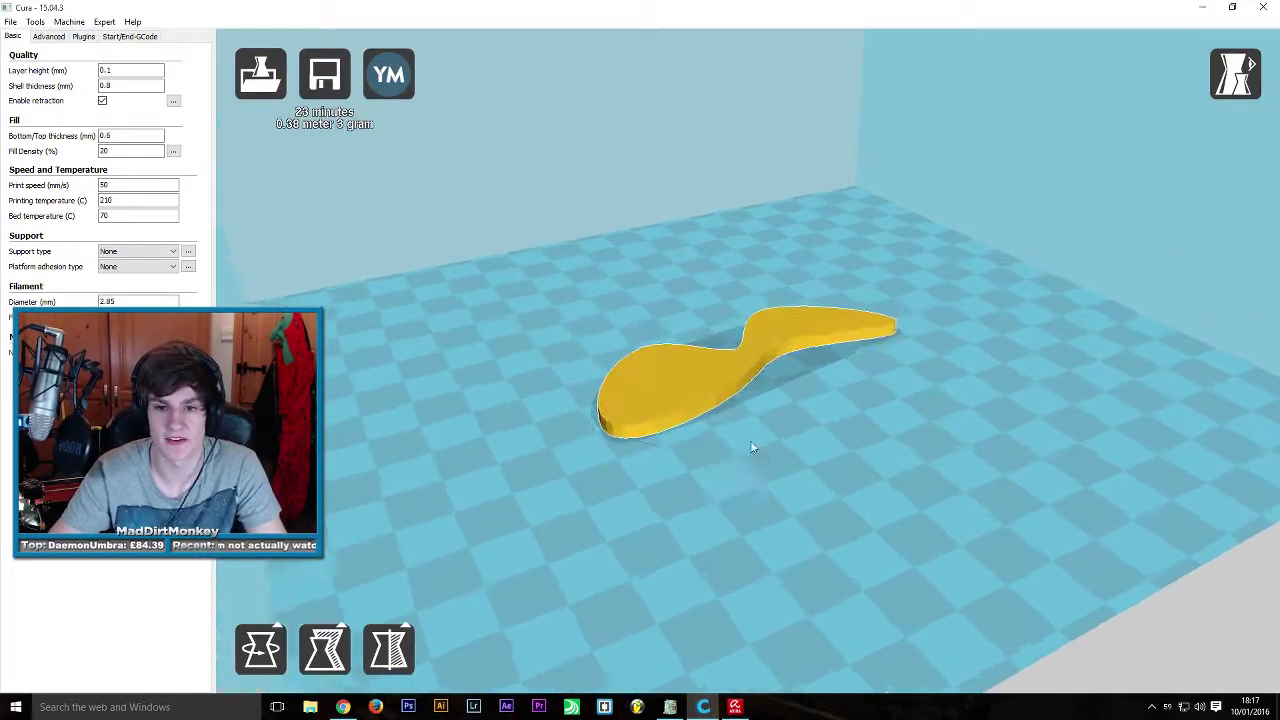
{"action": "right_click_drag", "start_coordinate": [753, 448], "coordinate": [762, 354]}
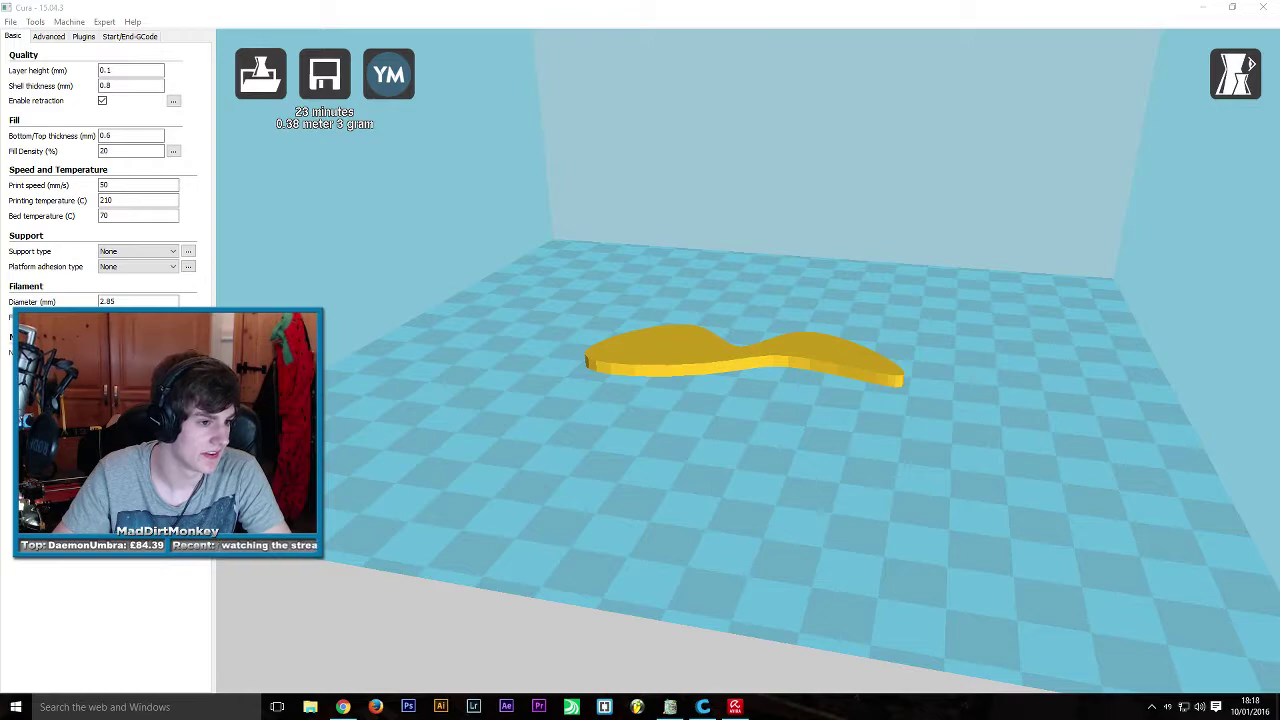
Switch to the Tiny Toy Dump Truck page on Thingiverse and read its instructions on layer thickness and the version 3 changes.
{"action": "key", "text": "alt+Tab"}
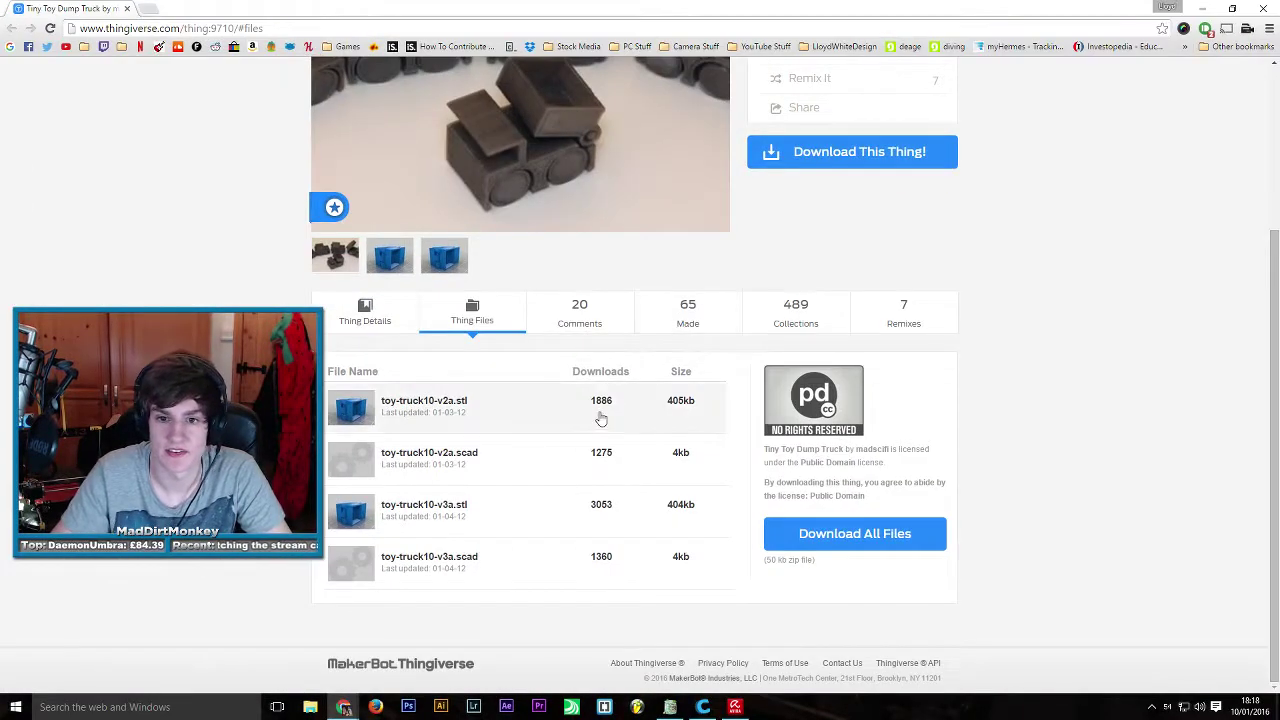
{"action": "left_click", "coordinate": [350, 316]}
{"action": "scroll", "coordinate": [330, 385], "scroll_direction": "down", "scroll_amount": 2}
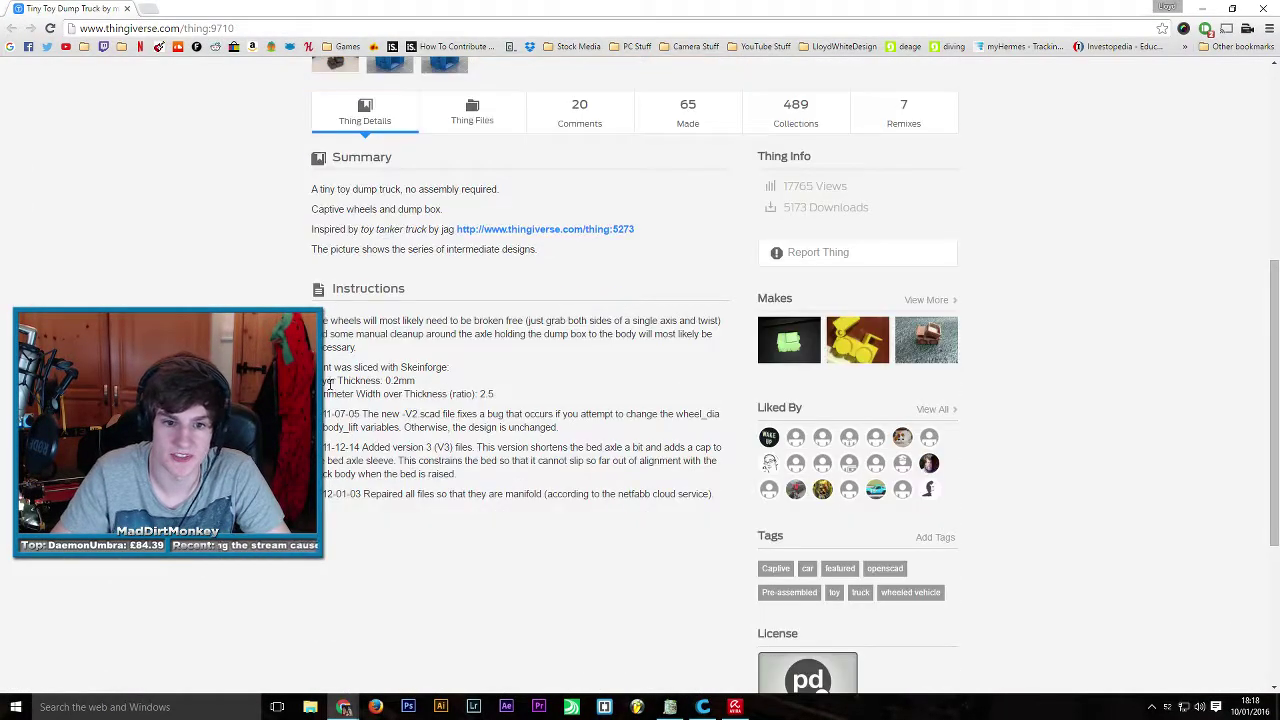
{"action": "triple_click", "coordinate": [400, 367]}
{"action": "left_click", "coordinate": [385, 380]}
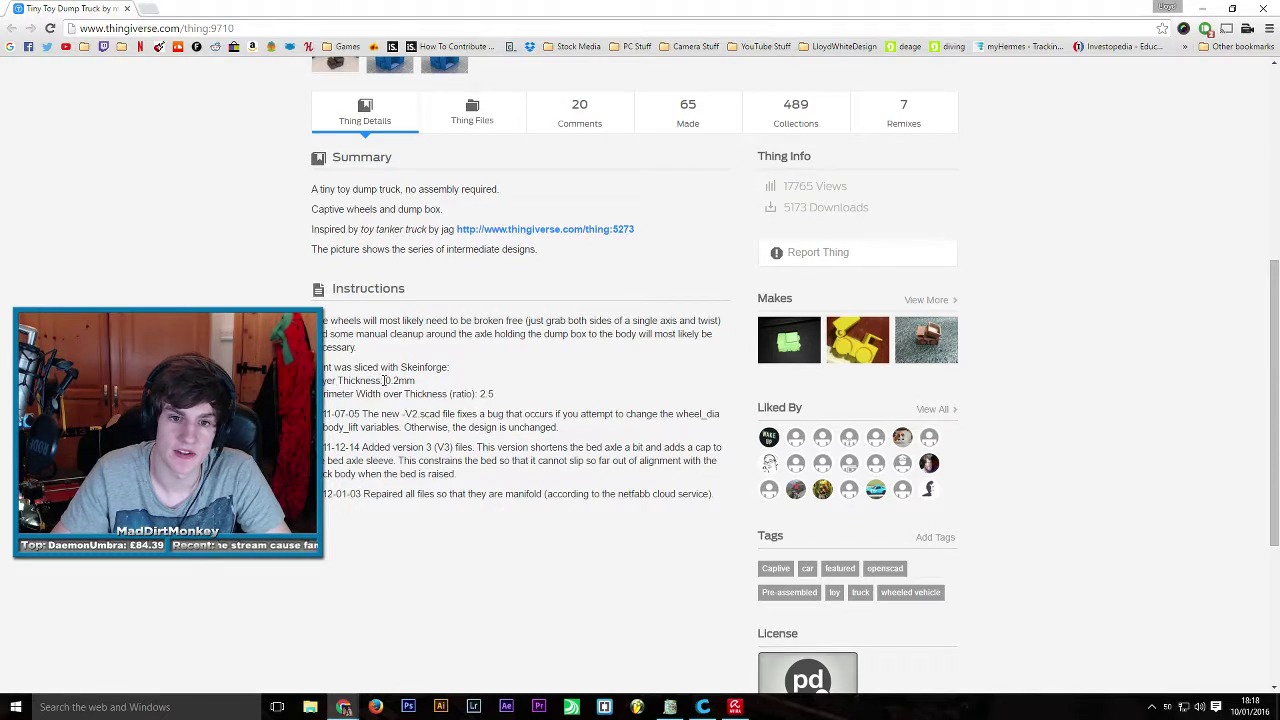
{"action": "double_click", "coordinate": [400, 380]}
{"action": "left_click", "coordinate": [355, 378]}
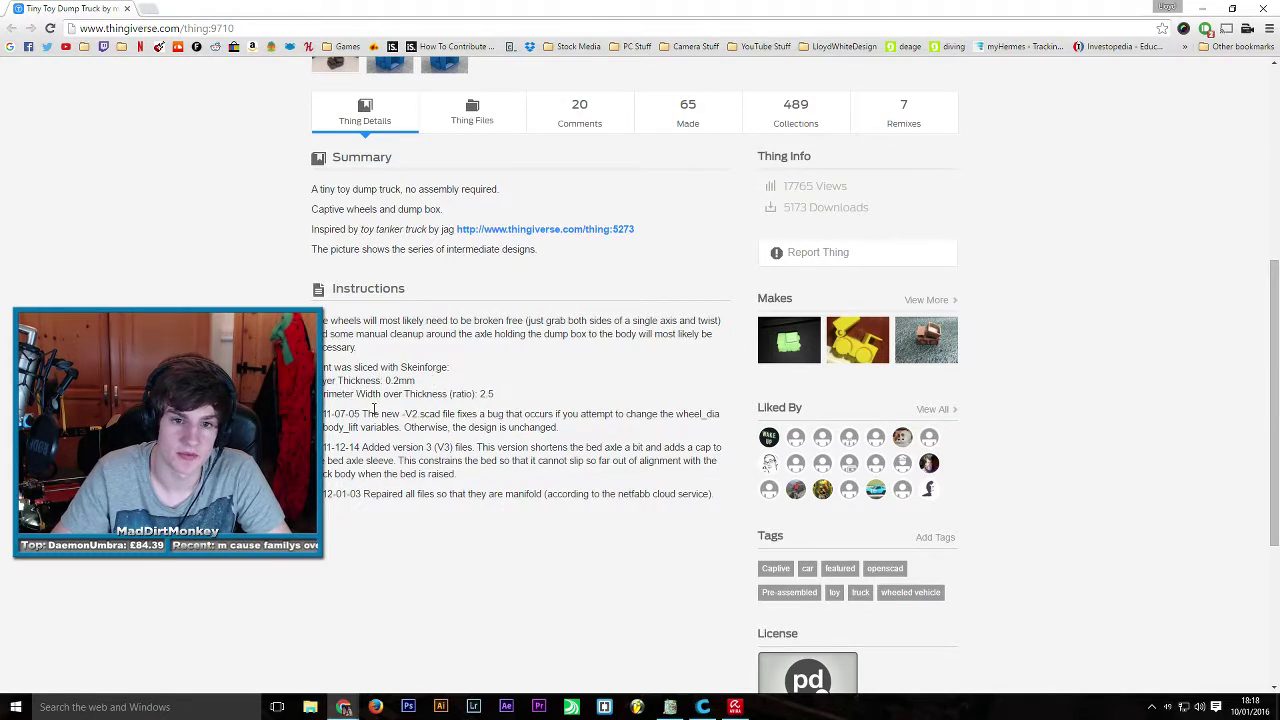
{"action": "left_click_drag", "start_coordinate": [365, 447], "coordinate": [455, 474]}
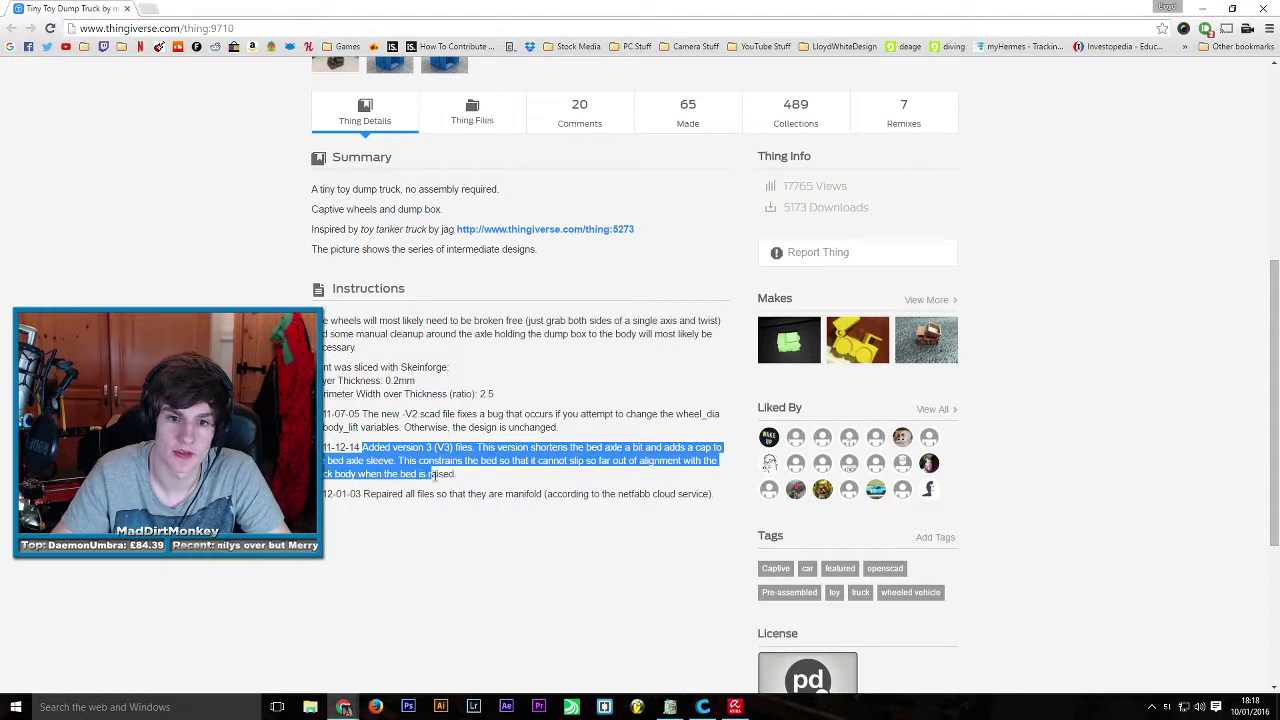
{"action": "left_click", "coordinate": [465, 493]}
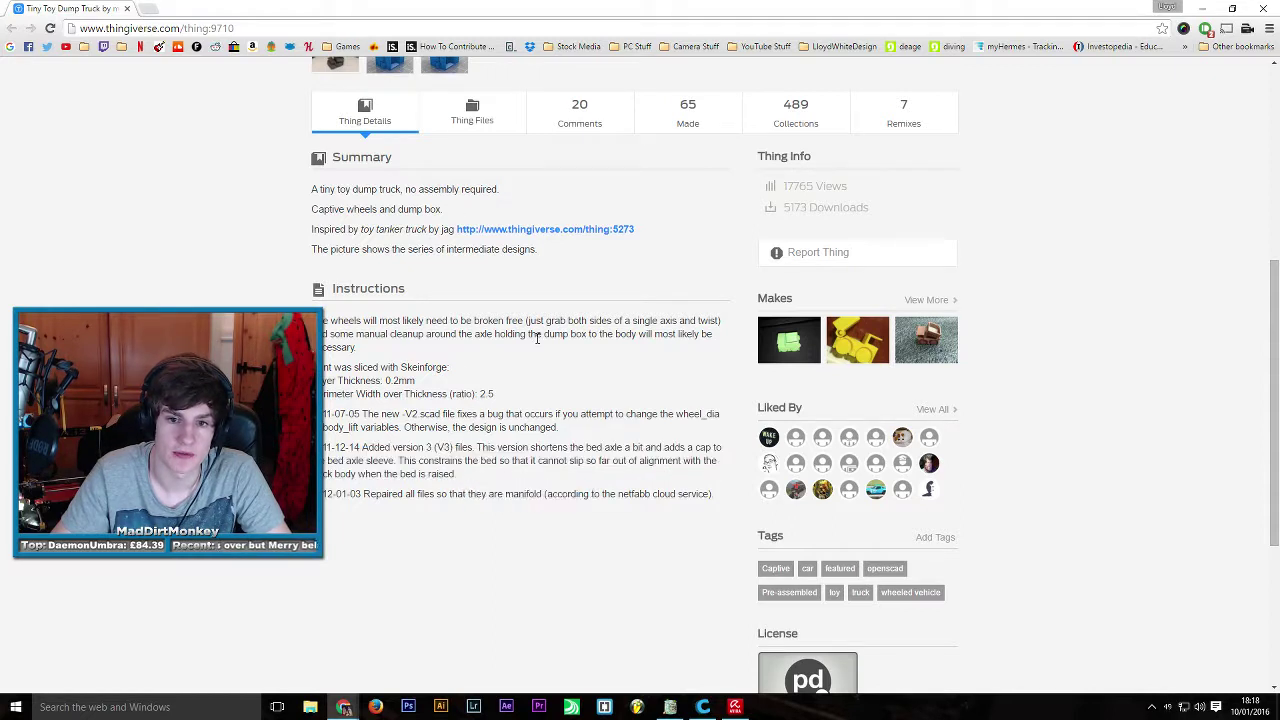
Download toy-truck10-v3a.stl from the thing's files and load it into Cura.
{"action": "left_click", "coordinate": [471, 114]}
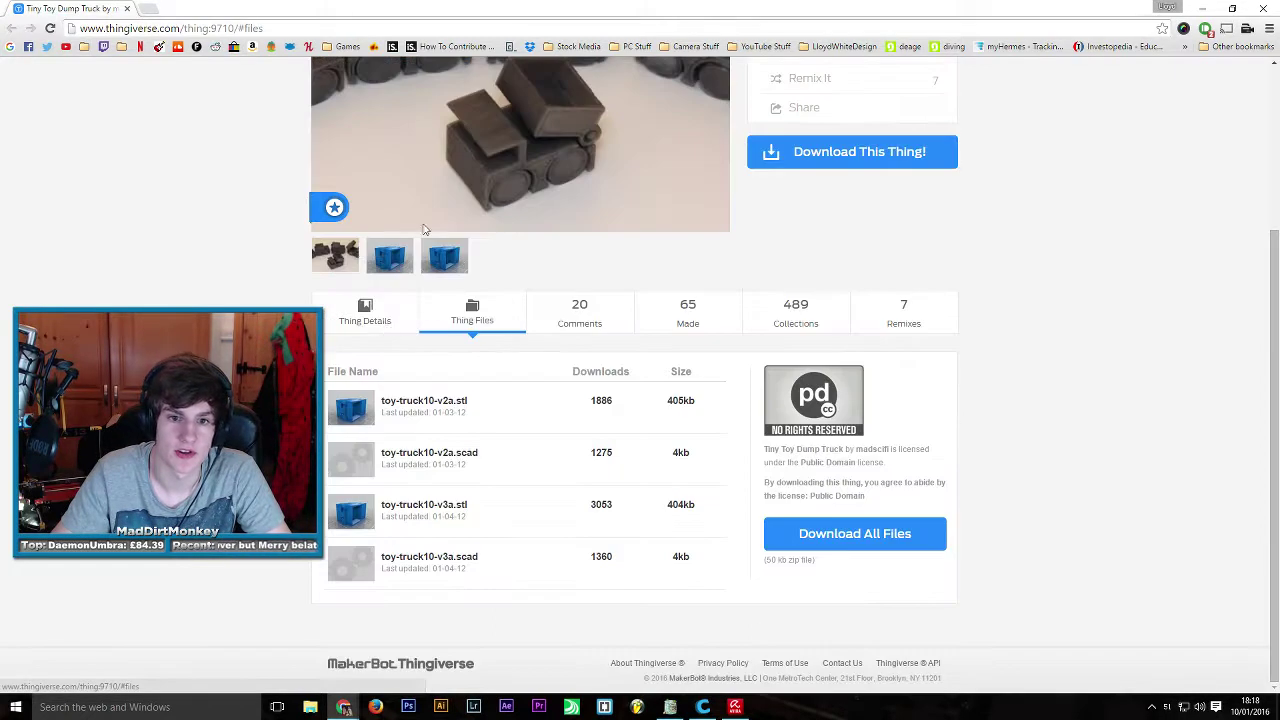
{"action": "left_click", "coordinate": [423, 517]}
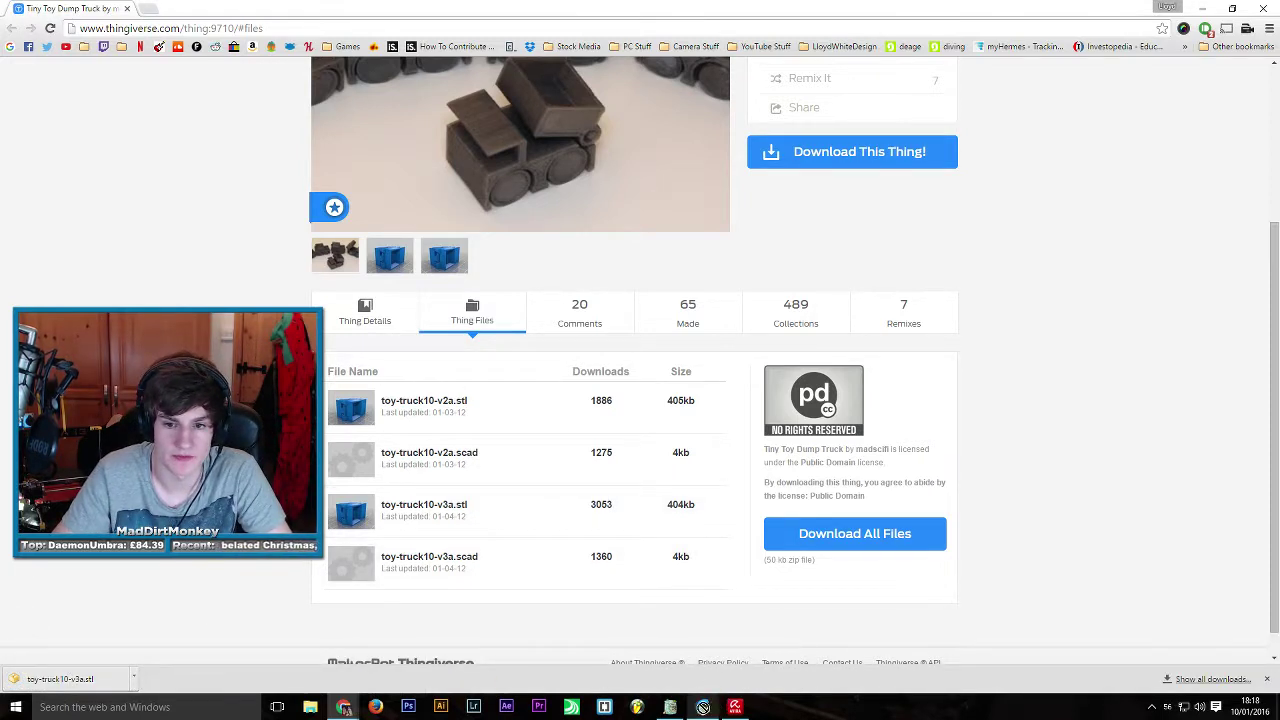
{"action": "left_click_drag", "start_coordinate": [703, 707], "coordinate": [780, 262]}
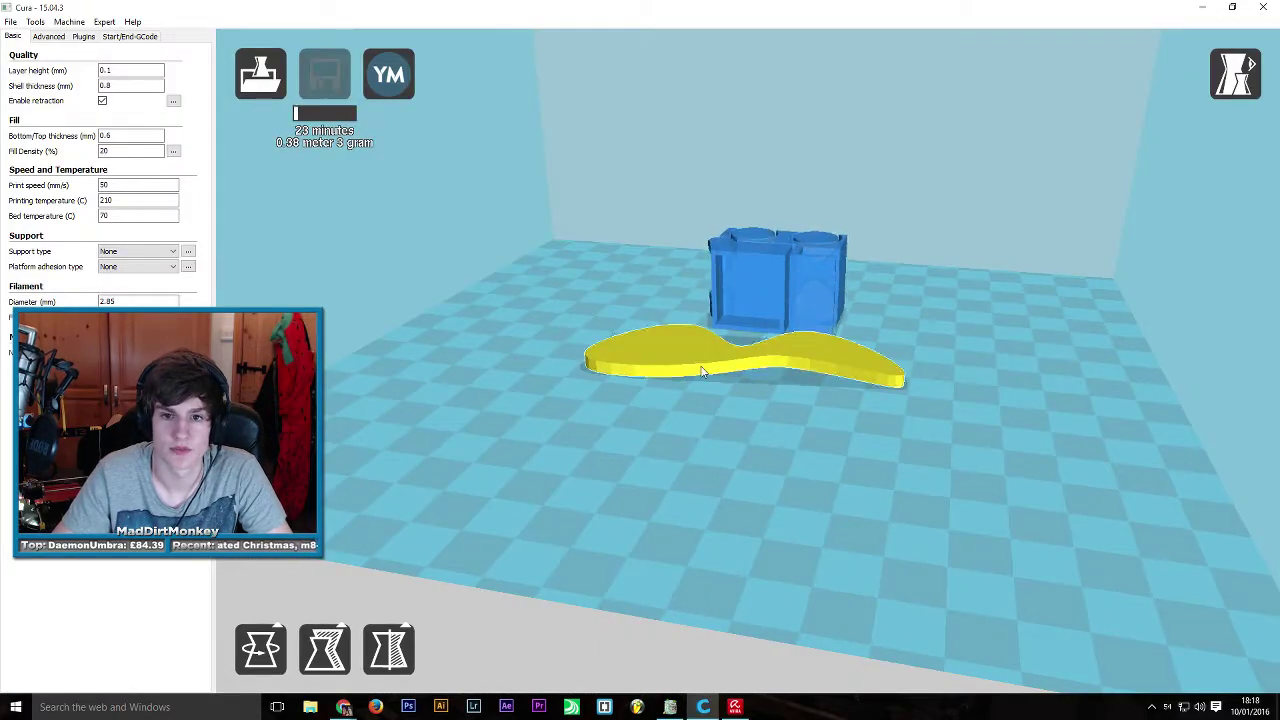
Delete the flat spline-shaped solid from the build platform, leaving only the toy truck.
{"action": "key", "text": "Delete"}
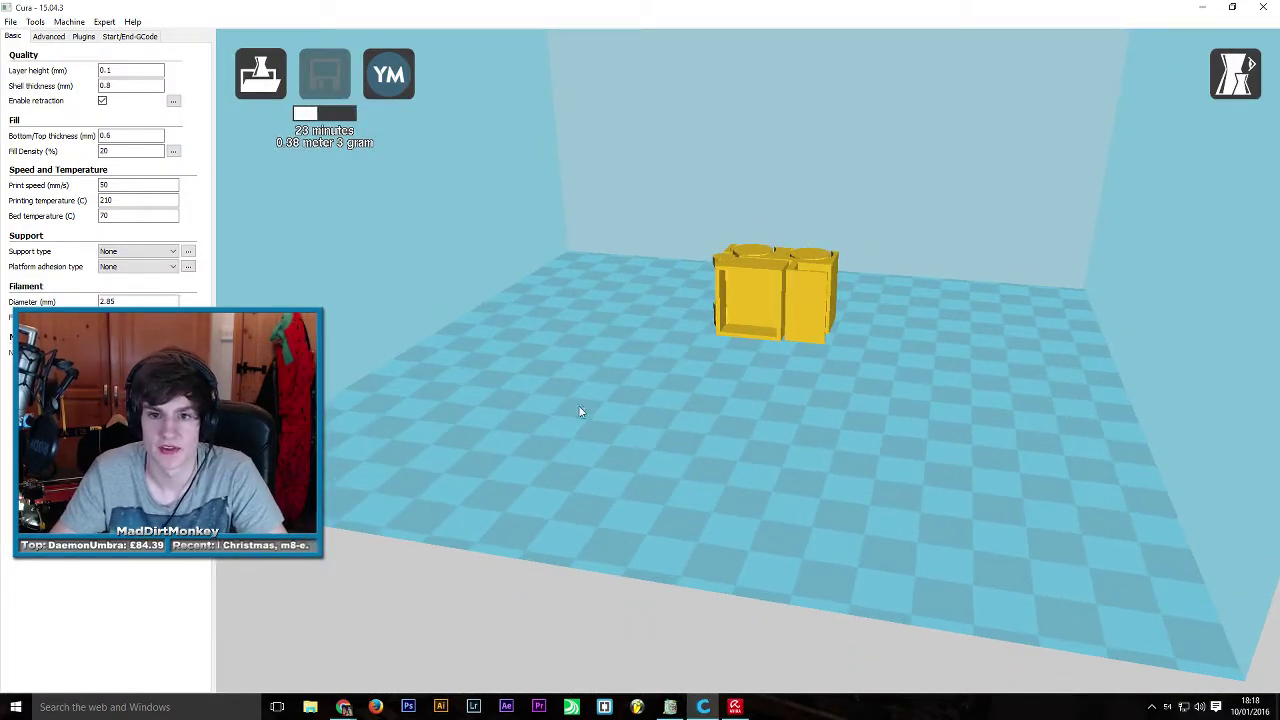
{"action": "right_click_drag", "start_coordinate": [906, 404], "coordinate": [949, 429]}
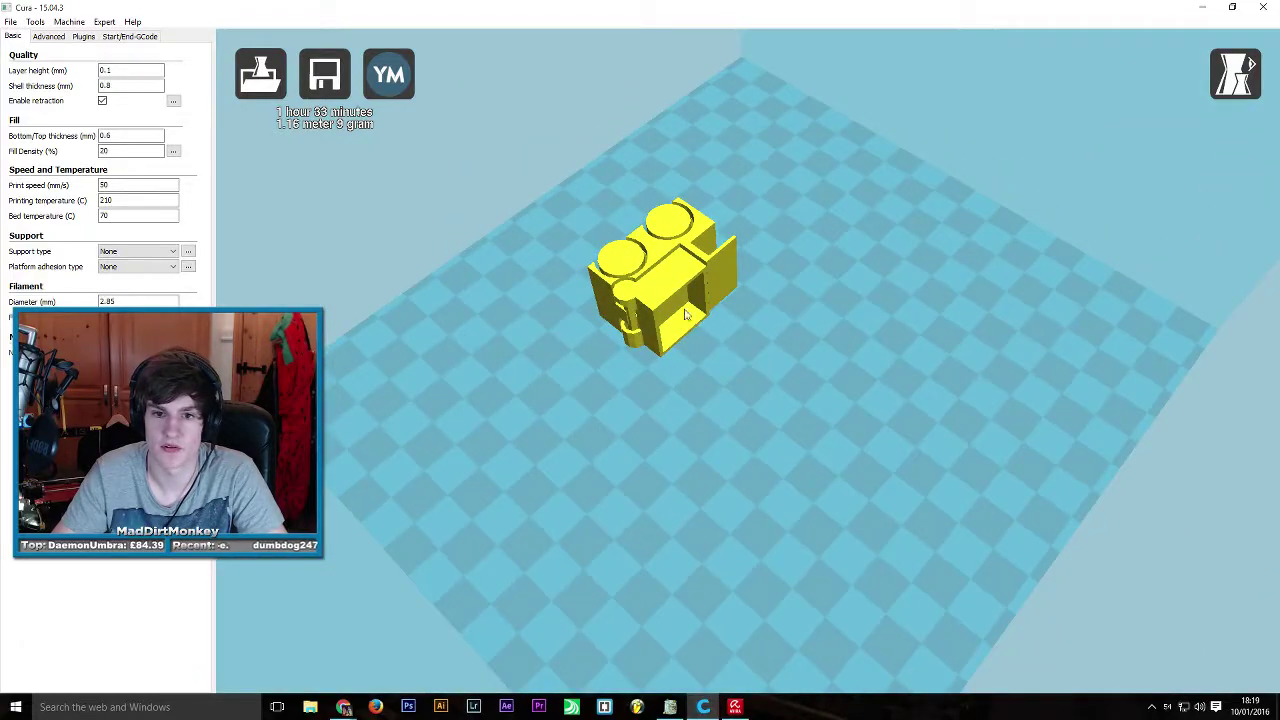
{"action": "right_click_drag", "start_coordinate": [677, 316], "coordinate": [712, 325]}
Return to the Thingiverse truck page to examine the second model picture and the instructions about freeing the wheels.
{"action": "mouse_move", "coordinate": [343, 707]}
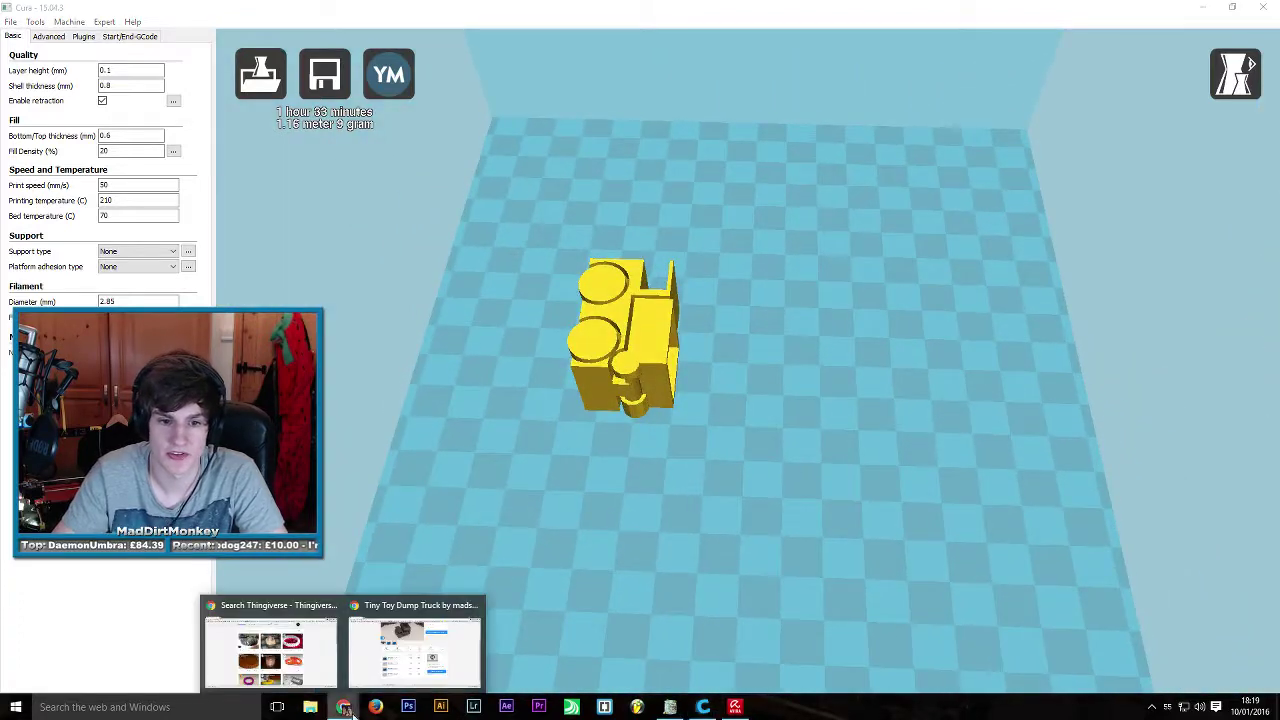
{"action": "left_click", "coordinate": [400, 645]}
{"action": "scroll", "coordinate": [378, 335], "scroll_direction": "up", "scroll_amount": 1}
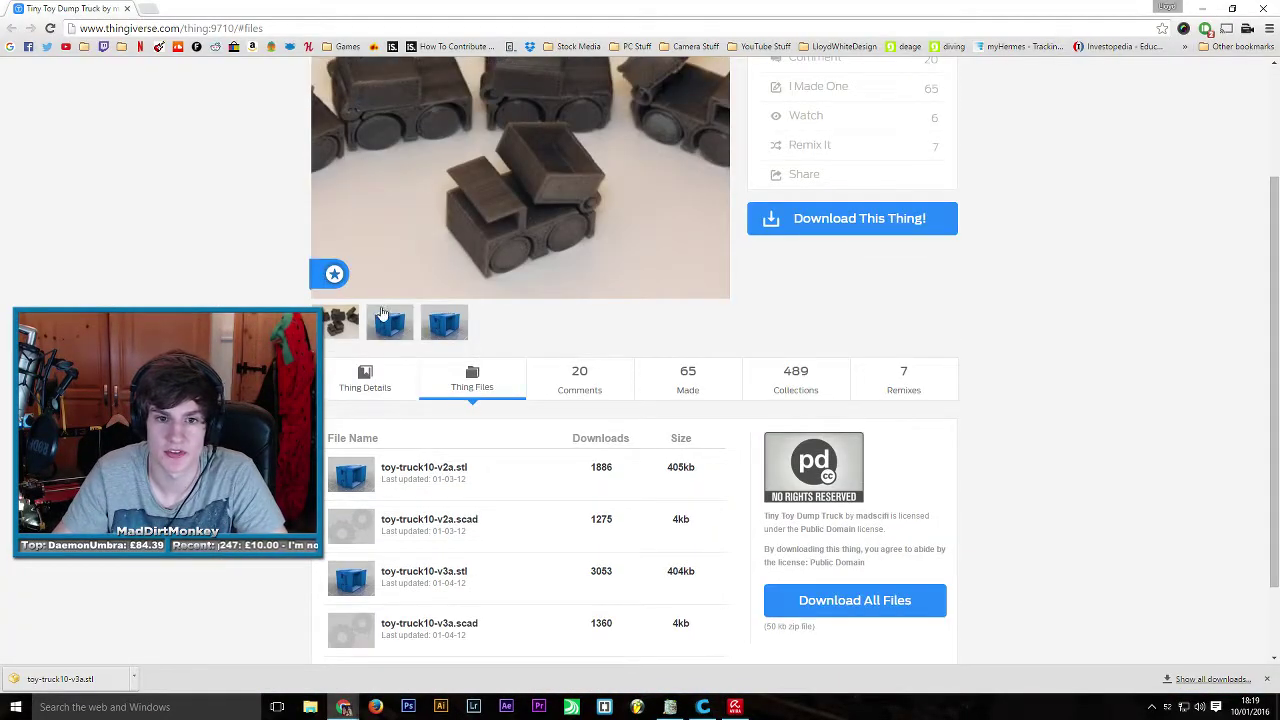
{"action": "left_click", "coordinate": [385, 322]}
{"action": "scroll", "coordinate": [470, 320], "scroll_direction": "up", "scroll_amount": 2}
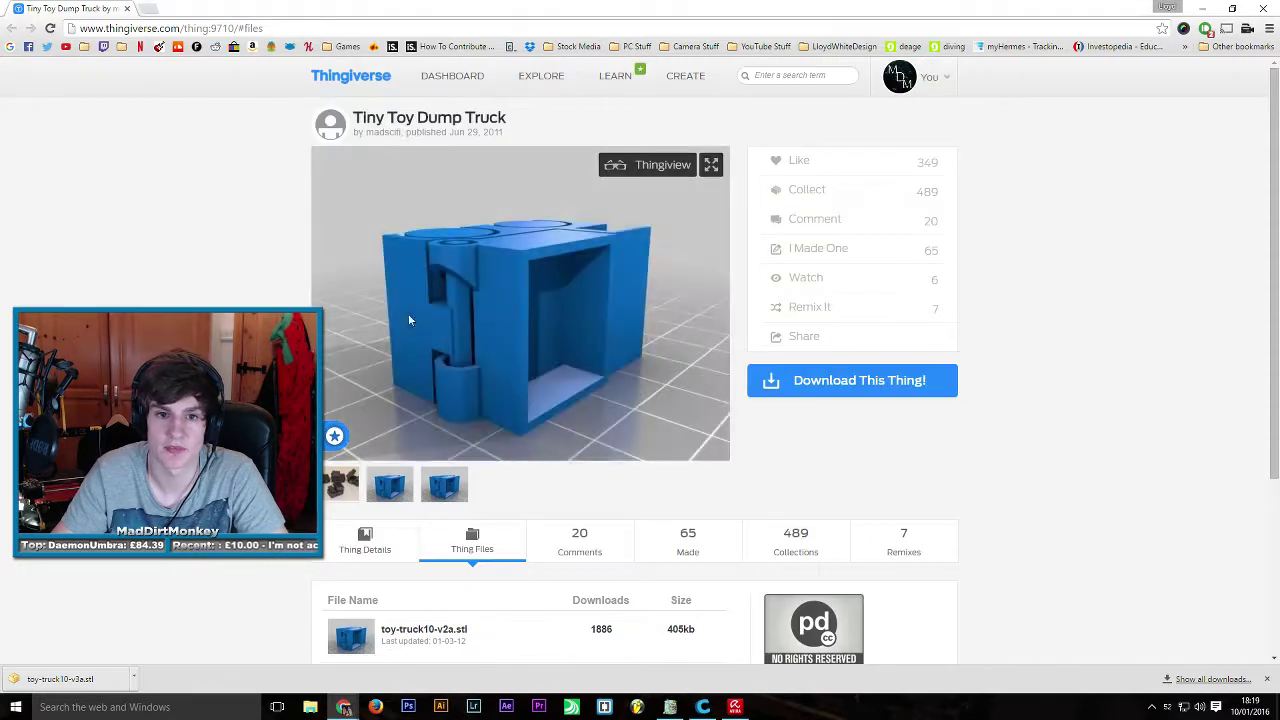
{"action": "scroll", "coordinate": [390, 305], "scroll_direction": "down", "scroll_amount": 3}
{"action": "left_click", "coordinate": [368, 290]}
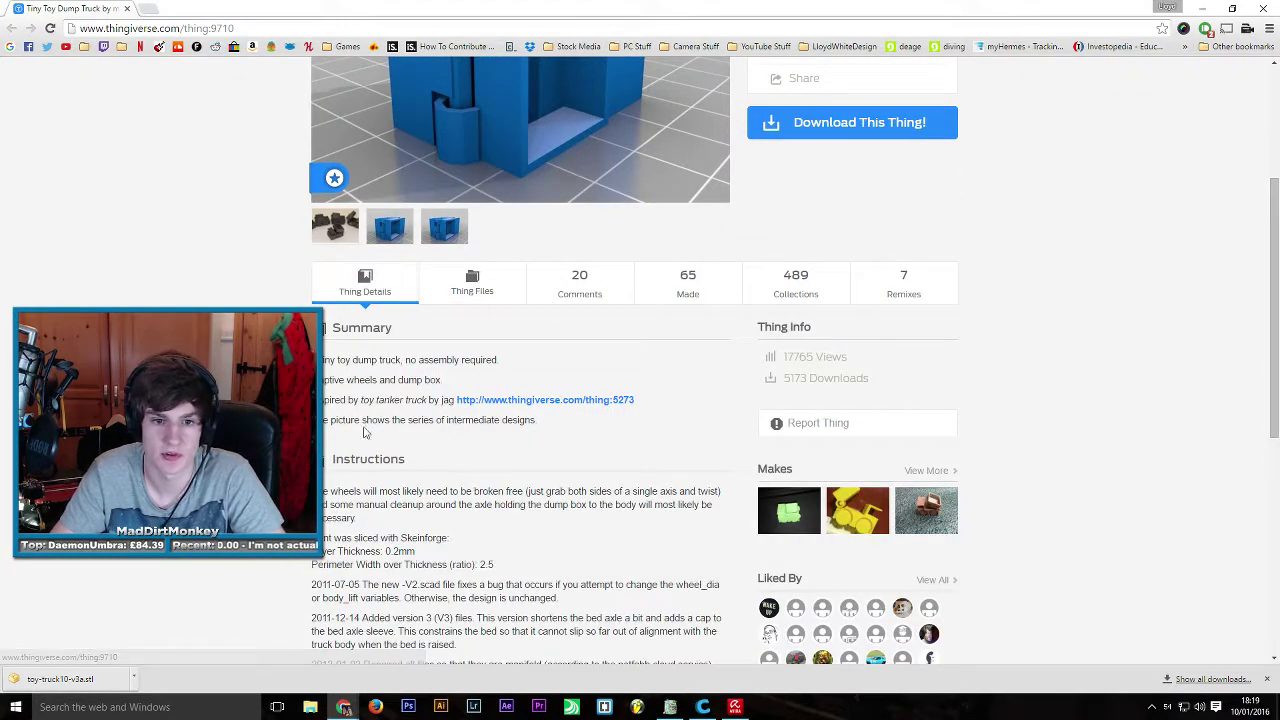
{"action": "scroll", "coordinate": [355, 415], "scroll_direction": "down", "scroll_amount": 2}
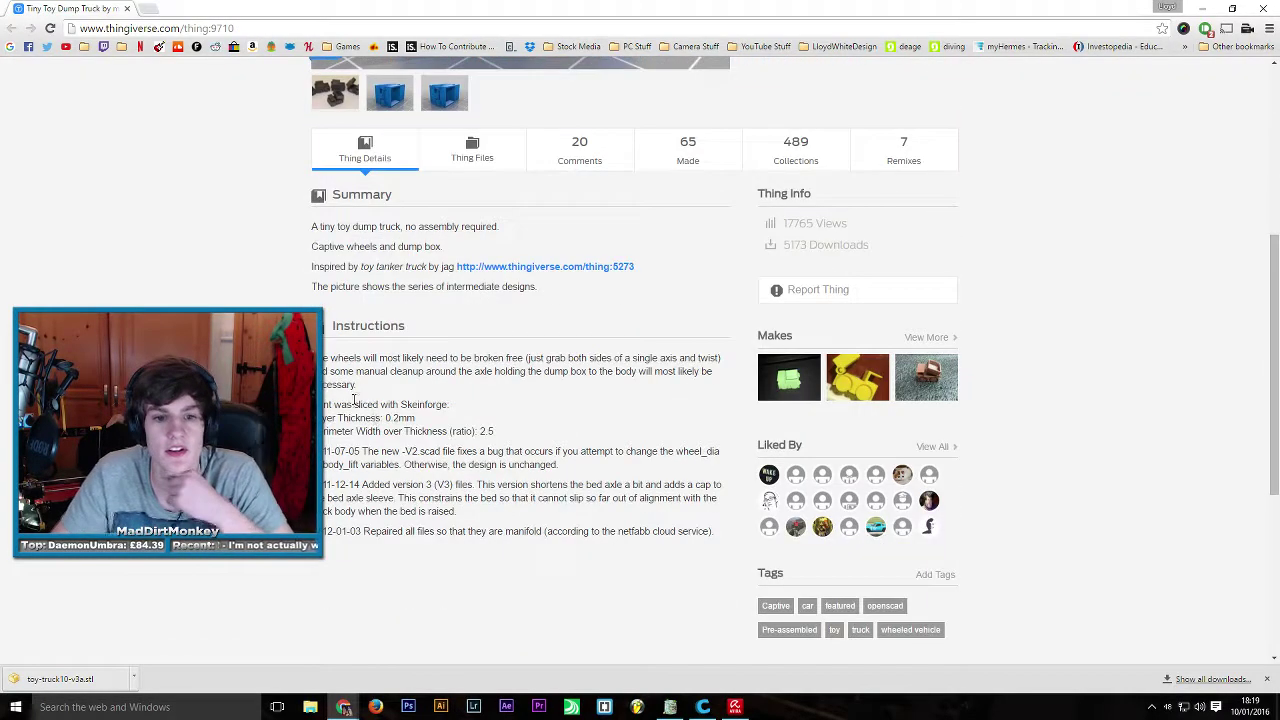
{"action": "left_click_drag", "start_coordinate": [326, 358], "coordinate": [505, 371]}
{"action": "left_click", "coordinate": [440, 362]}
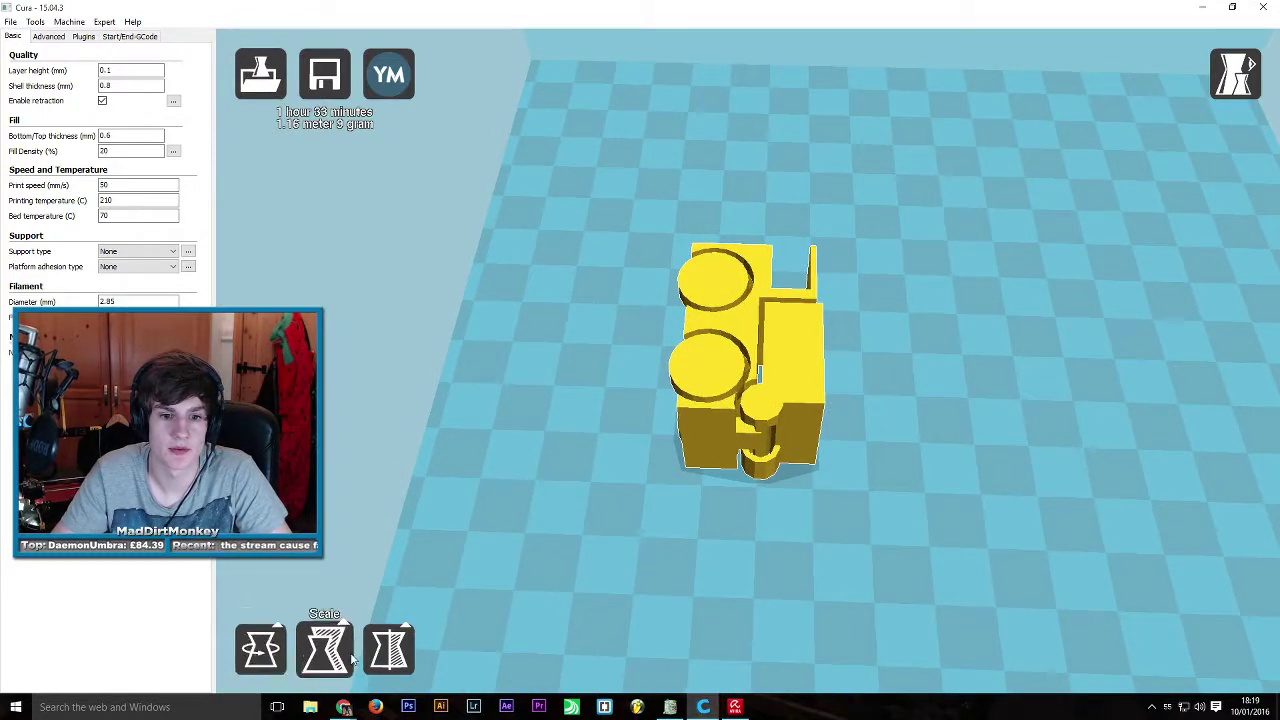
Center the toy truck on the platform in Cura and open its scale settings.
{"action": "right_click", "coordinate": [697, 368]}
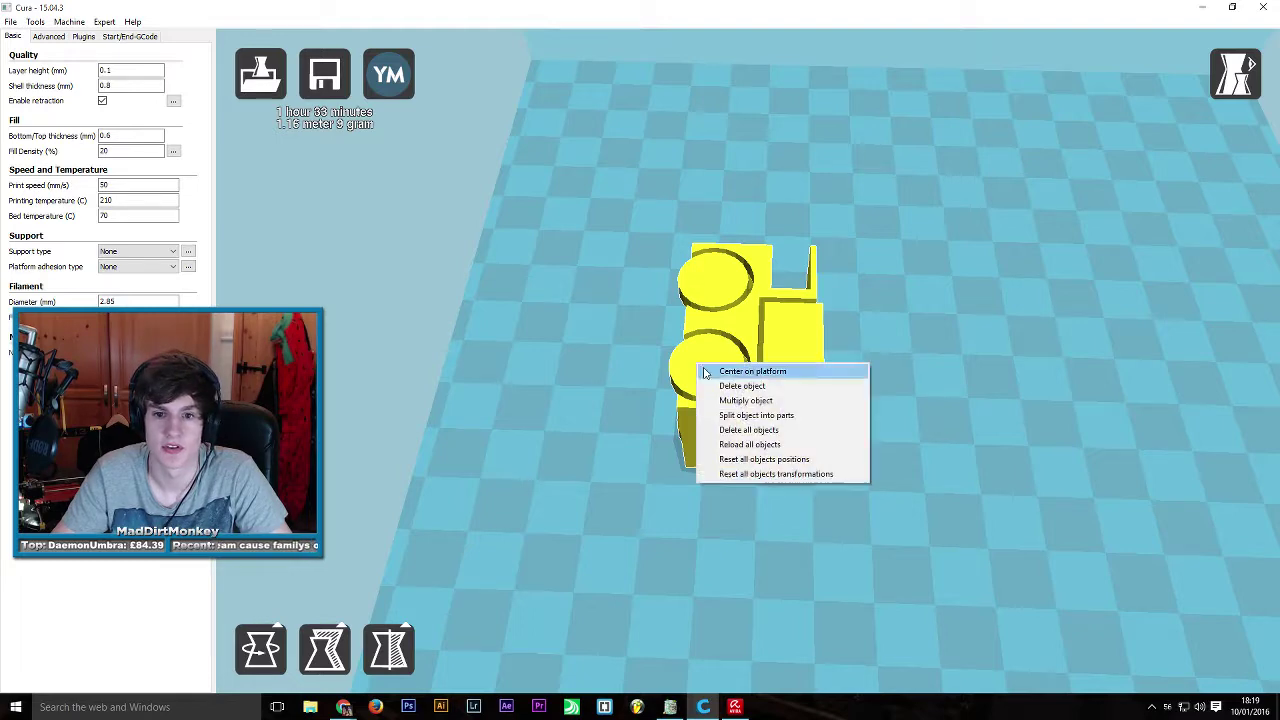
{"action": "left_click", "coordinate": [745, 368]}
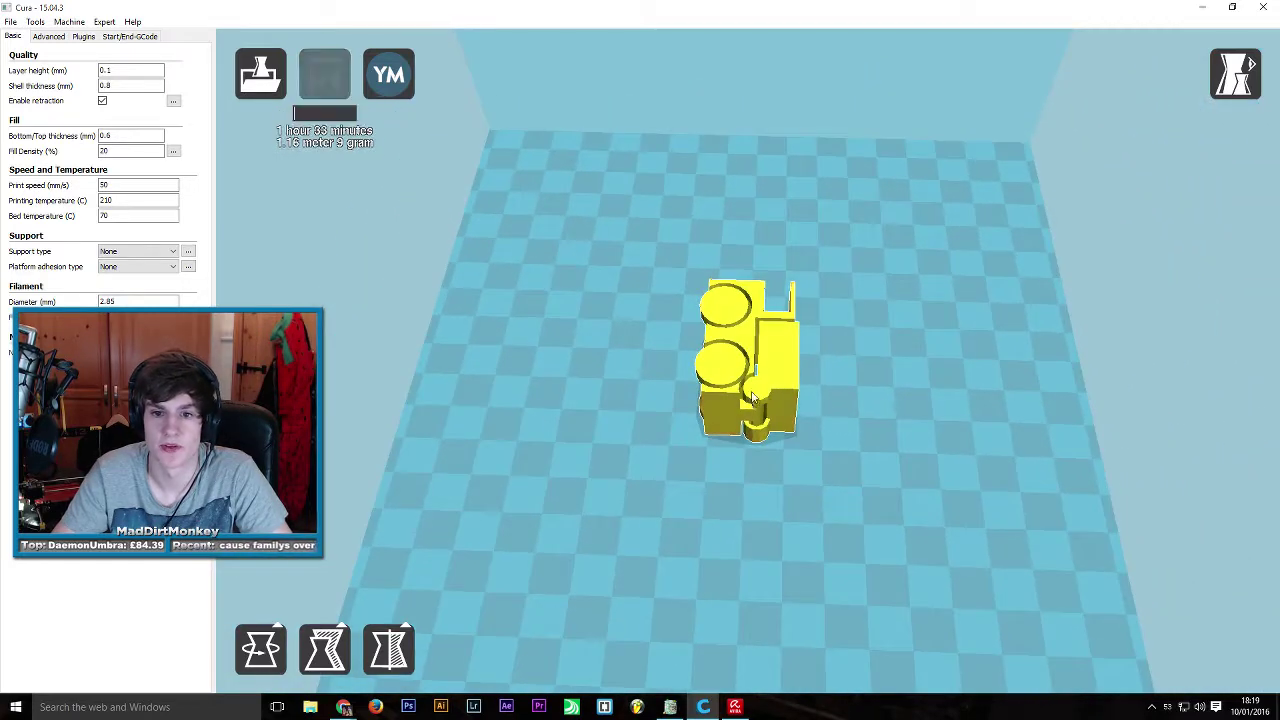
{"action": "right_click_drag", "start_coordinate": [826, 466], "coordinate": [773, 443]}
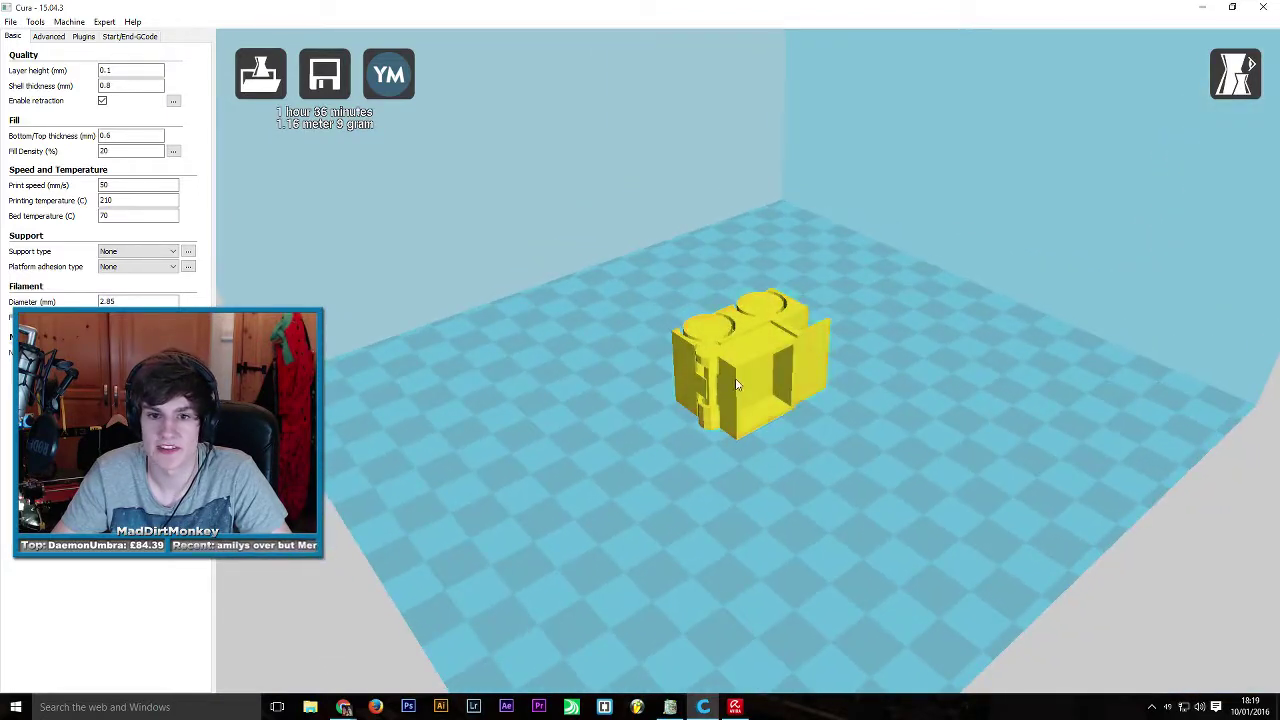
{"action": "left_click", "coordinate": [773, 443]}
{"action": "scroll", "coordinate": [773, 443], "scroll_direction": "up", "scroll_amount": 2}
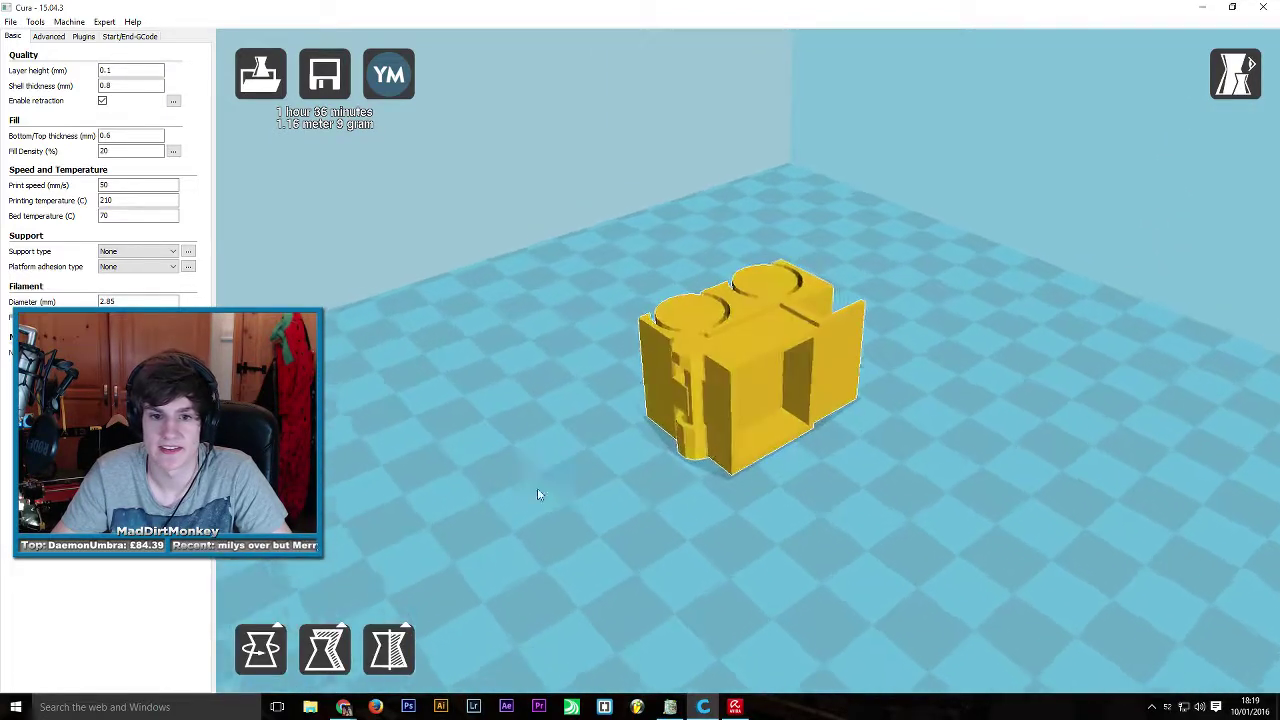
{"action": "left_click", "coordinate": [310, 652]}
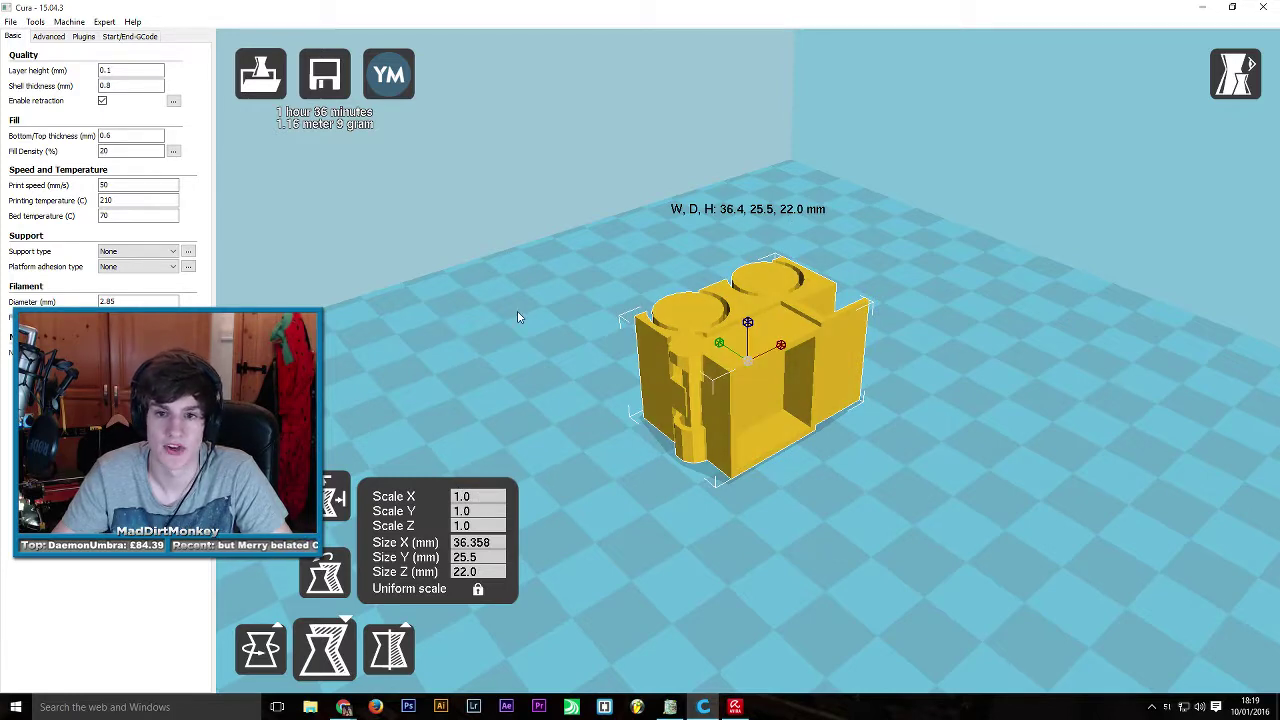
{"action": "right_click_drag", "start_coordinate": [520, 314], "coordinate": [530, 338]}
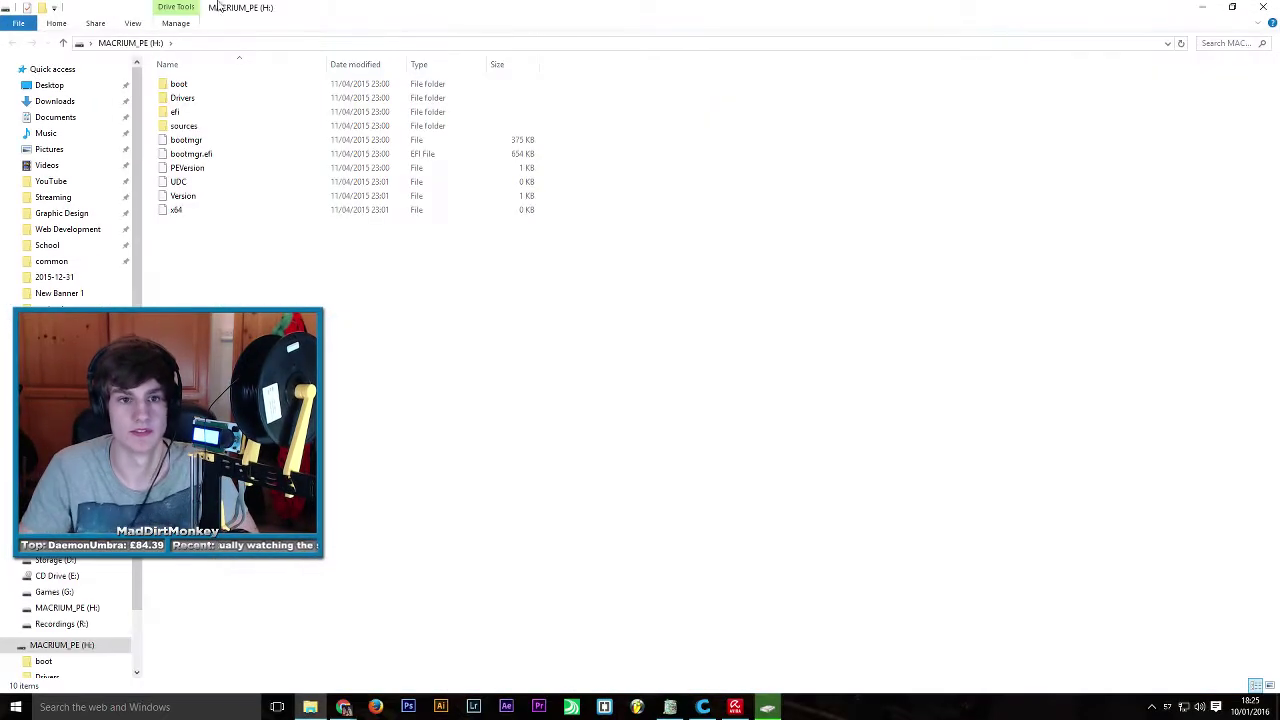
{"action": "key", "text": "ctrl+a"}
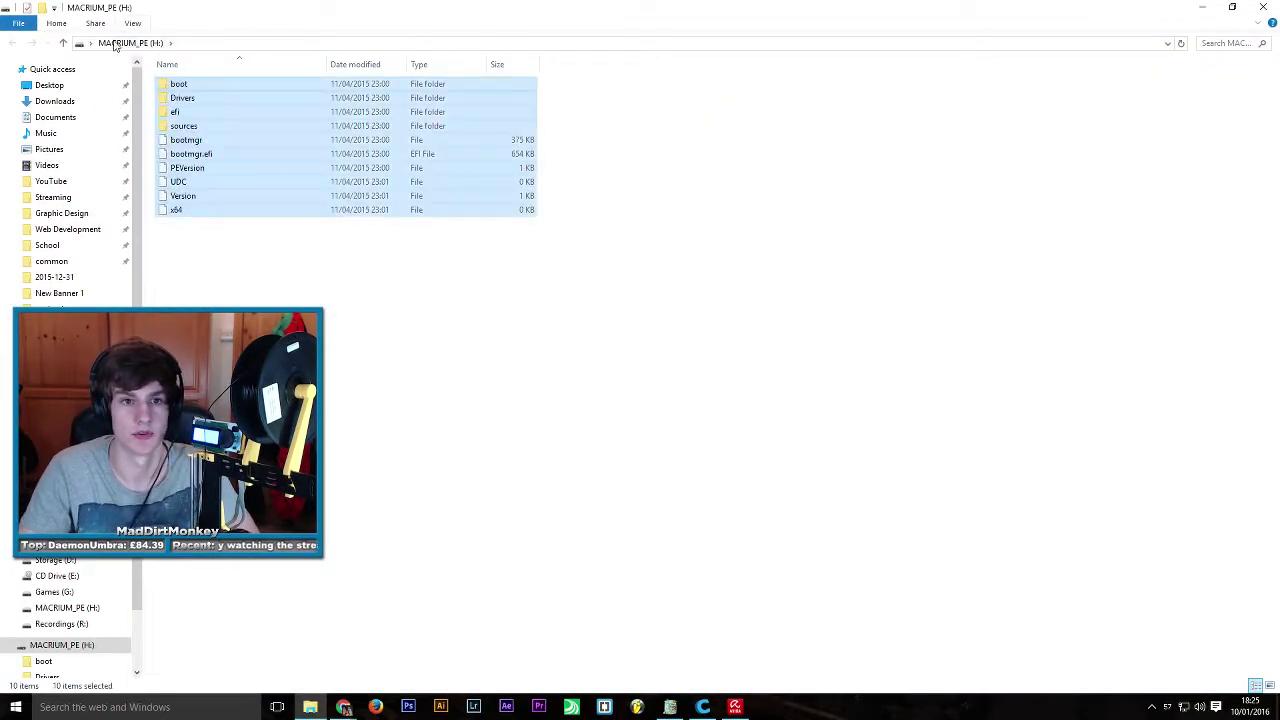
{"action": "left_click", "coordinate": [80, 52]}
{"action": "left_click", "coordinate": [80, 44]}
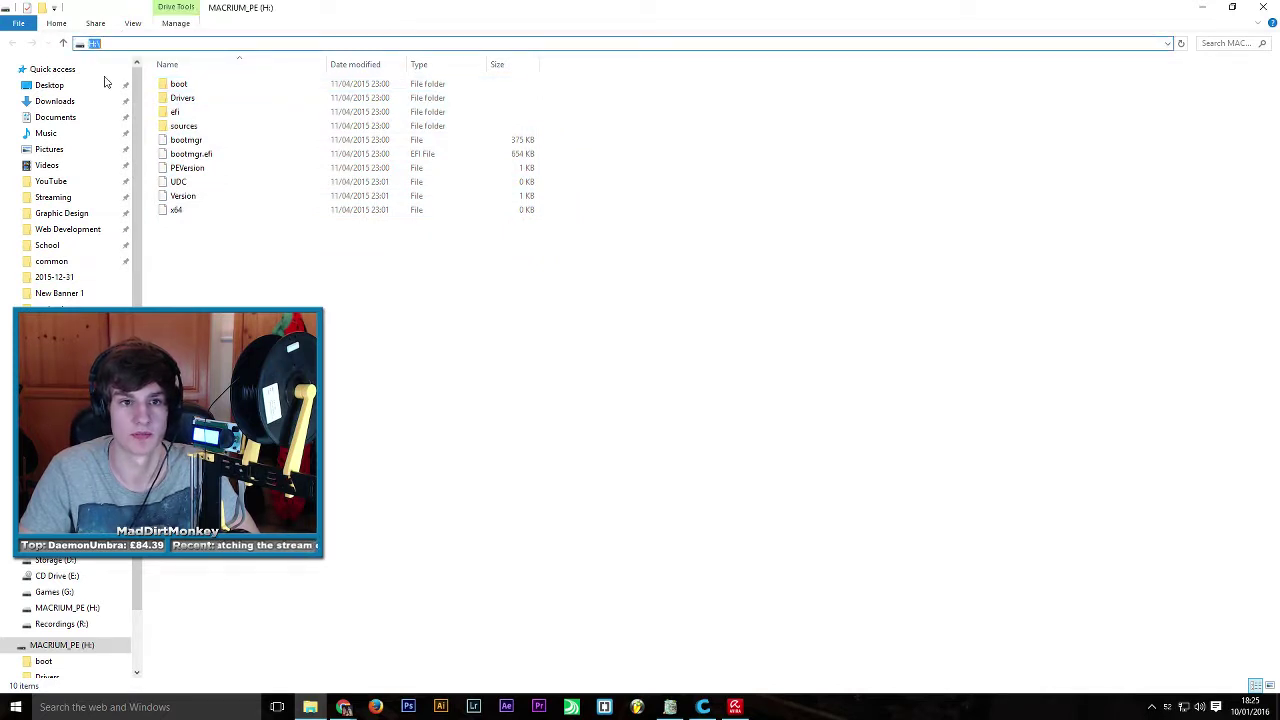
{"action": "left_click", "coordinate": [255, 300]}
{"action": "left_click_drag", "start_coordinate": [255, 300], "coordinate": [200, 93]}
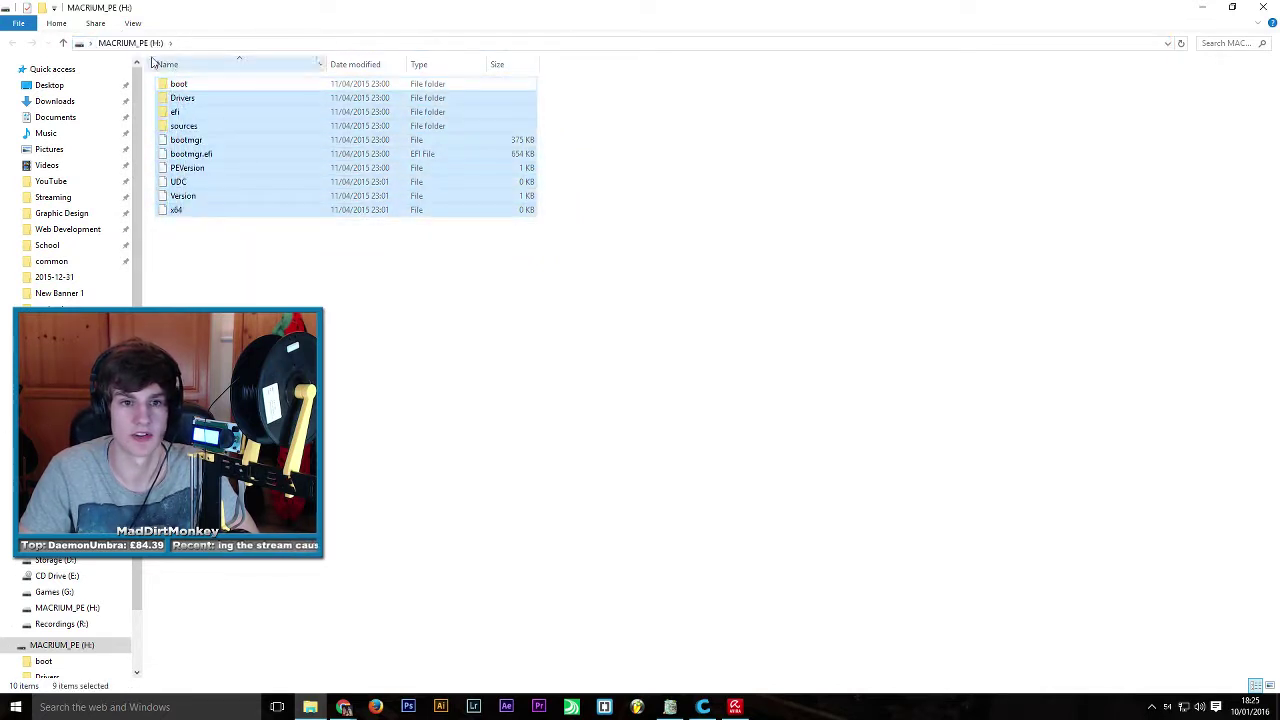
{"action": "left_click", "coordinate": [132, 44]}
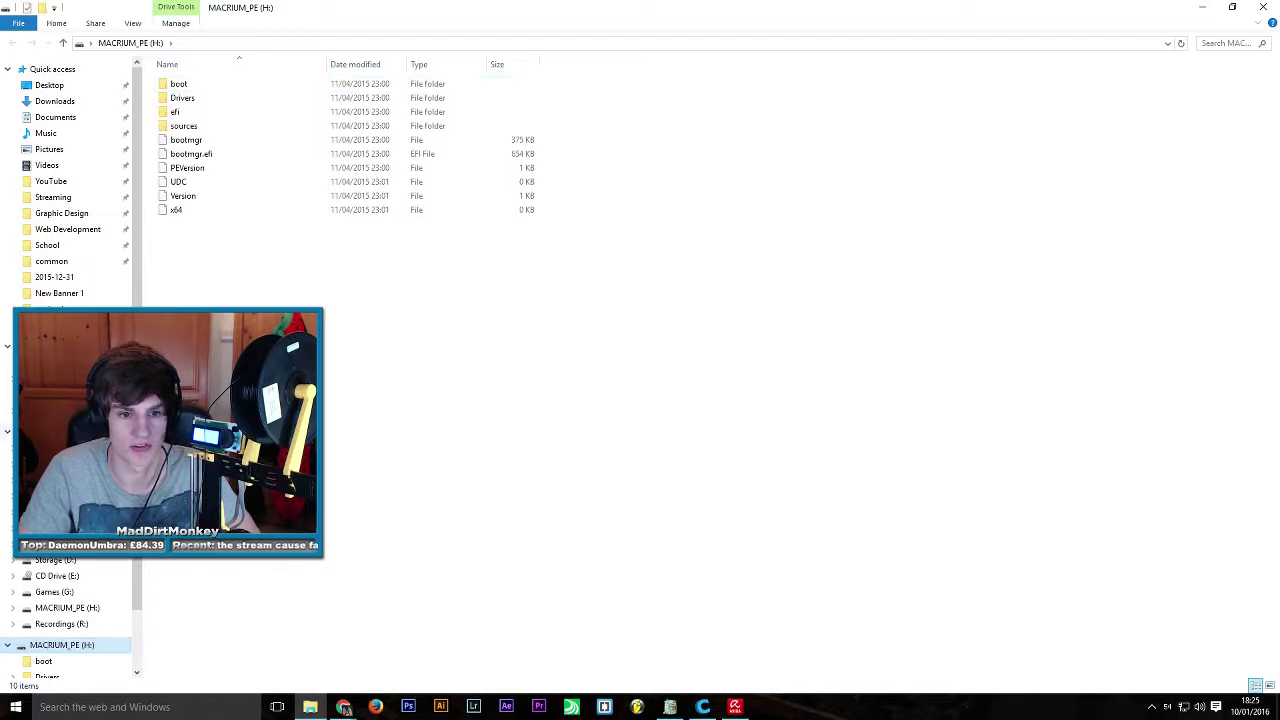
Format the MACRIUM_PE (H:) drive with the device defaults, FAT and default allocation size, and an empty volume label.
{"action": "key", "text": "alt+Up"}
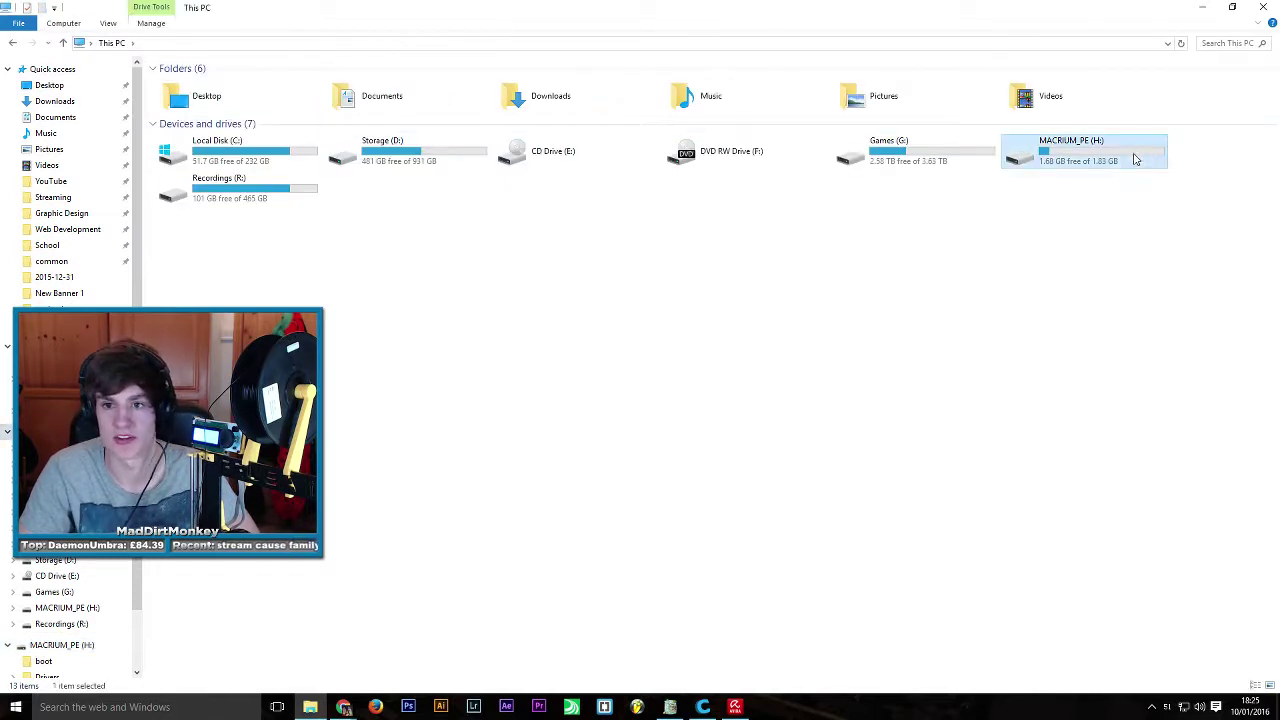
{"action": "right_click", "coordinate": [1102, 153]}
{"action": "left_click", "coordinate": [1140, 403]}
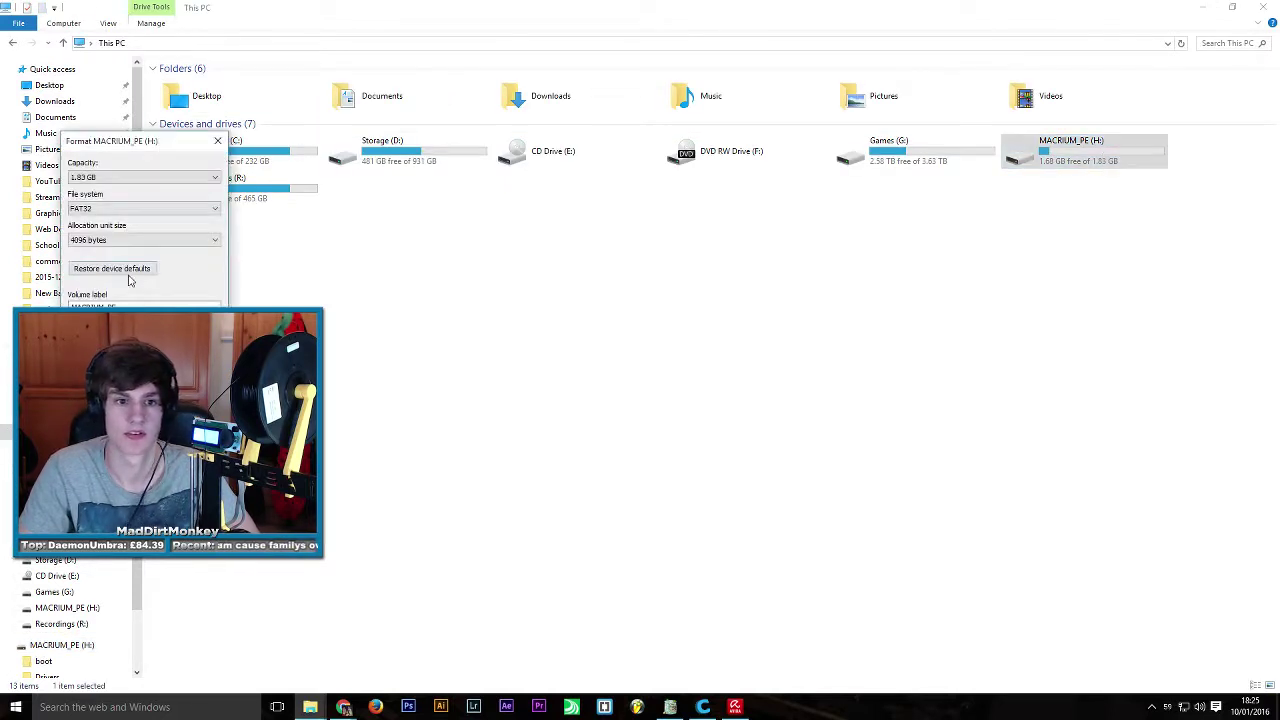
{"action": "key", "text": "Tab"}
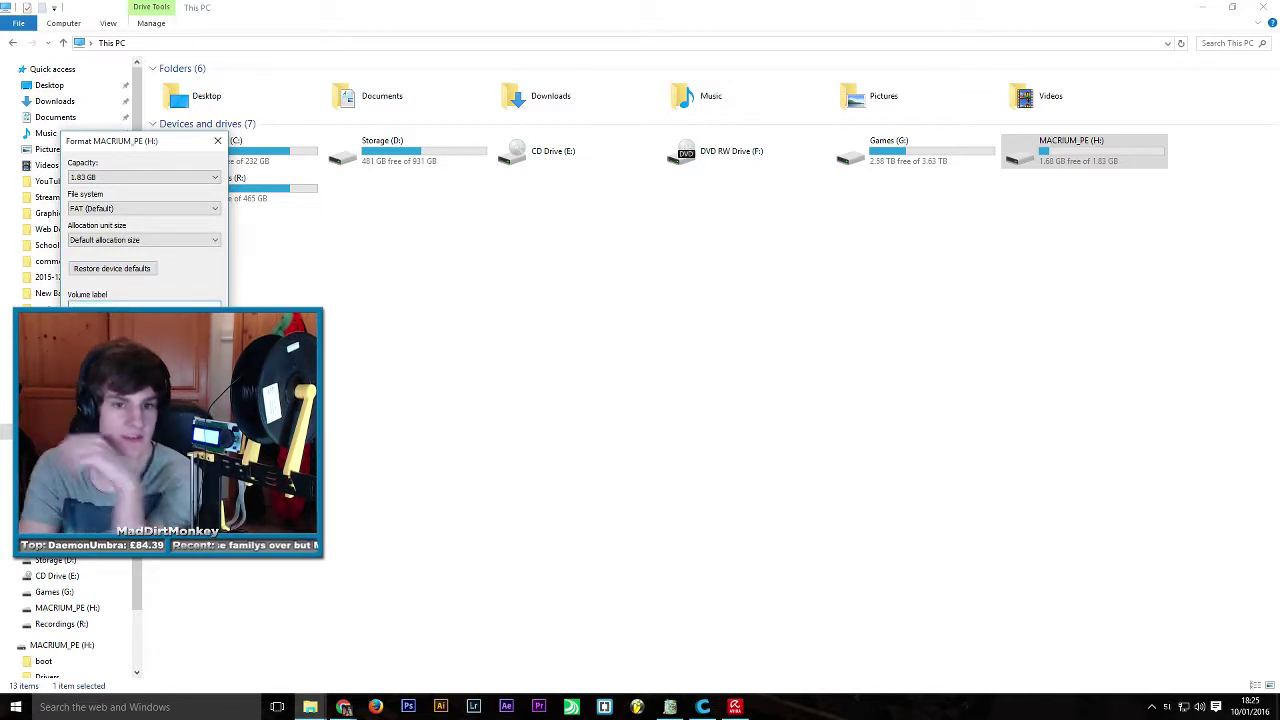
{"action": "key", "text": "Return"}
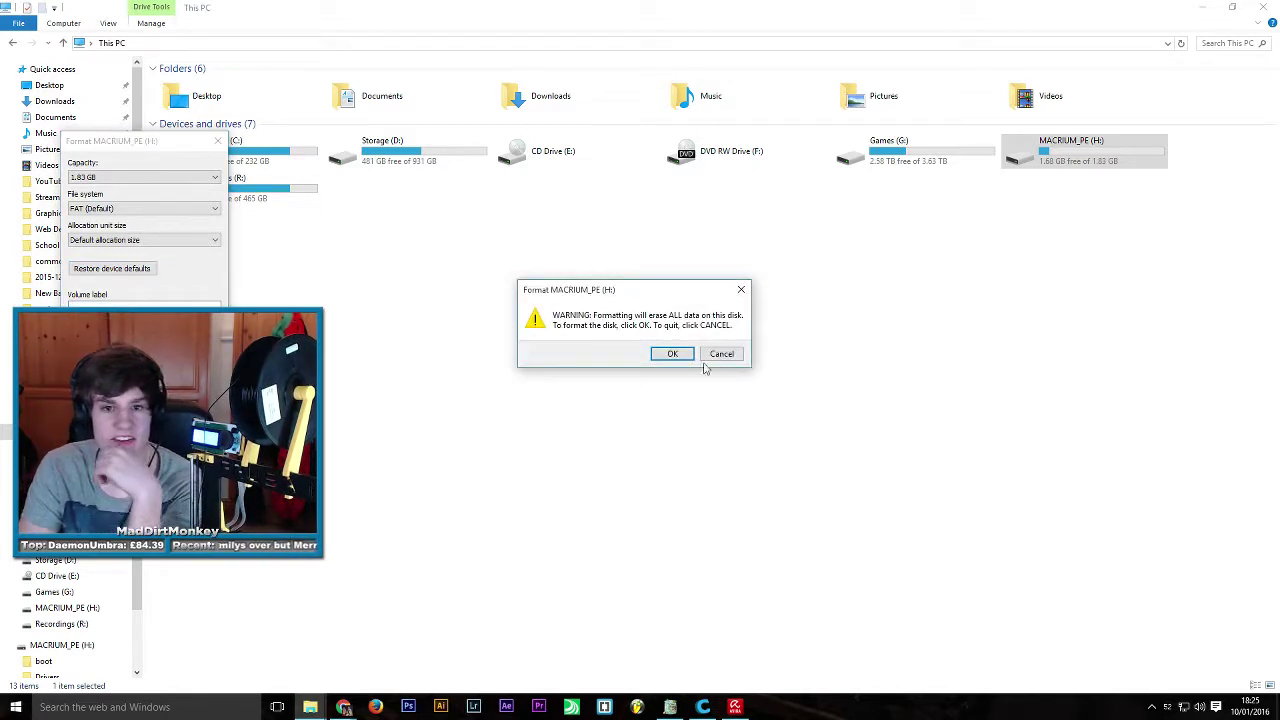
{"action": "left_click", "coordinate": [683, 356]}
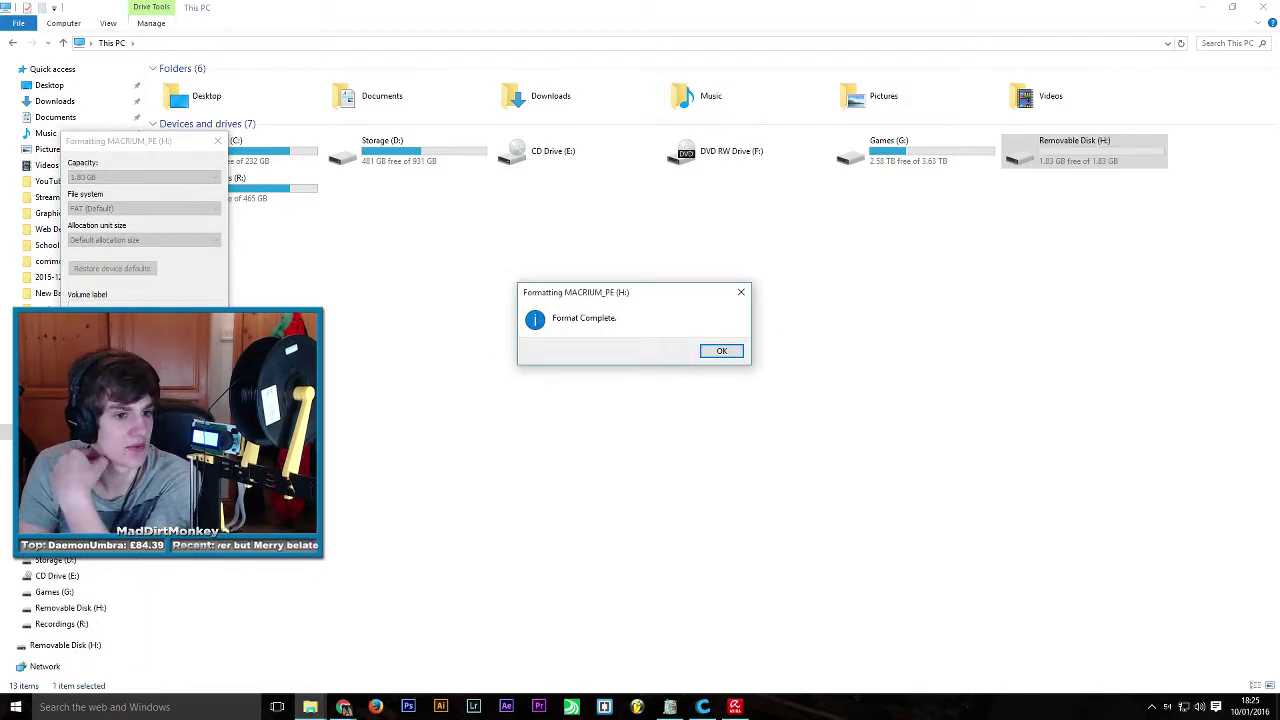
Dismiss the completed format dialogs and close the This PC window to return to Cura.
{"action": "left_click", "coordinate": [721, 350]}
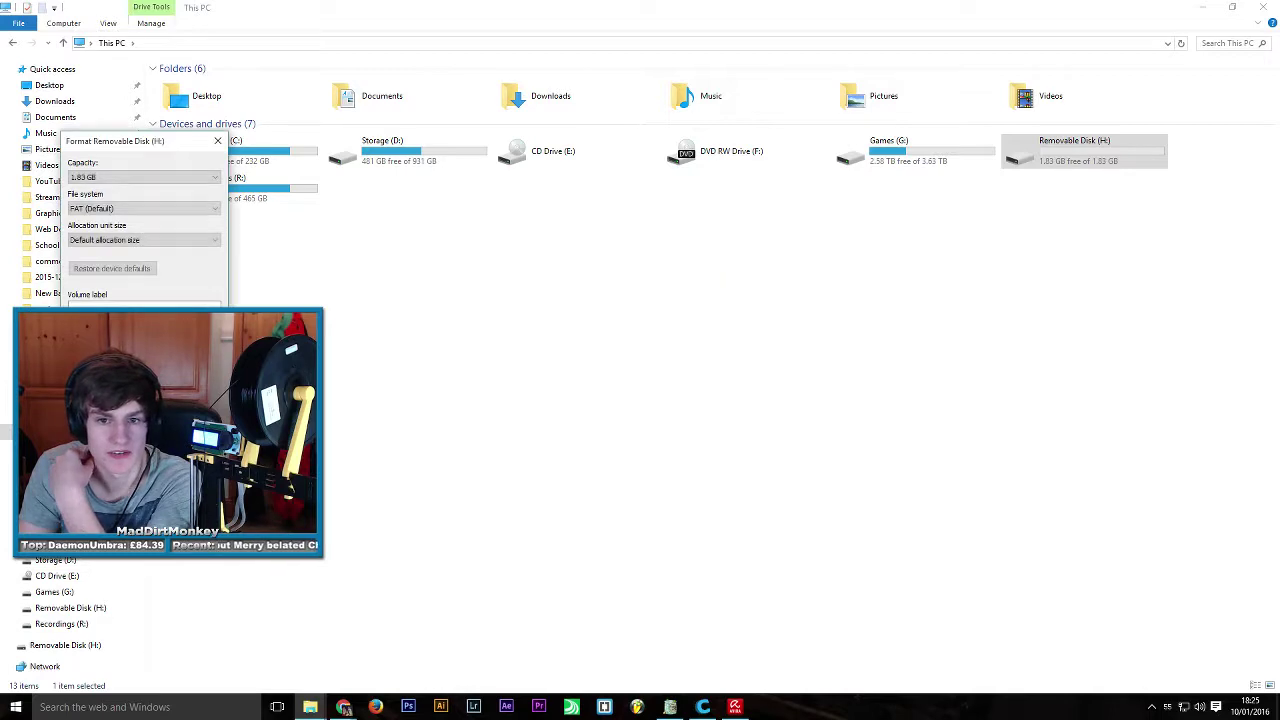
{"action": "left_click", "coordinate": [190, 445]}
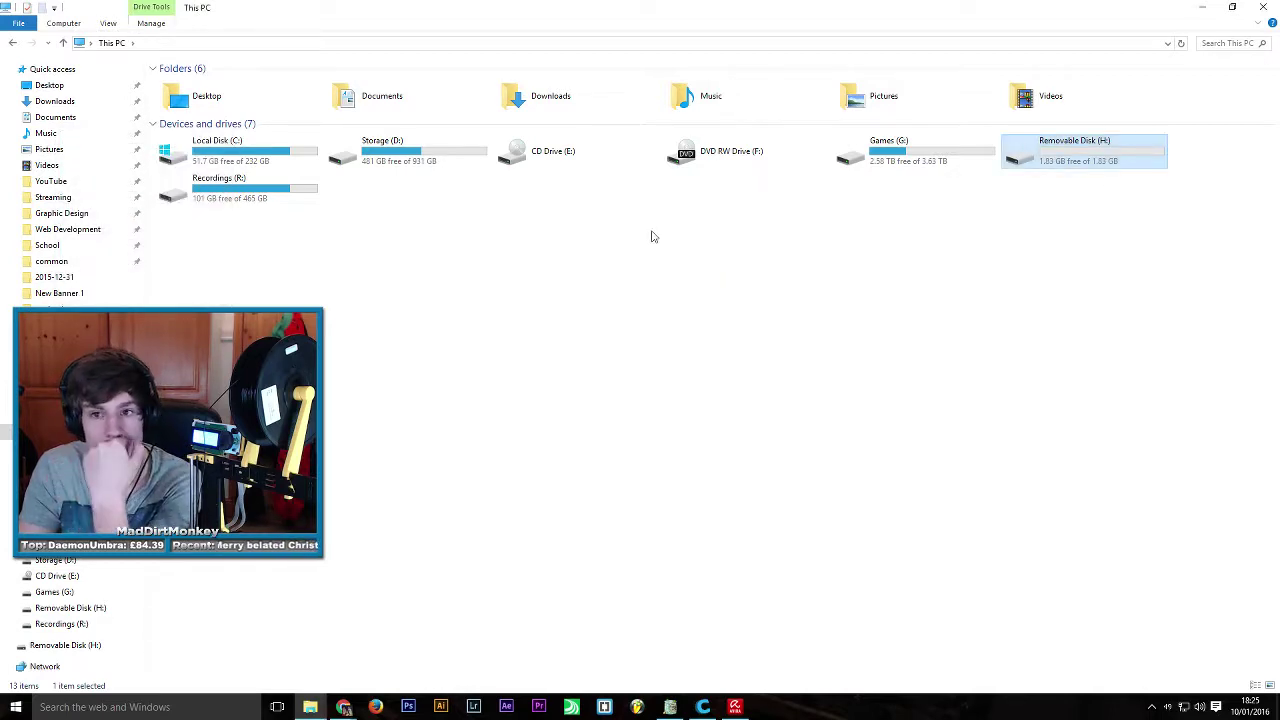
{"action": "left_click", "coordinate": [1261, 7]}
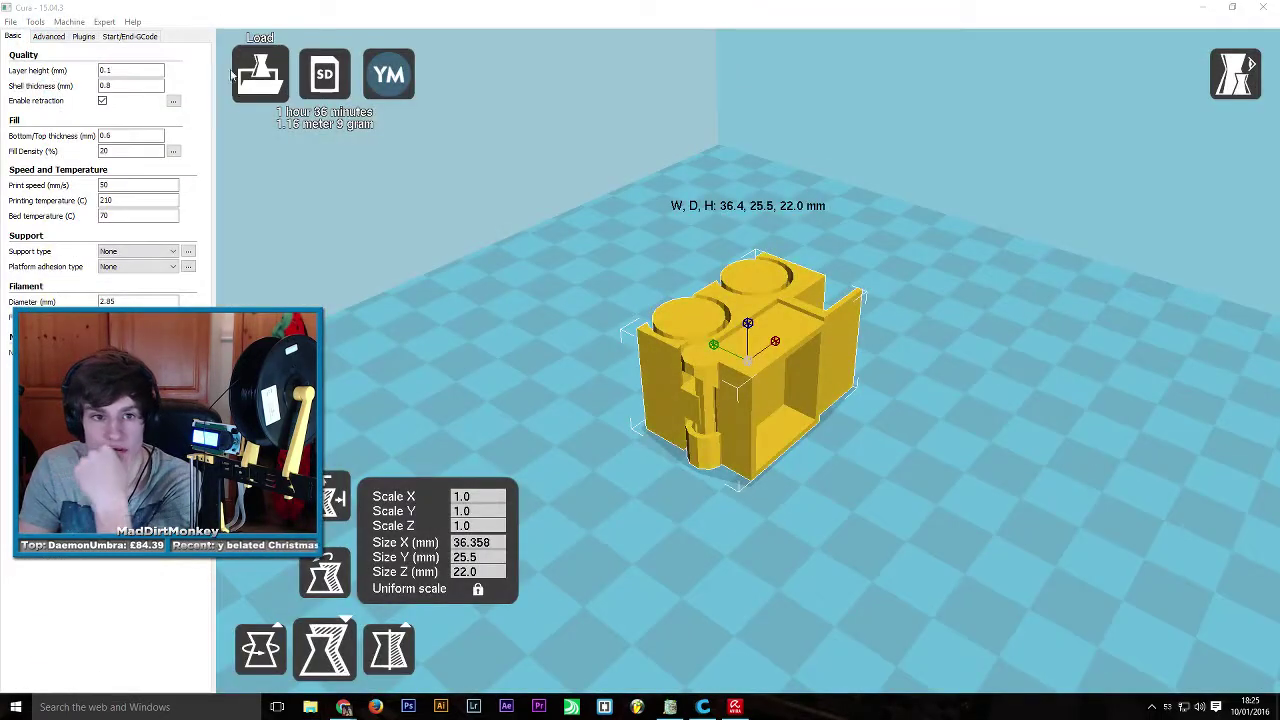
Set the layer height for the toy truck print to 0.2 mm.
{"action": "left_click", "coordinate": [140, 72]}
{"action": "key", "text": "BackSpace"}
{"action": "type", "text": "2"}
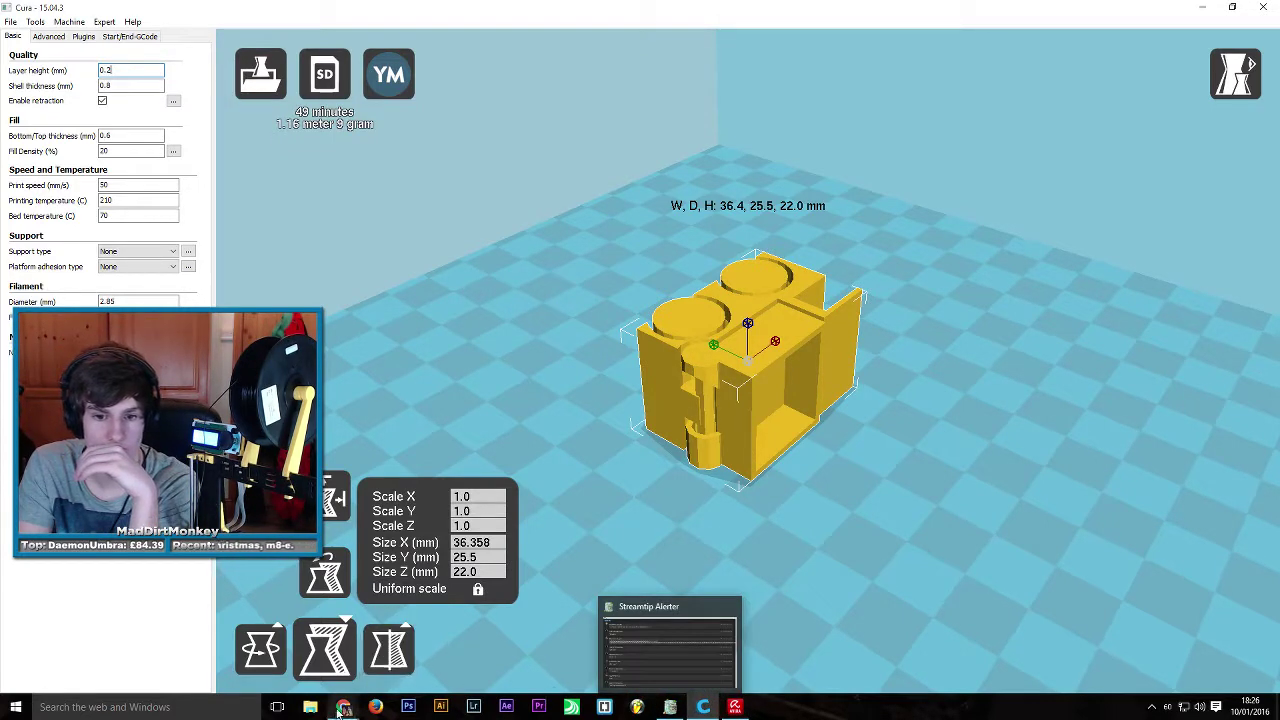
Check the layer thickness given in the Tiny Toy Dump Truck instructions on Thingiverse and return to Cura.
{"action": "mouse_move", "coordinate": [344, 706]}
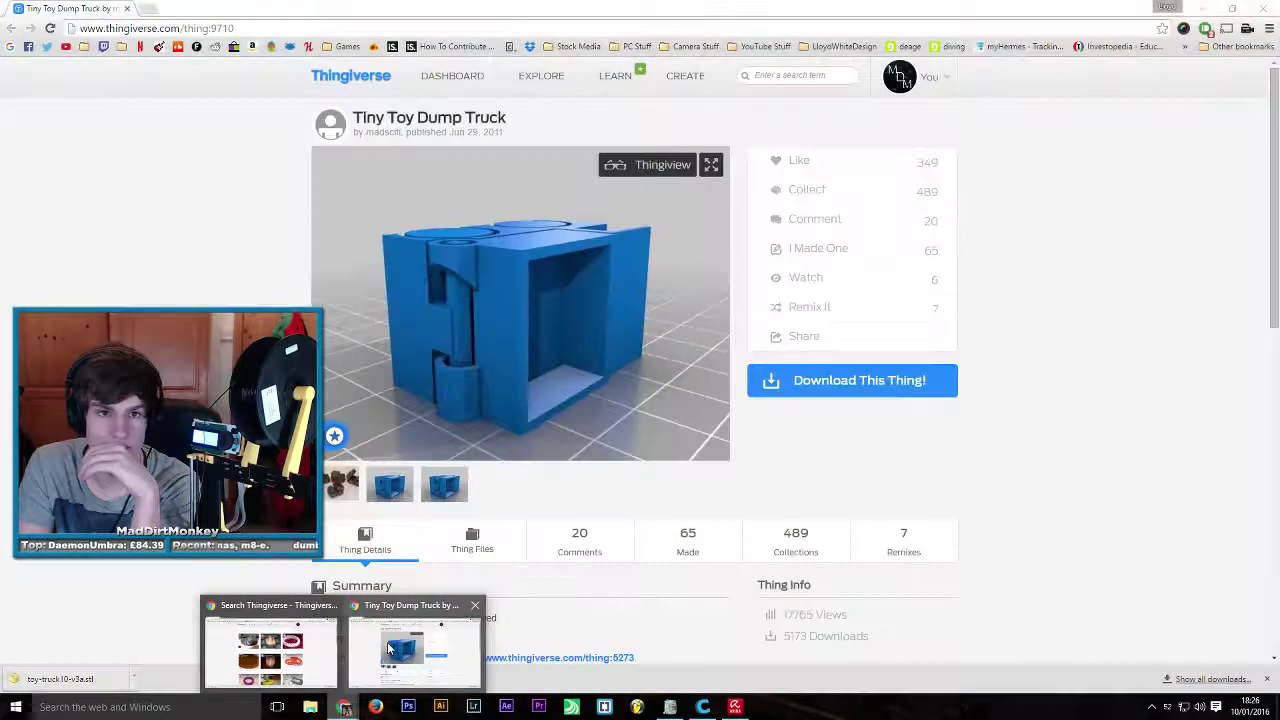
{"action": "mouse_move", "coordinate": [320, 646]}
{"action": "left_click", "coordinate": [414, 650]}
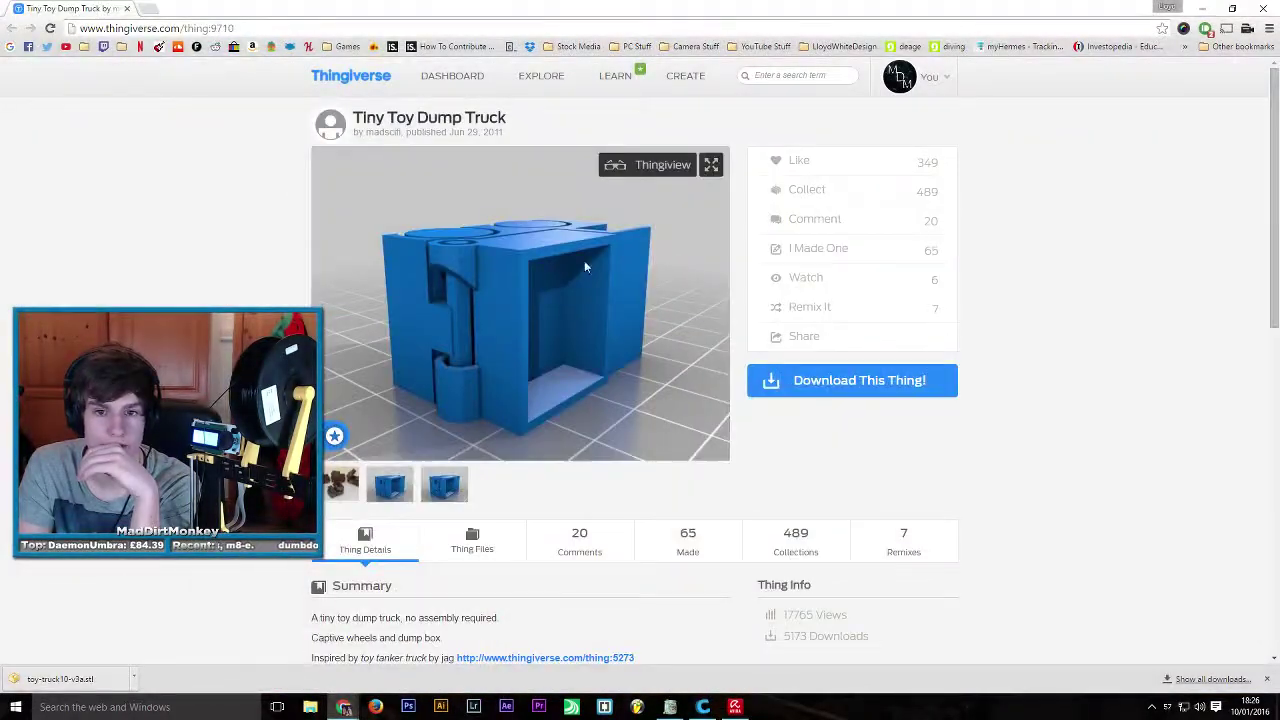
{"action": "scroll", "coordinate": [584, 260], "scroll_direction": "down", "scroll_amount": 5}
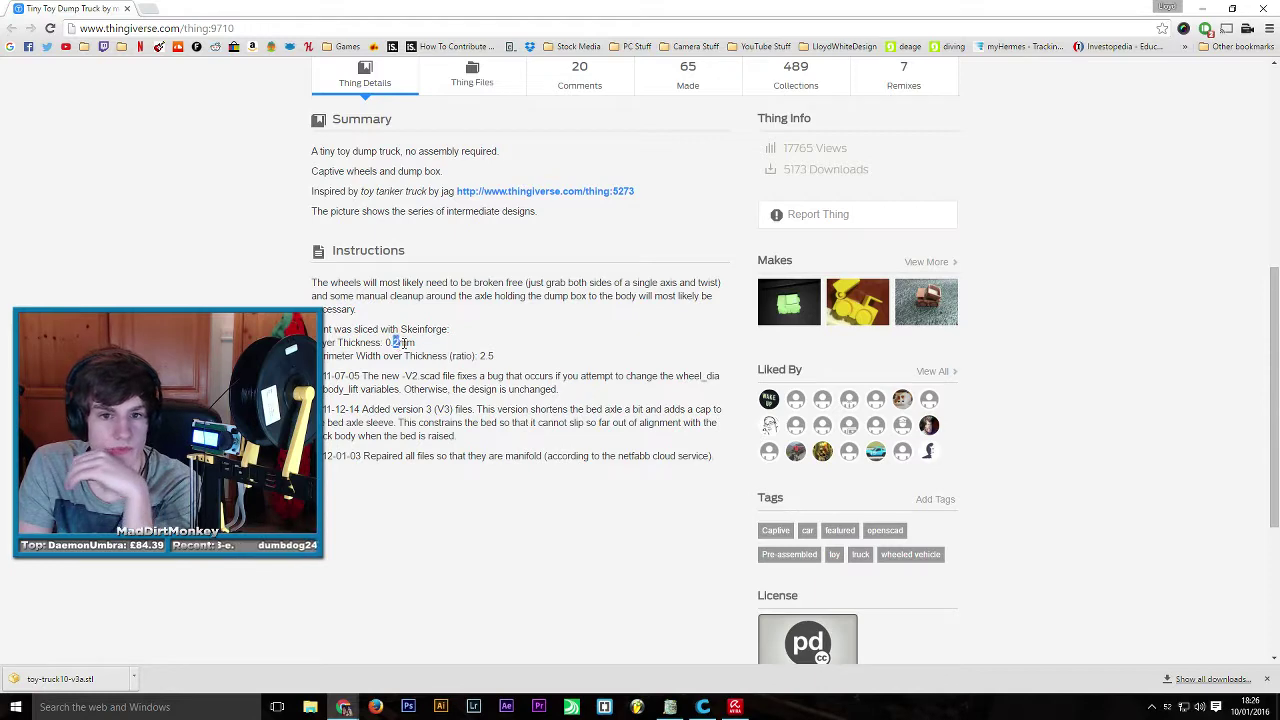
{"action": "left_click_drag", "start_coordinate": [394, 342], "coordinate": [438, 351]}
{"action": "double_click", "coordinate": [460, 7]}
{"action": "key", "text": "alt+Tab"}
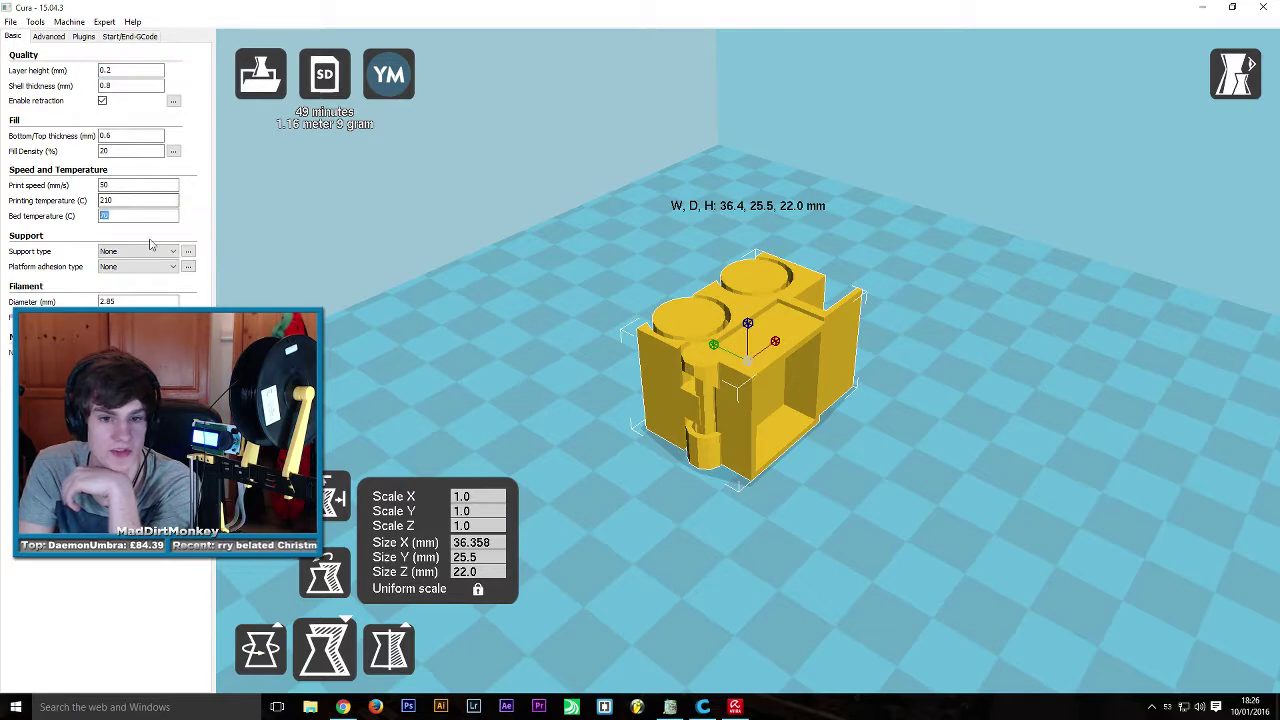
{"action": "double_click", "coordinate": [123, 216]}
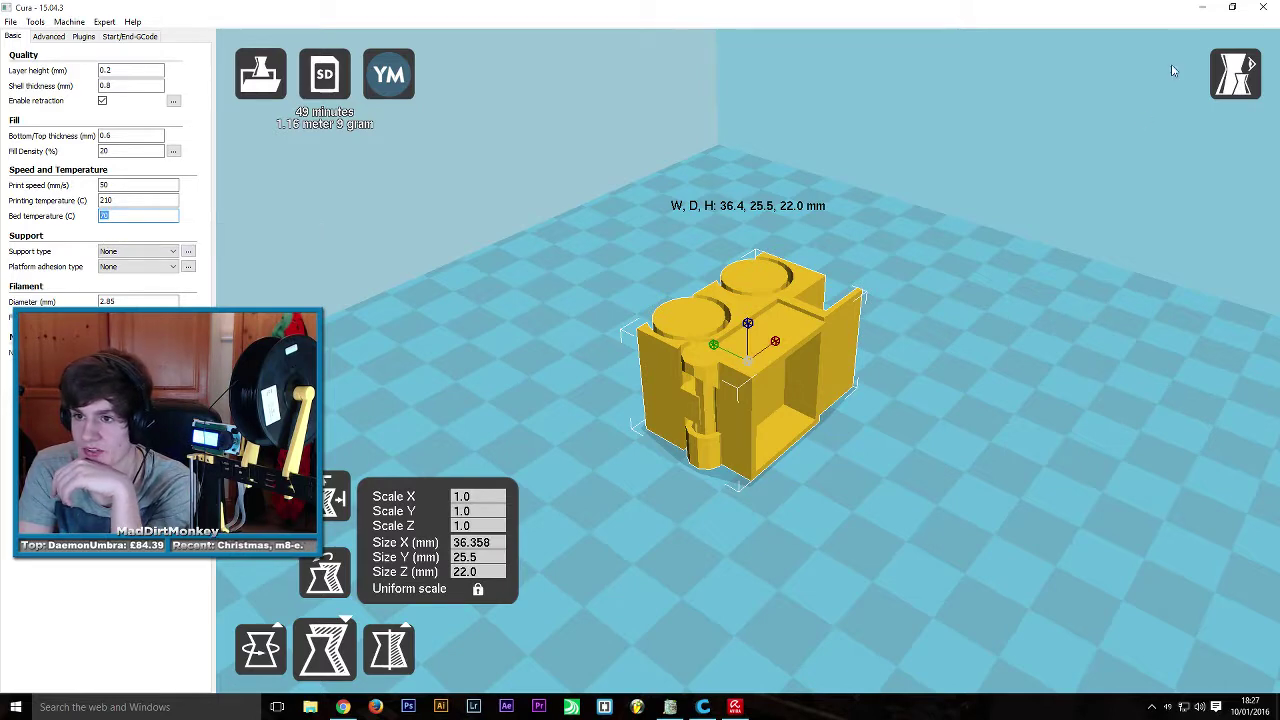
{"action": "key", "text": "alt+Tab"}
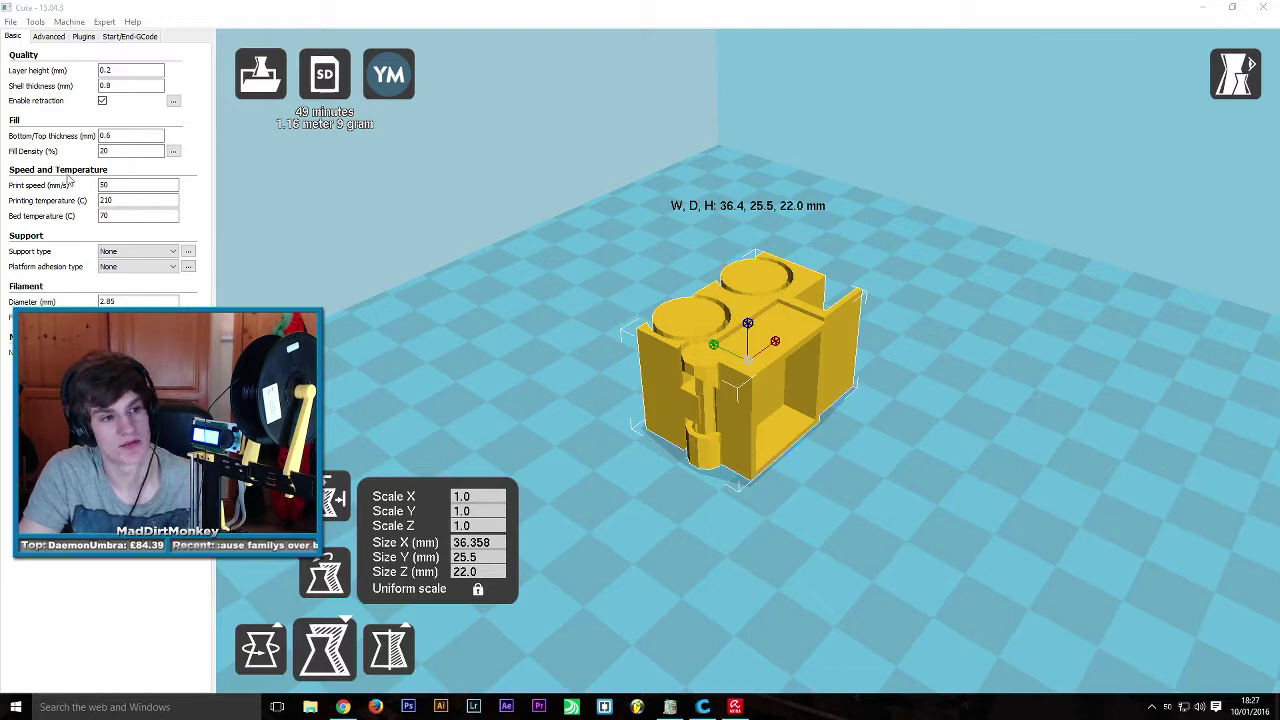
{"action": "left_click", "coordinate": [140, 215]}
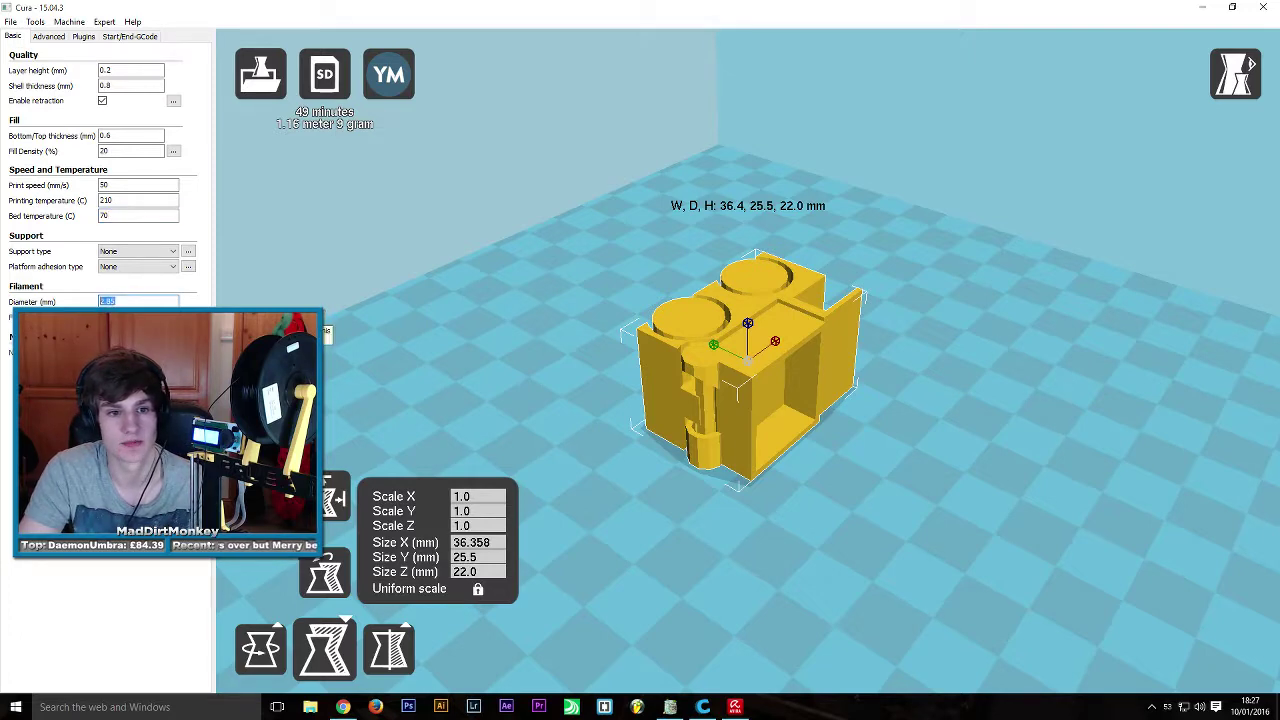
Set the filament diameter to 1.75 mm and save the toy truck's G-code to the removable drive (H:).
{"action": "double_click", "coordinate": [146, 301]}
{"action": "type", "text": "1.75"}
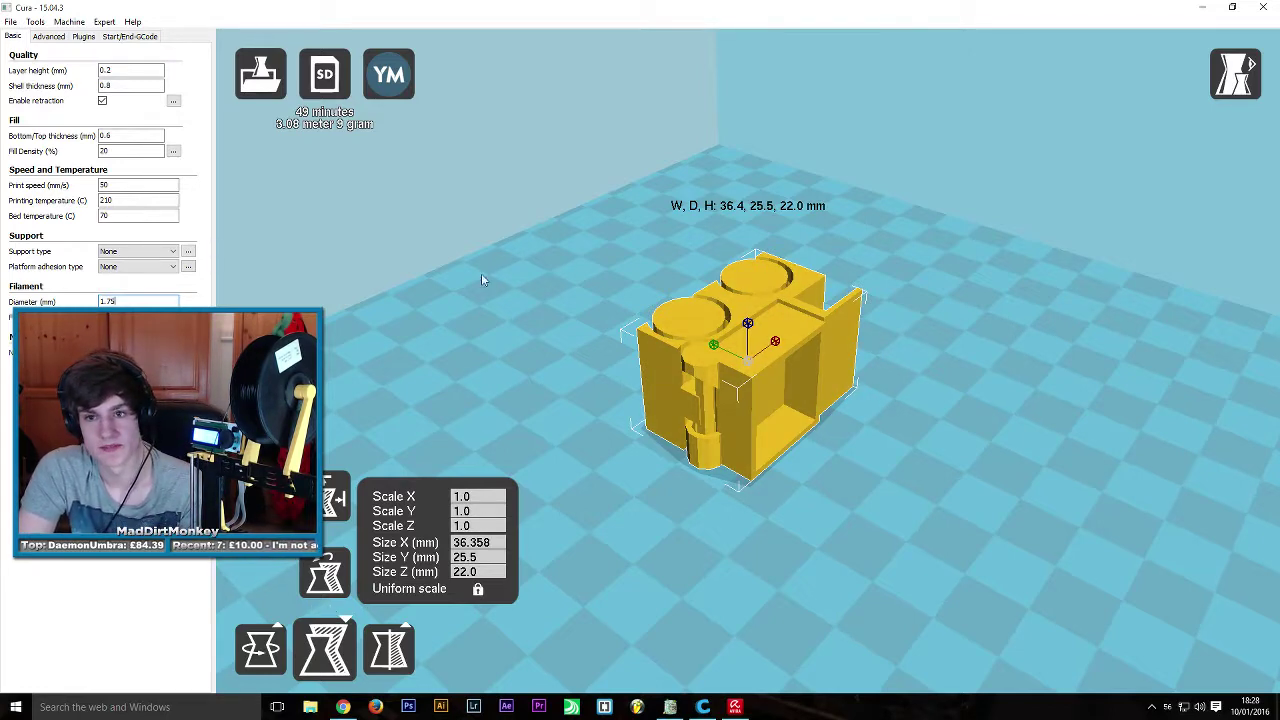
{"action": "left_click", "coordinate": [319, 80]}
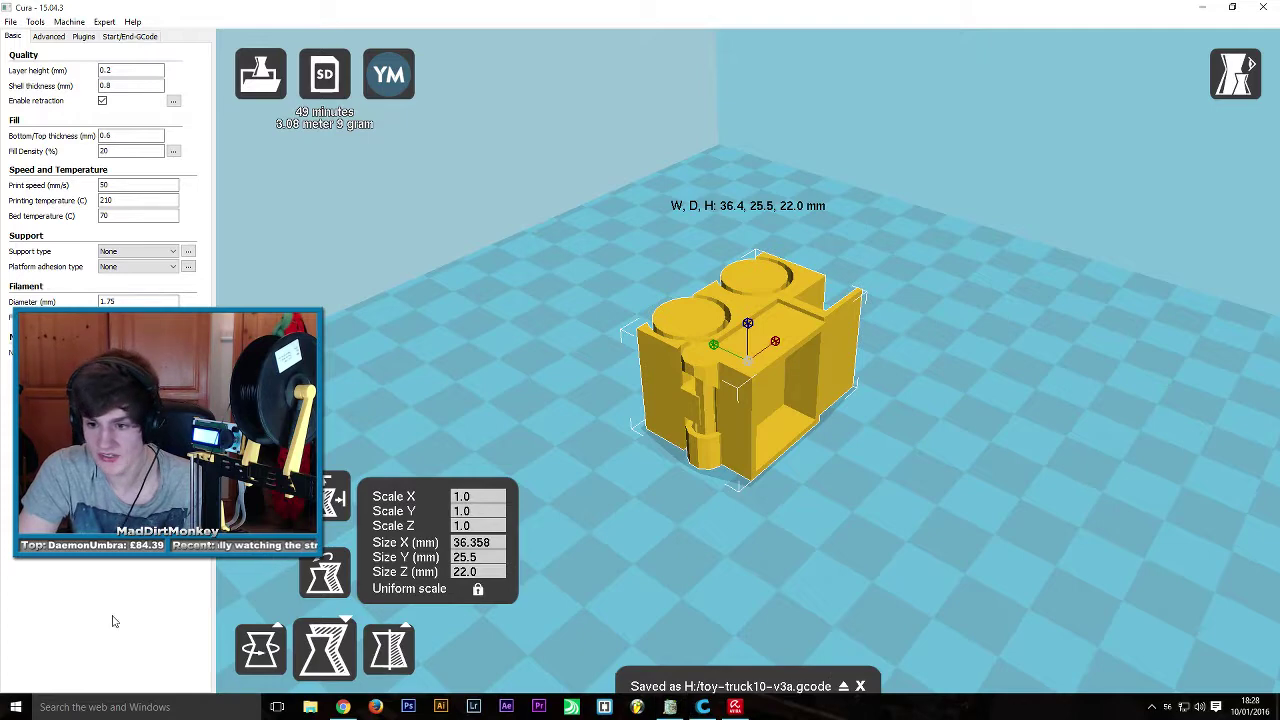
Open Removable Disk (H:) in File Explorer to check for toy-truck10-v3a.gcode, and return to Cura.
{"action": "left_click", "coordinate": [310, 707]}
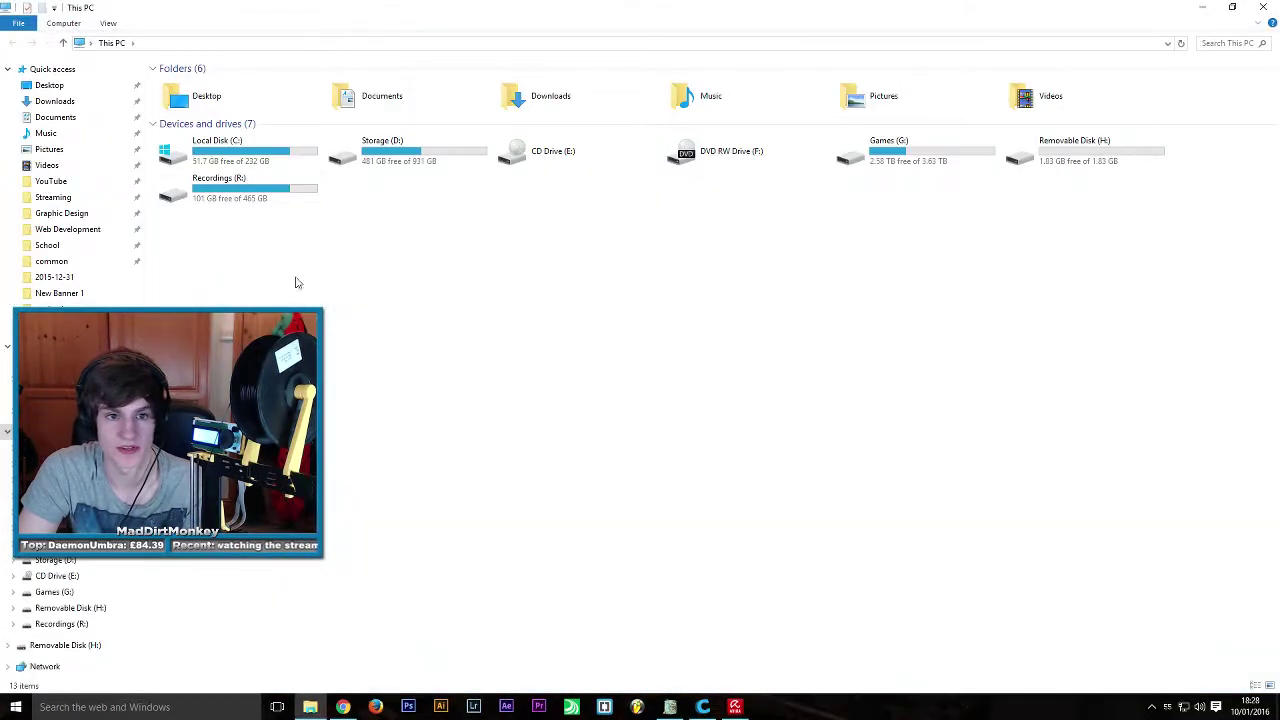
{"action": "double_click", "coordinate": [1055, 163]}
{"action": "left_click", "coordinate": [250, 92]}
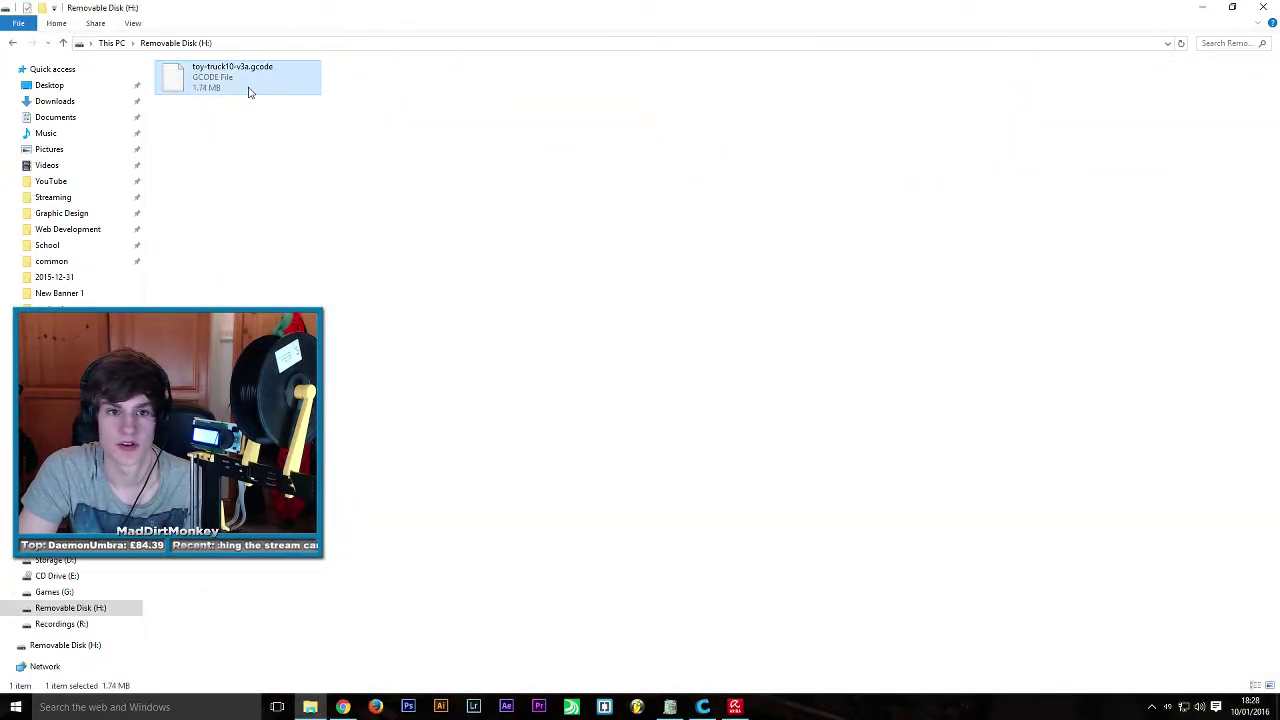
{"action": "left_click", "coordinate": [306, 194]}
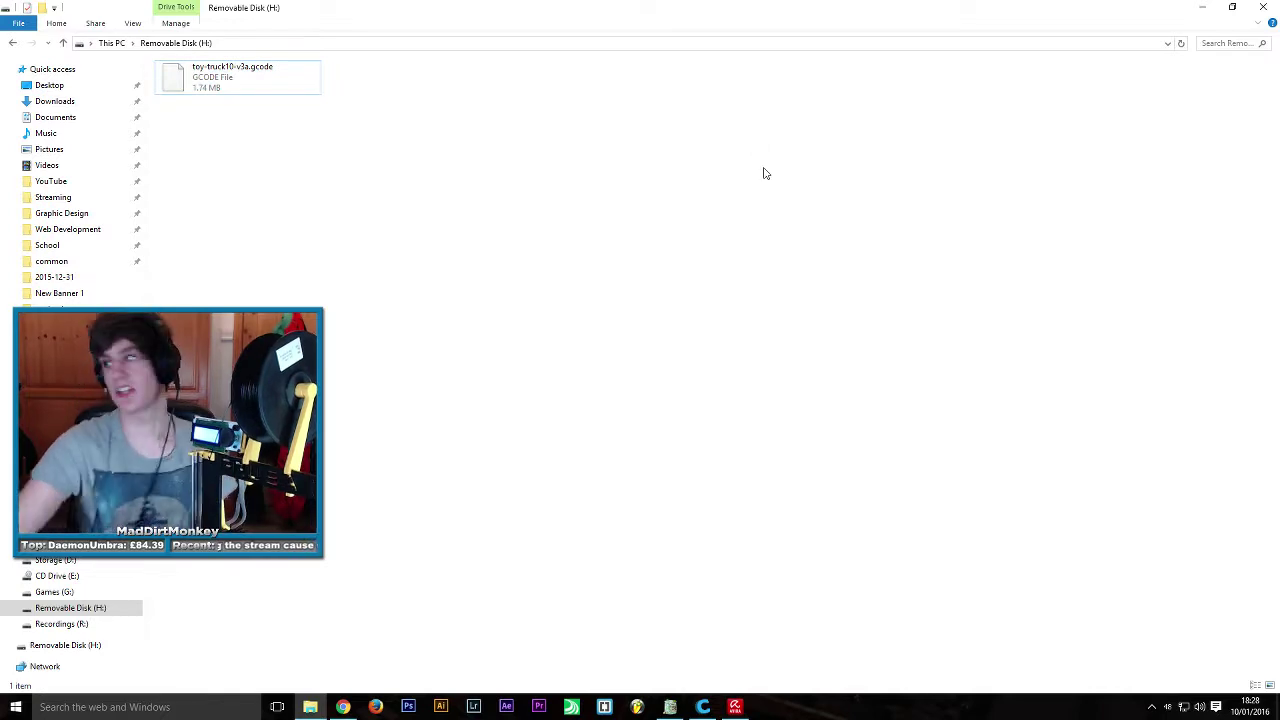
{"action": "key", "text": "alt+Tab"}
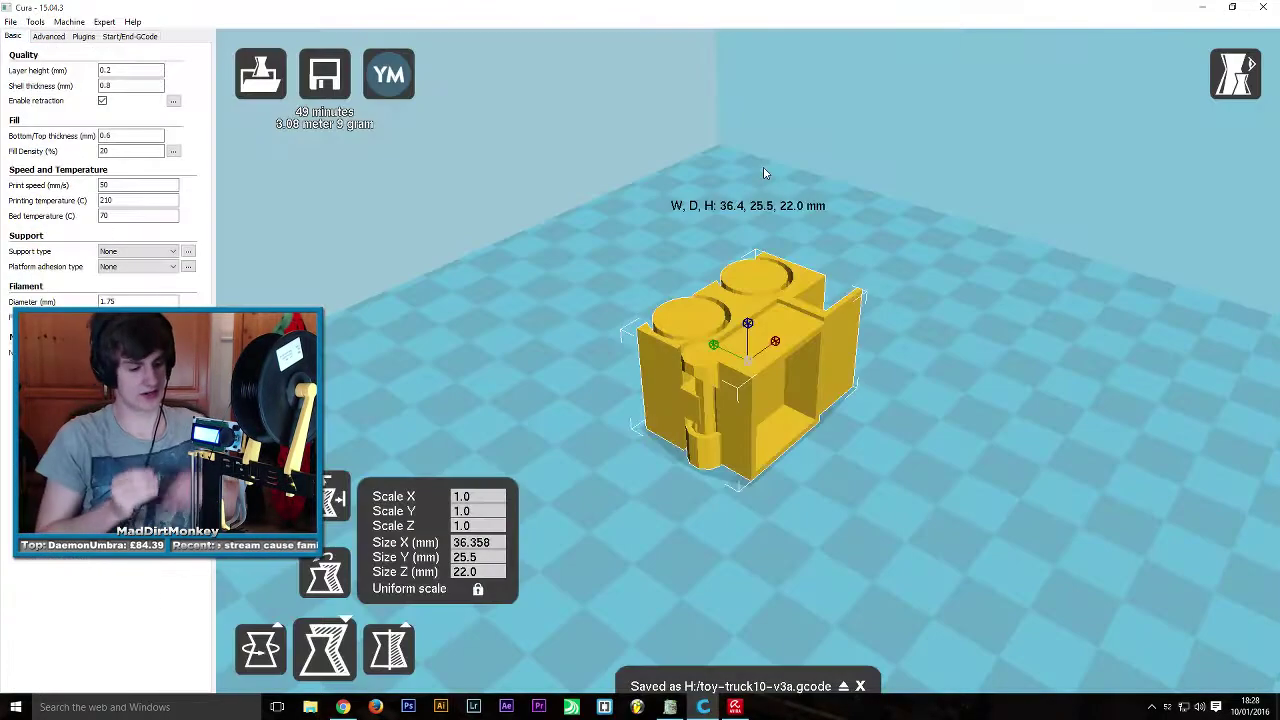